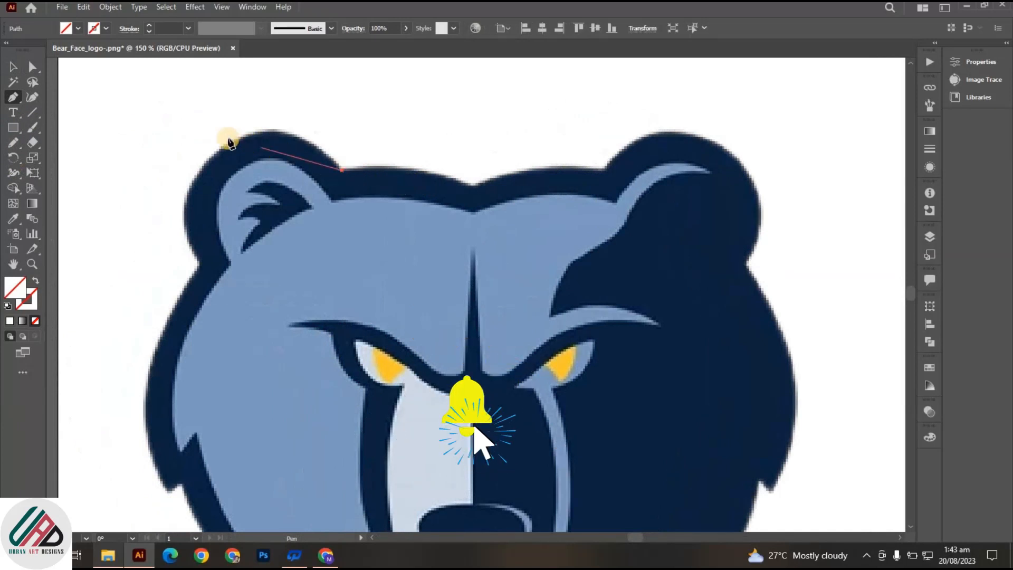
Trace the outer edge of the bear's left ear with the Pen tool, down to where the ear meets the cheek.
{"action": "left_click_drag", "start_coordinate": [222, 151], "coordinate": [158, 192]}
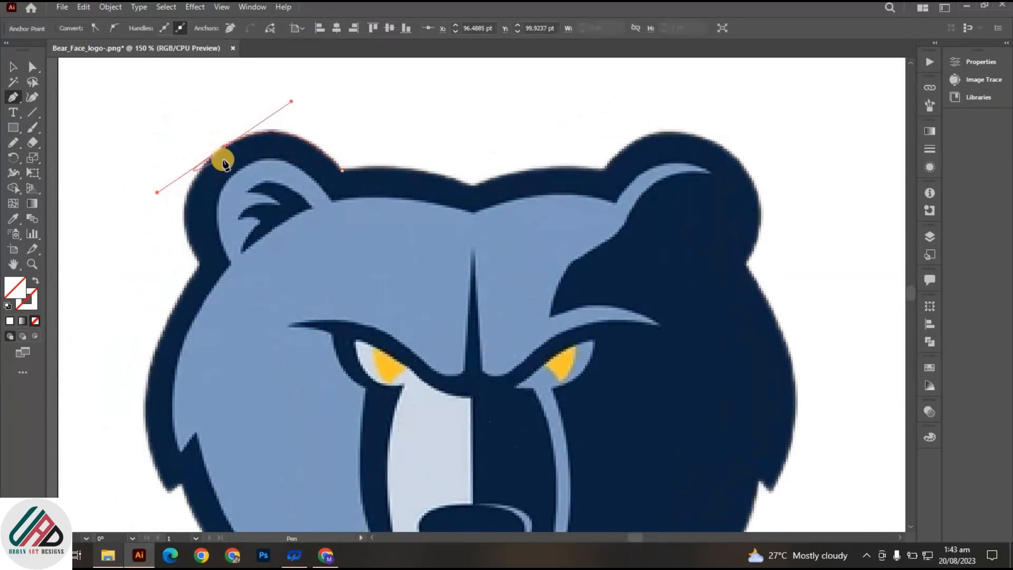
{"action": "left_click", "coordinate": [225, 153]}
{"action": "scroll", "coordinate": [233, 190], "scroll_direction": "down", "scroll_amount": 1}
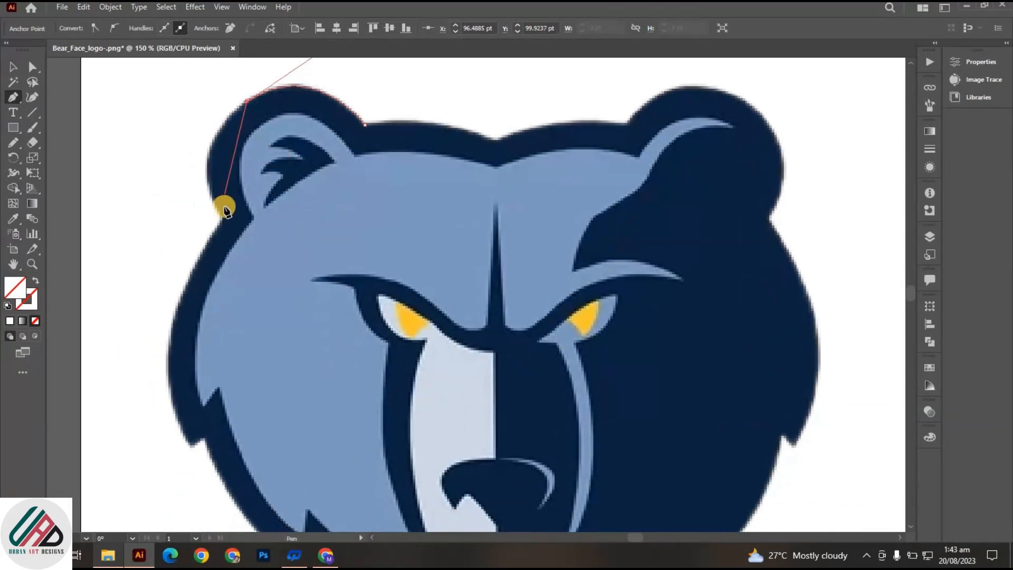
{"action": "left_click_drag", "start_coordinate": [222, 214], "coordinate": [260, 281]}
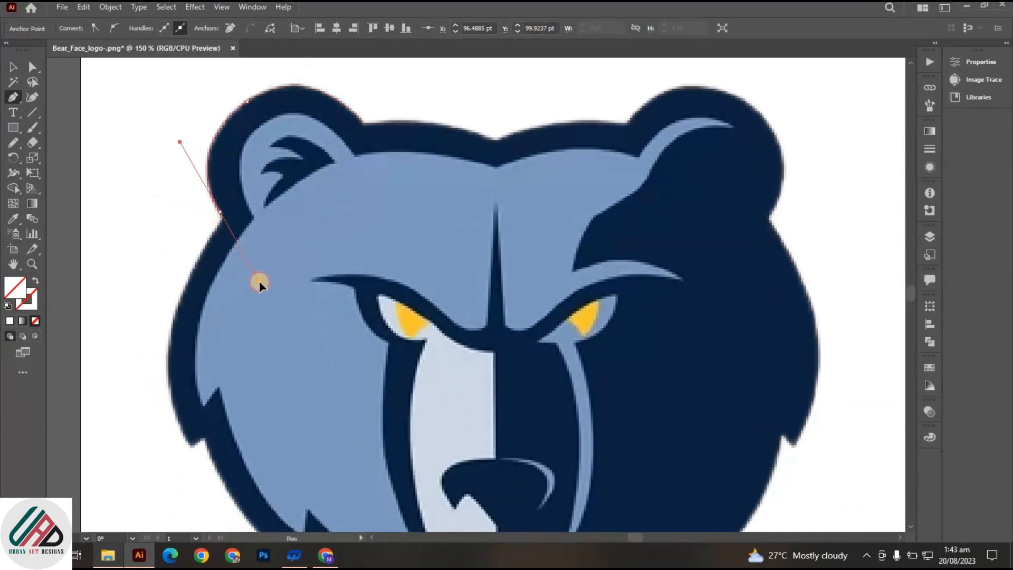
{"action": "left_click", "coordinate": [217, 224]}
Continue the outline down the left cheek and around the upper fur notch.
{"action": "scroll", "coordinate": [255, 226], "scroll_direction": "down", "scroll_amount": 3}
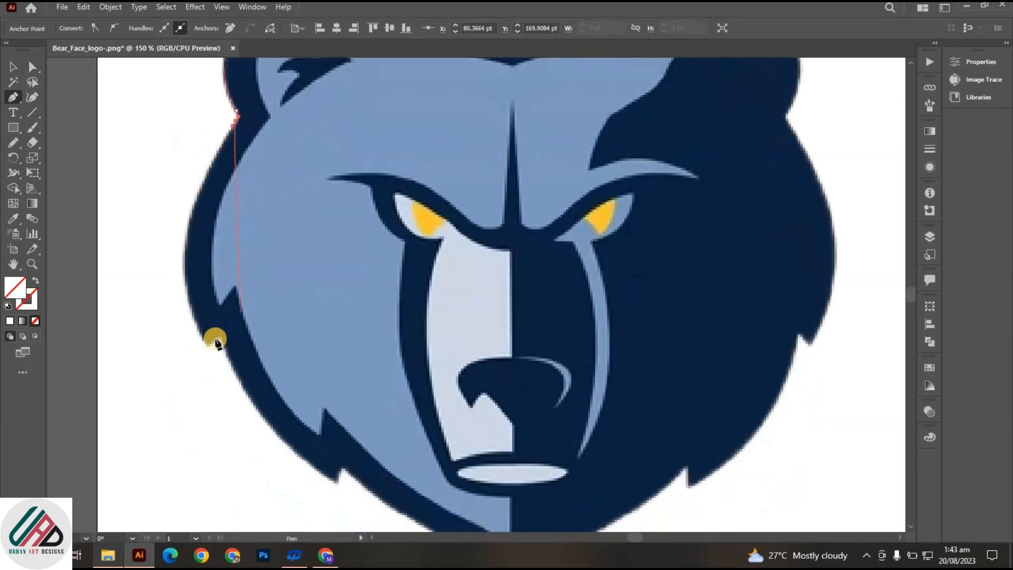
{"action": "left_click", "coordinate": [209, 341]}
{"action": "left_click_drag", "start_coordinate": [208, 344], "coordinate": [268, 445]}
{"action": "left_click", "coordinate": [208, 344]}
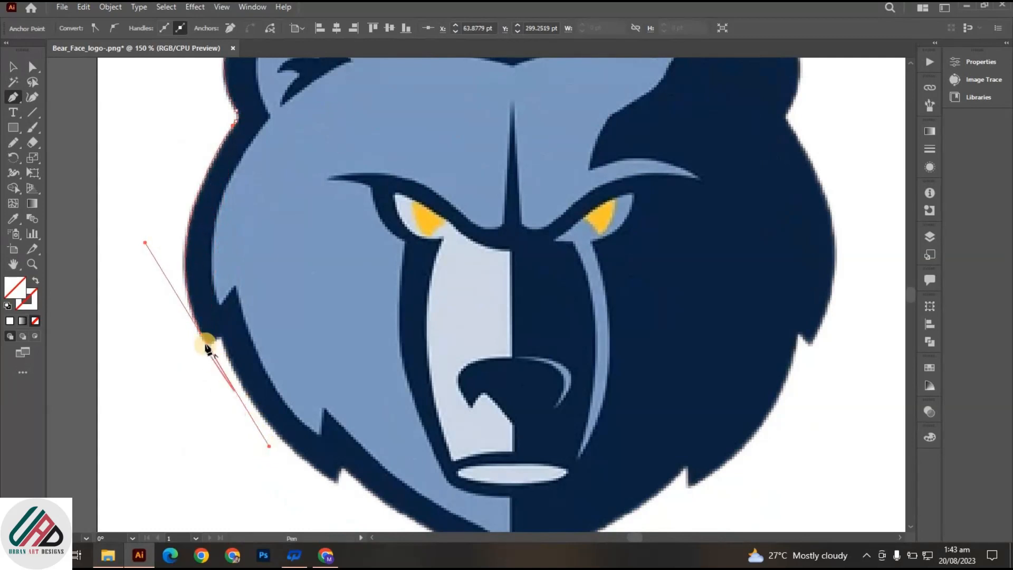
{"action": "left_click", "coordinate": [210, 344]}
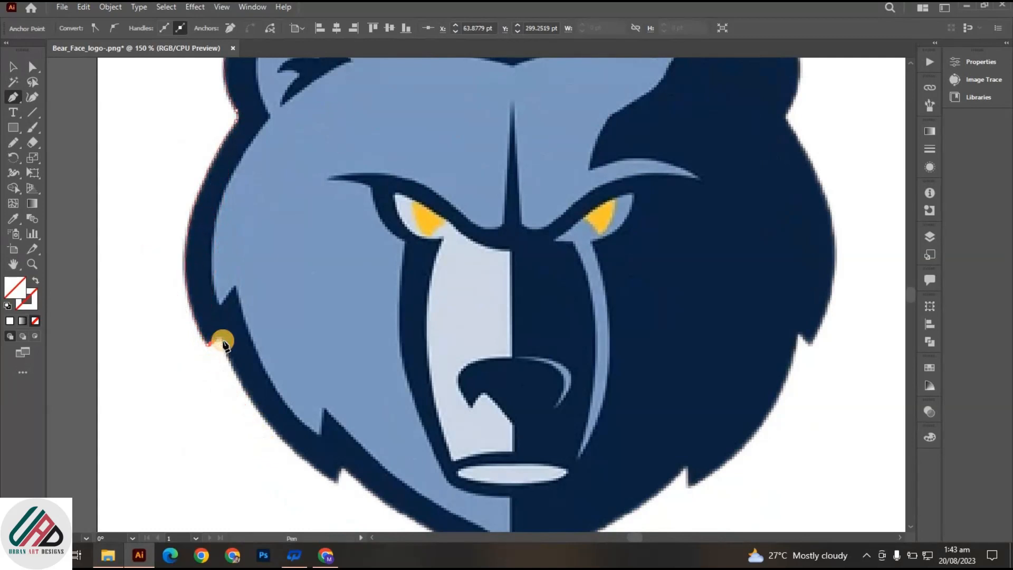
{"action": "left_click_drag", "start_coordinate": [222, 341], "coordinate": [224, 349]}
Extend the outline along the left jaw and around the lower fur notch.
{"action": "left_click_drag", "start_coordinate": [324, 430], "coordinate": [294, 340]}
{"action": "left_click_drag", "start_coordinate": [306, 392], "coordinate": [378, 433]}
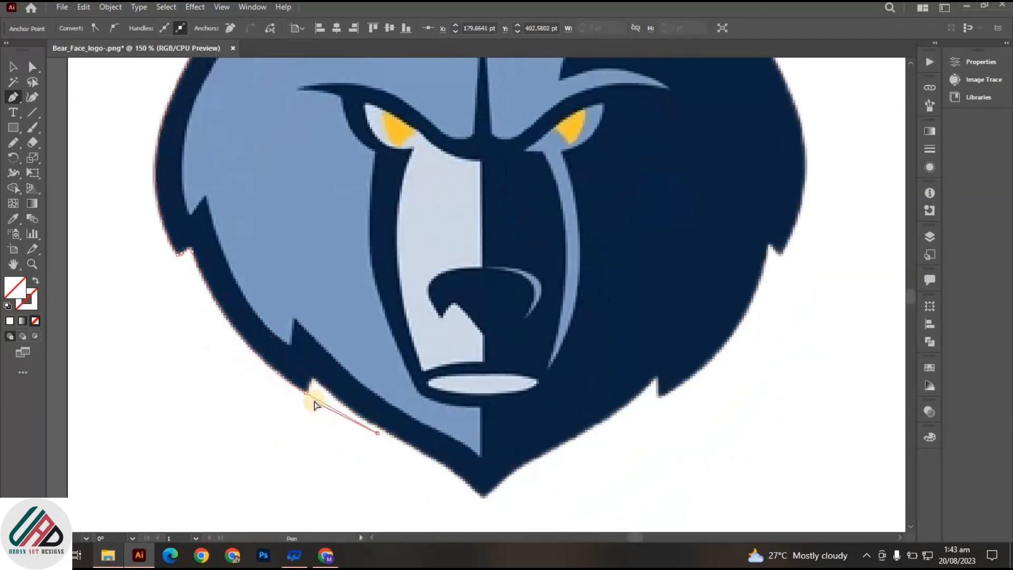
{"action": "left_click", "coordinate": [306, 394]}
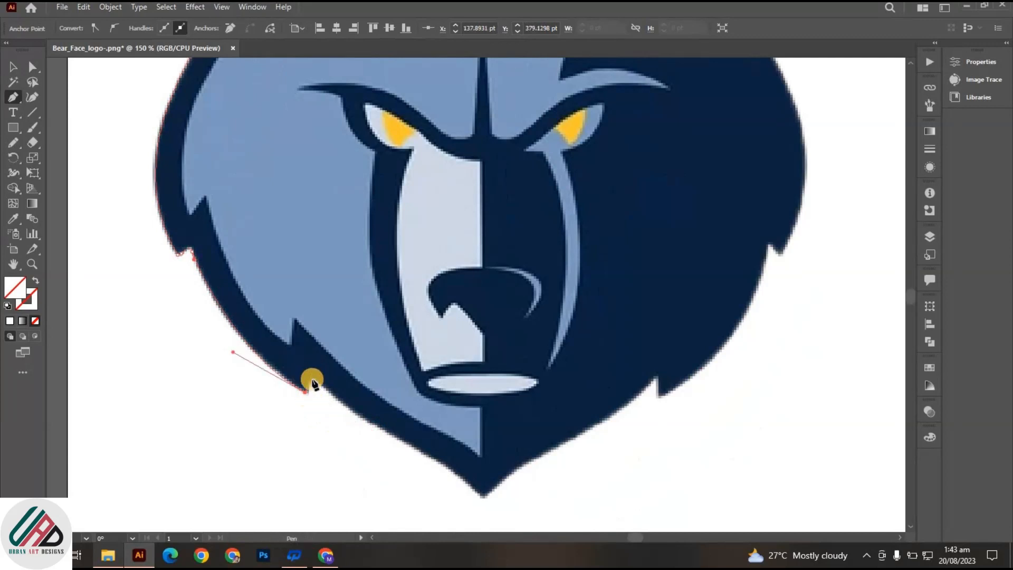
{"action": "left_click_drag", "start_coordinate": [314, 383], "coordinate": [312, 391]}
{"action": "left_click", "coordinate": [309, 380]}
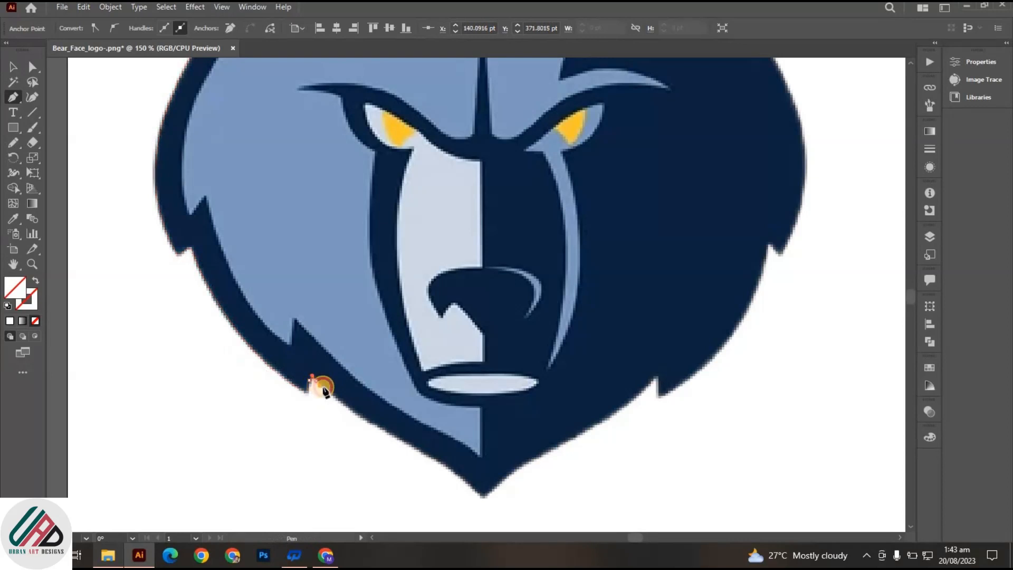
{"action": "left_click_drag", "start_coordinate": [323, 387], "coordinate": [322, 385]}
{"action": "left_click", "coordinate": [319, 384]}
Trace the outline from the lower left fur notch to the pointed tip of the chin.
{"action": "left_click_drag", "start_coordinate": [350, 398], "coordinate": [257, 319]}
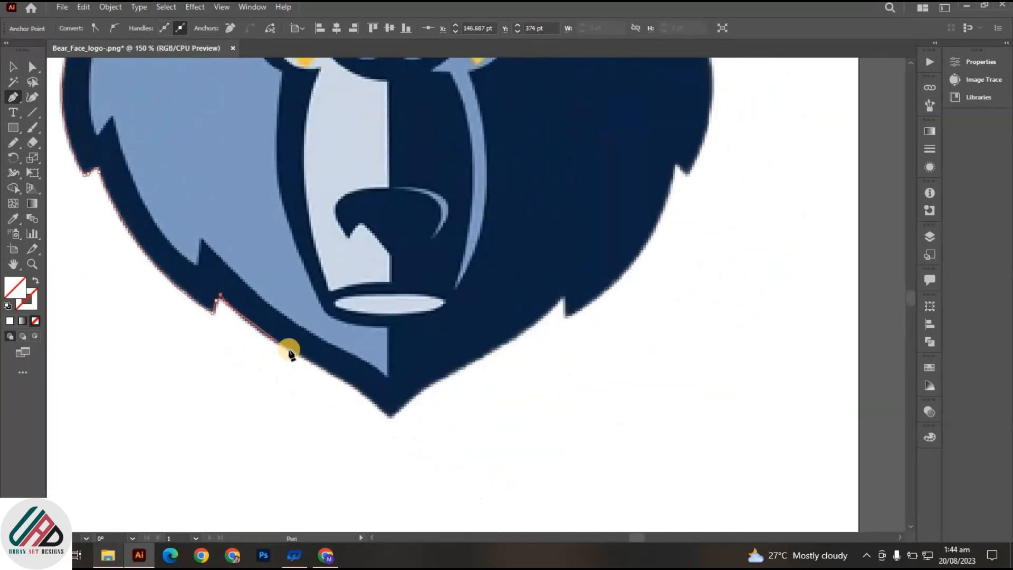
{"action": "left_click", "coordinate": [260, 339]}
{"action": "left_click", "coordinate": [290, 349]}
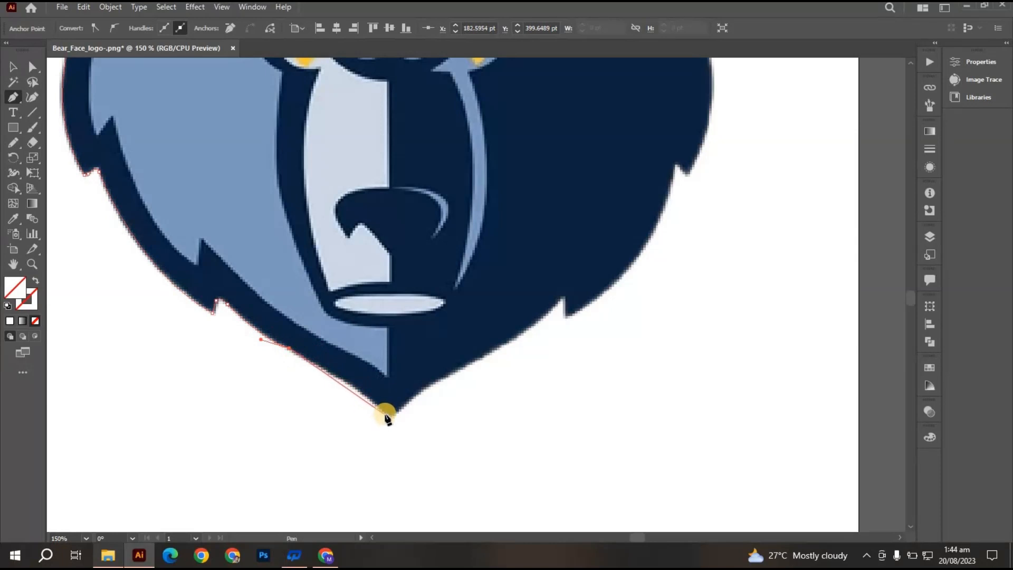
{"action": "left_click_drag", "start_coordinate": [398, 439], "coordinate": [402, 437]}
{"action": "left_click", "coordinate": [395, 411]}
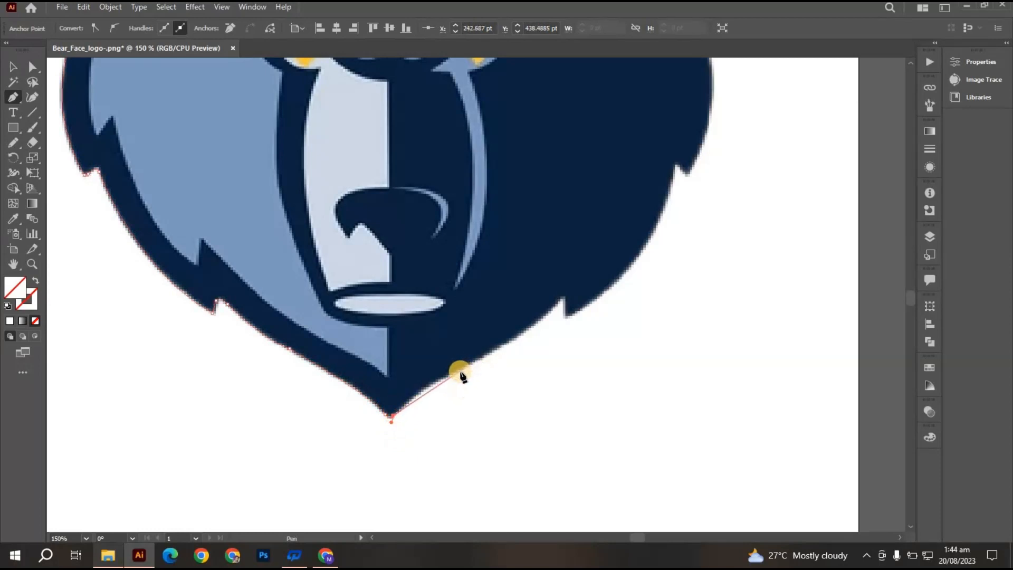
Trace the outline from the chin tip up to the lower right fur notch, including its short vertical edge.
{"action": "left_click_drag", "start_coordinate": [470, 367], "coordinate": [471, 367]}
{"action": "left_click", "coordinate": [457, 372]}
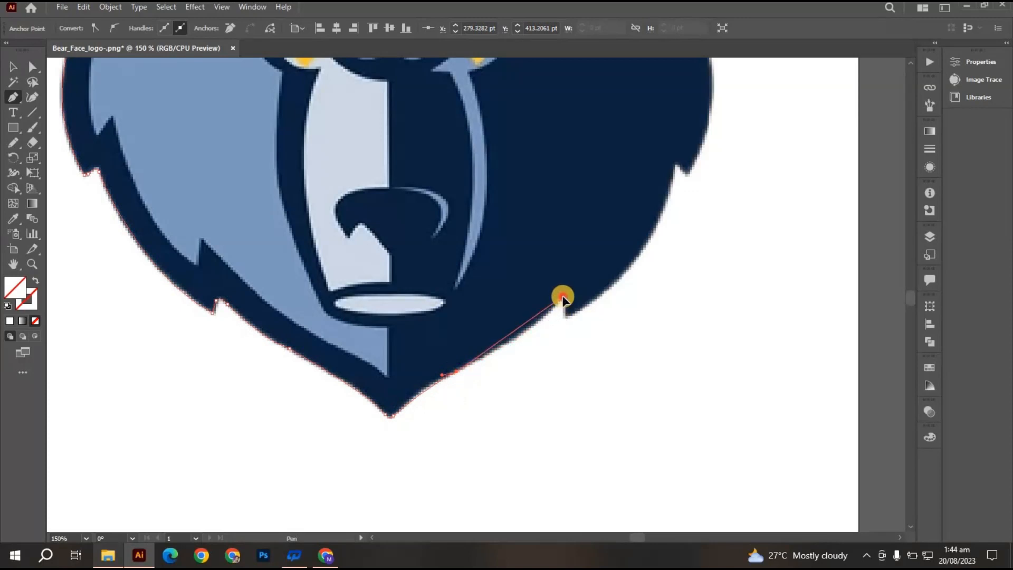
{"action": "left_click_drag", "start_coordinate": [563, 298], "coordinate": [585, 261]}
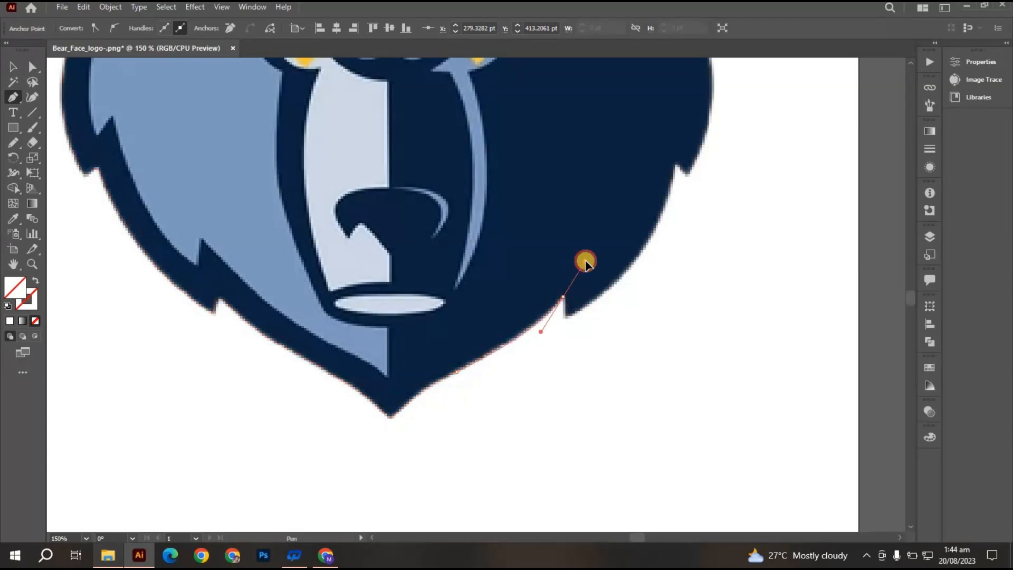
{"action": "left_click", "coordinate": [563, 299]}
{"action": "left_click", "coordinate": [563, 317]}
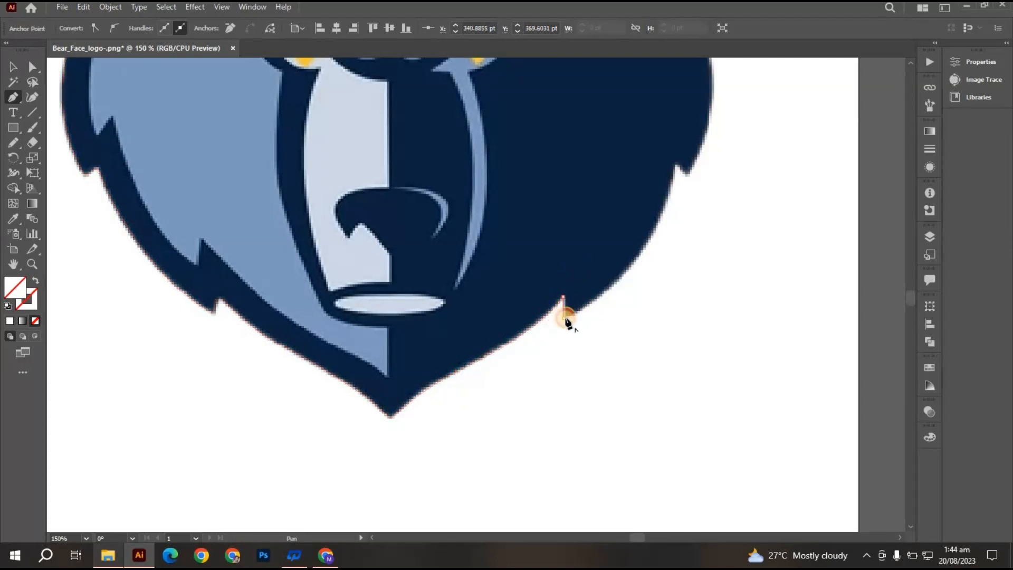
Continue the outline along the right jaw and around the upper right fur notch.
{"action": "left_click_drag", "start_coordinate": [564, 318], "coordinate": [418, 403]}
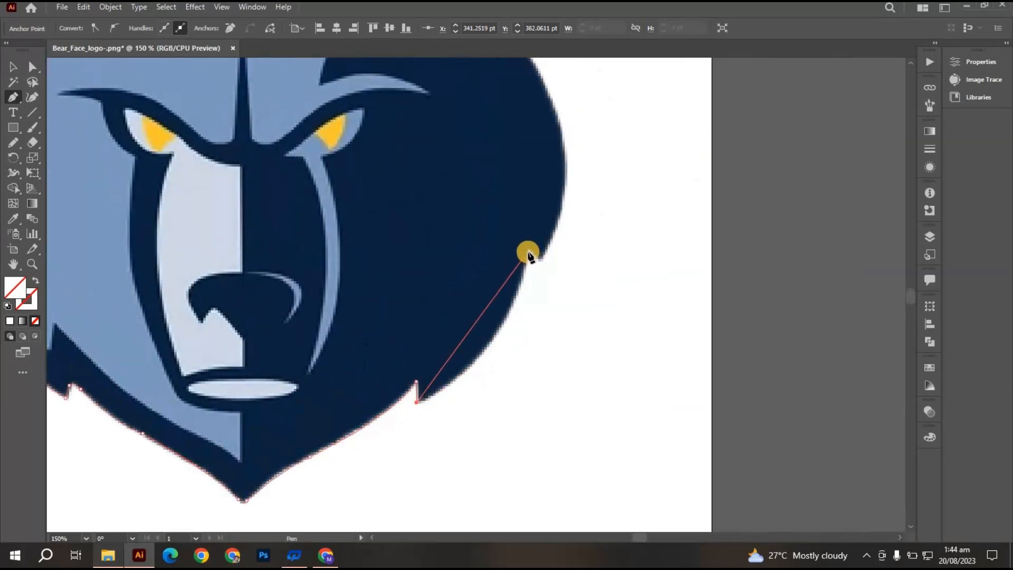
{"action": "left_click_drag", "start_coordinate": [527, 252], "coordinate": [549, 136]}
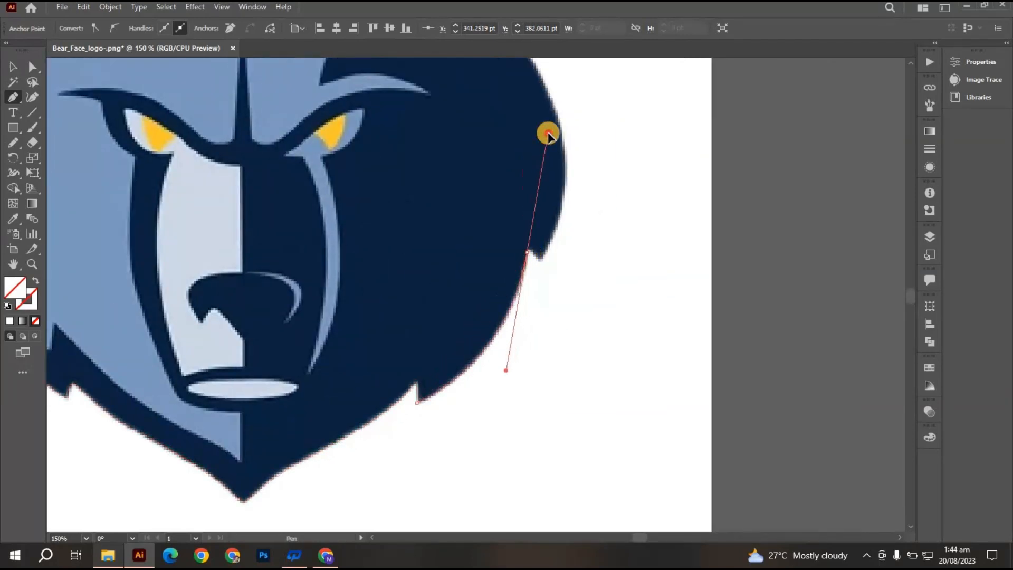
{"action": "left_click", "coordinate": [528, 253]}
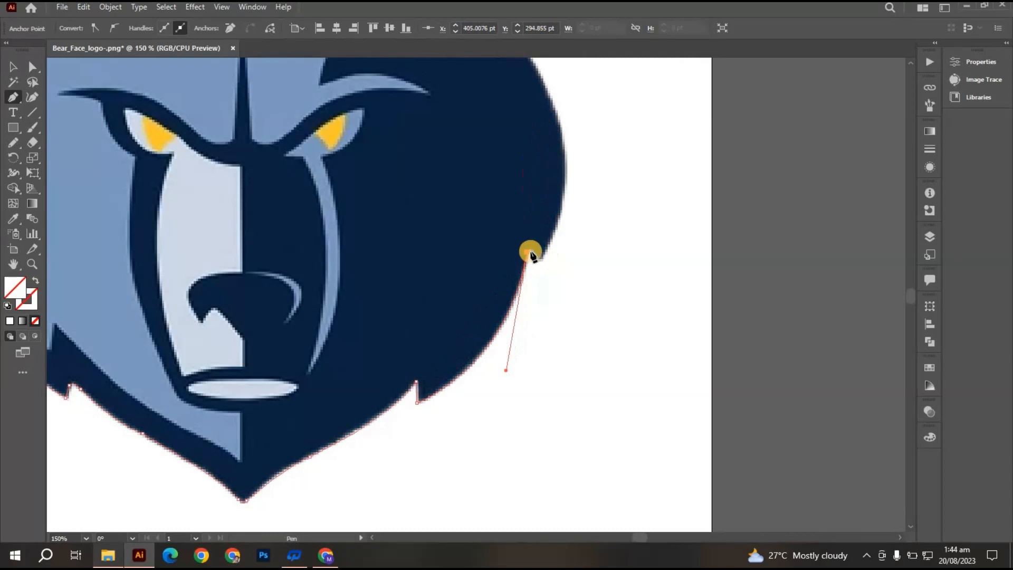
{"action": "left_click_drag", "start_coordinate": [532, 252], "coordinate": [560, 323]}
{"action": "left_click", "coordinate": [539, 259]}
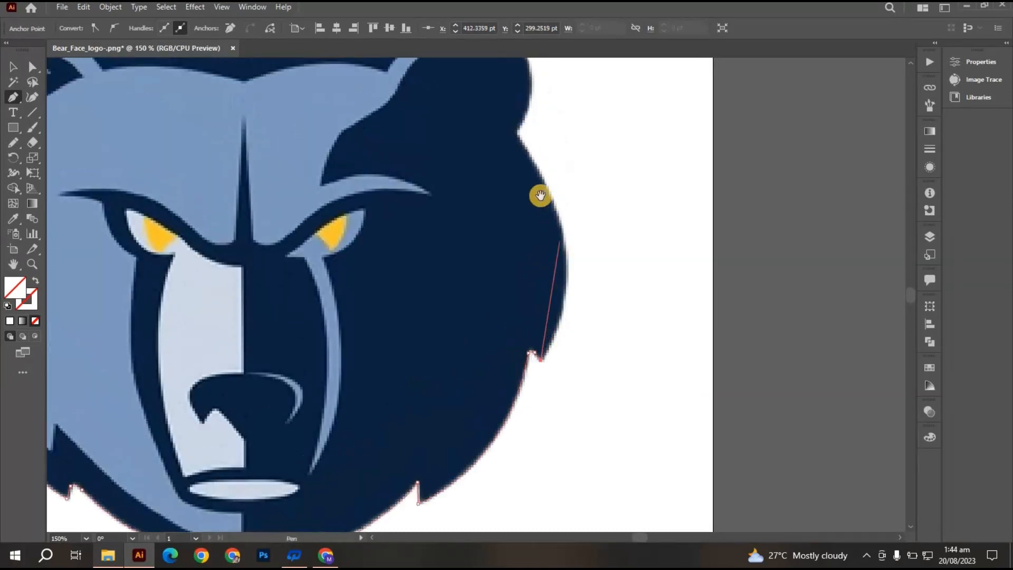
Trace the right cheek's curve up to the base of the right ear and add a corner there.
{"action": "left_click_drag", "start_coordinate": [537, 164], "coordinate": [457, 147]}
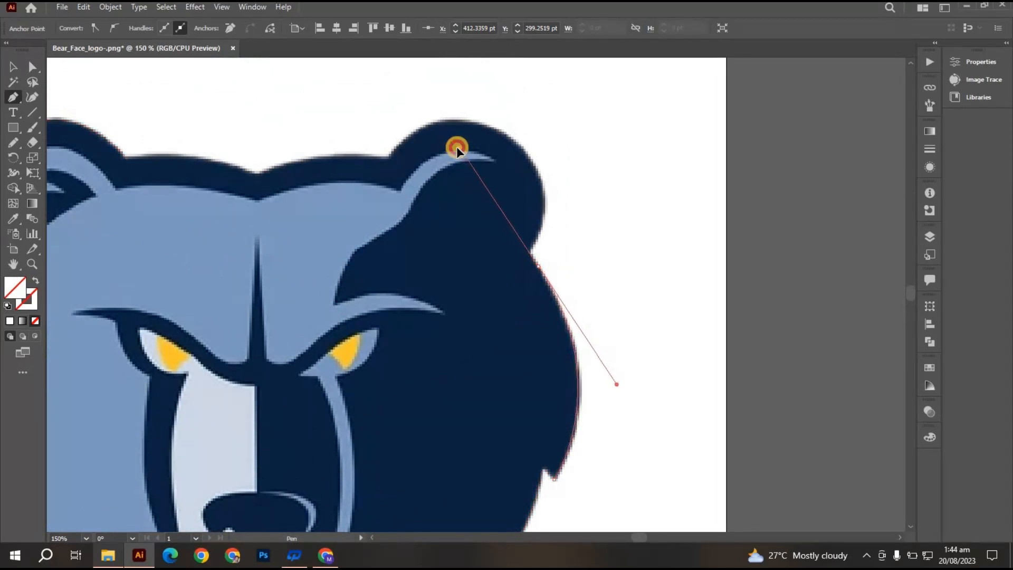
{"action": "key", "text": "ctrl+z"}
{"action": "key", "text": "ctrl+shift+z"}
{"action": "left_click", "coordinate": [538, 263]}
{"action": "left_click", "coordinate": [537, 264]}
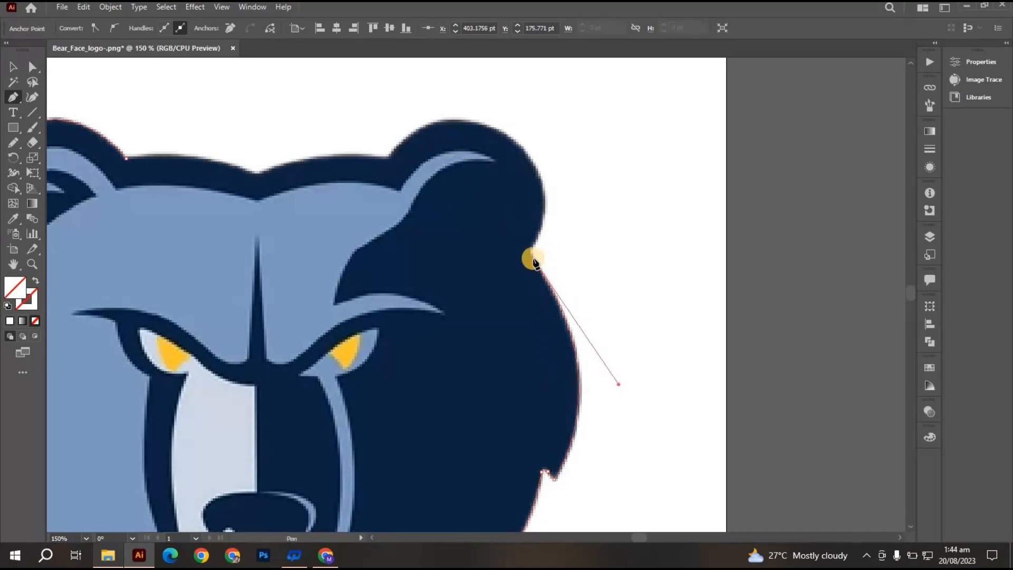
{"action": "left_click", "coordinate": [530, 253]}
Trace the outer edge of the right ear from its base over to where it meets the forehead.
{"action": "scroll", "coordinate": [528, 232], "scroll_direction": "up", "scroll_amount": 3}
{"action": "scroll", "coordinate": [528, 232], "scroll_direction": "left", "scroll_amount": 1}
{"action": "left_click_drag", "start_coordinate": [489, 213], "coordinate": [373, 190]}
{"action": "key", "text": "ctrl+z"}
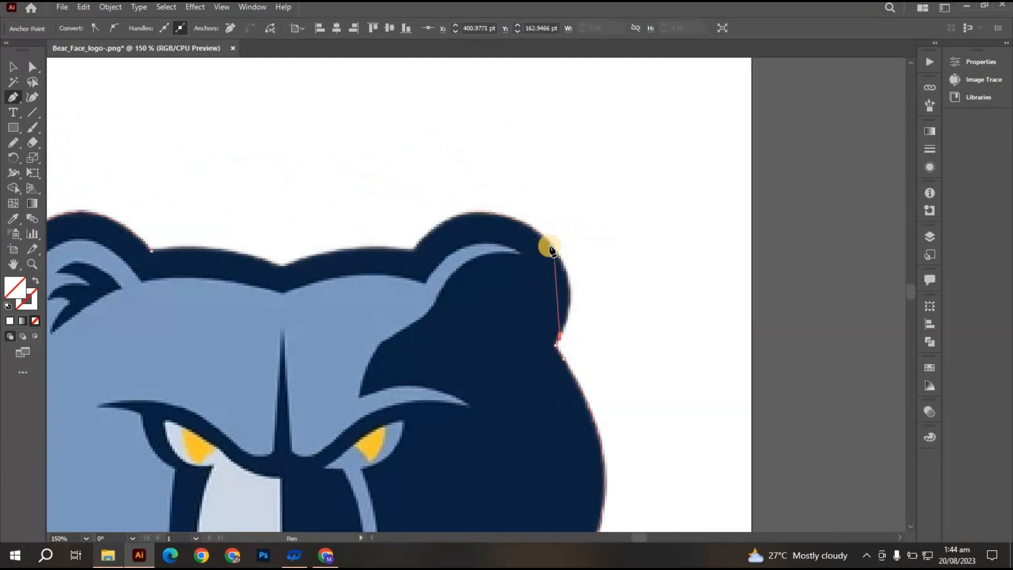
{"action": "left_click", "coordinate": [539, 234]}
{"action": "left_click_drag", "start_coordinate": [511, 201], "coordinate": [513, 197]}
{"action": "left_click", "coordinate": [551, 243]}
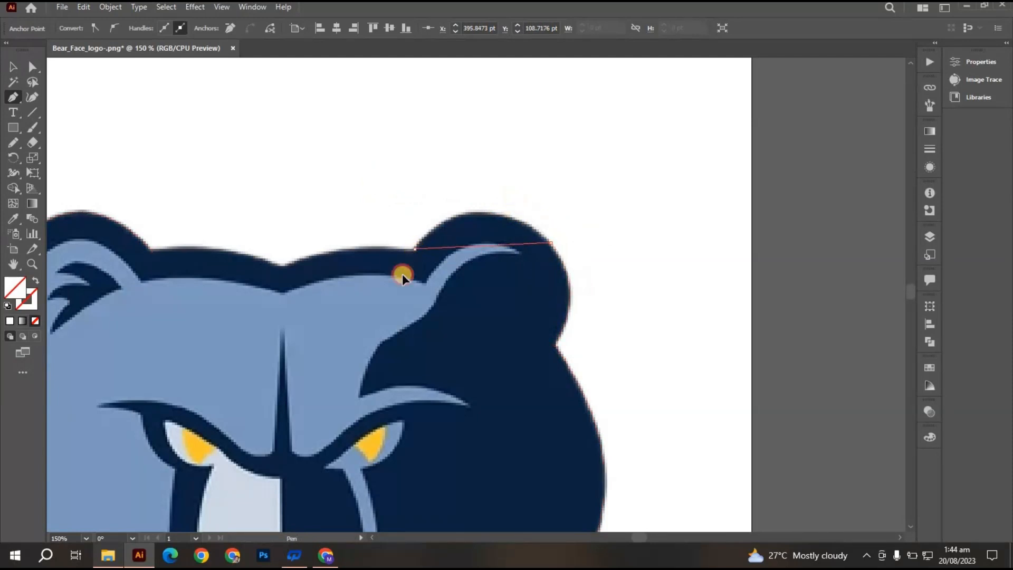
{"action": "left_click_drag", "start_coordinate": [402, 274], "coordinate": [355, 325]}
{"action": "left_click", "coordinate": [414, 249]}
Trace the top of the head through the centre dip and close the head outline at the left ear.
{"action": "key", "text": "space"}
{"action": "left_click_drag", "start_coordinate": [378, 268], "coordinate": [532, 251]}
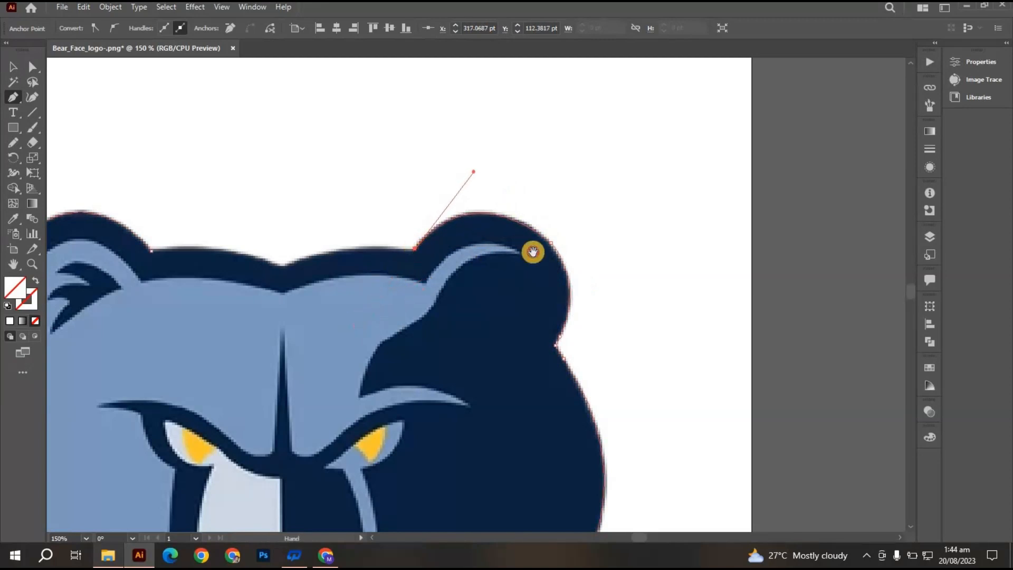
{"action": "left_click", "coordinate": [441, 249]}
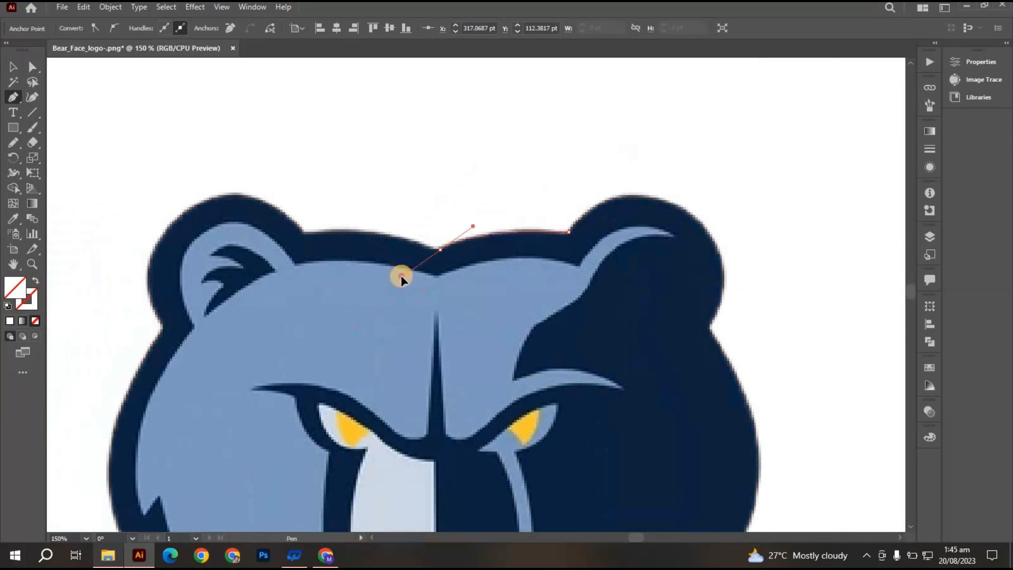
{"action": "left_click_drag", "start_coordinate": [401, 276], "coordinate": [425, 248]}
{"action": "left_click", "coordinate": [440, 249]}
{"action": "left_click_drag", "start_coordinate": [304, 233], "coordinate": [223, 252]}
Fill the closed head outline with dark navy and deselect it.
{"action": "key", "text": "v"}
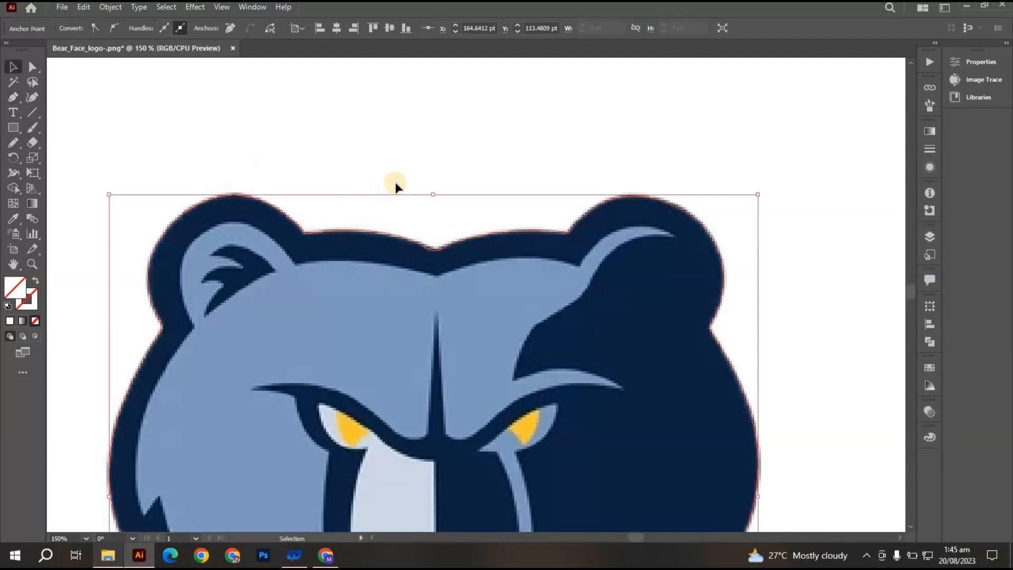
{"action": "left_click", "coordinate": [152, 265]}
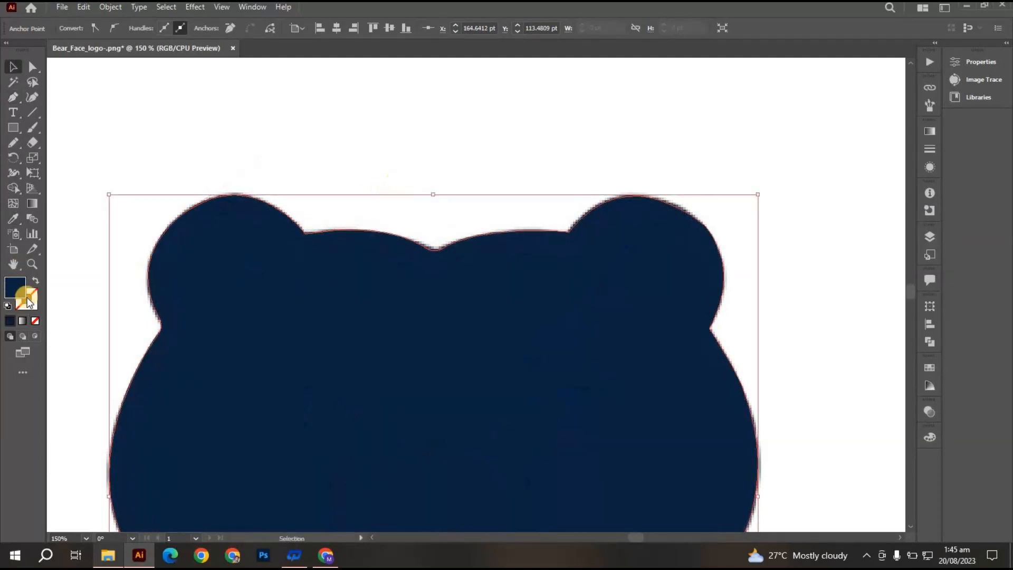
{"action": "left_click", "coordinate": [59, 253]}
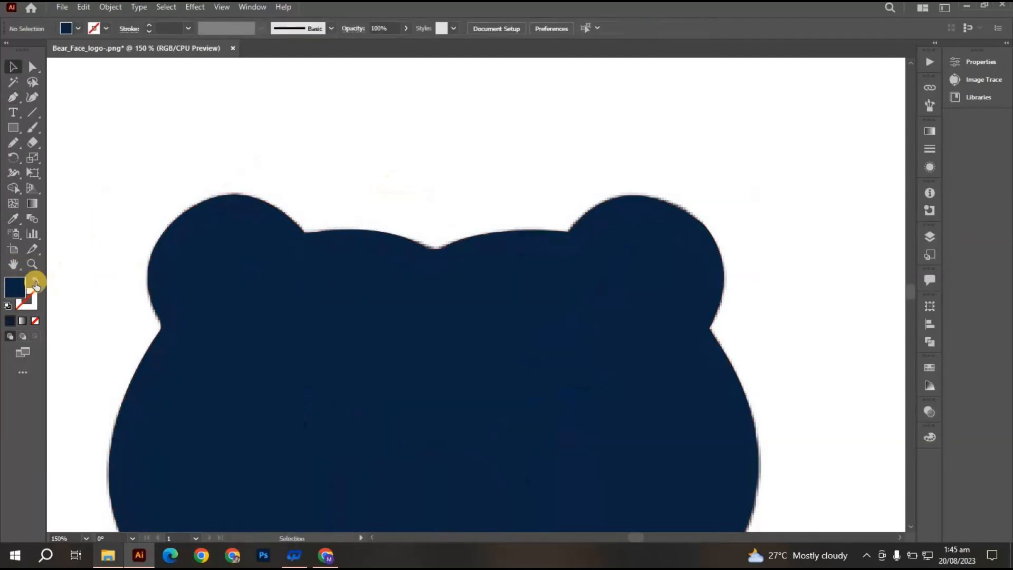
Swap the head outline's fill and stroke so it has a navy stroke and no fill.
{"action": "left_click", "coordinate": [33, 281]}
{"action": "left_click_drag", "start_coordinate": [122, 230], "coordinate": [217, 290]}
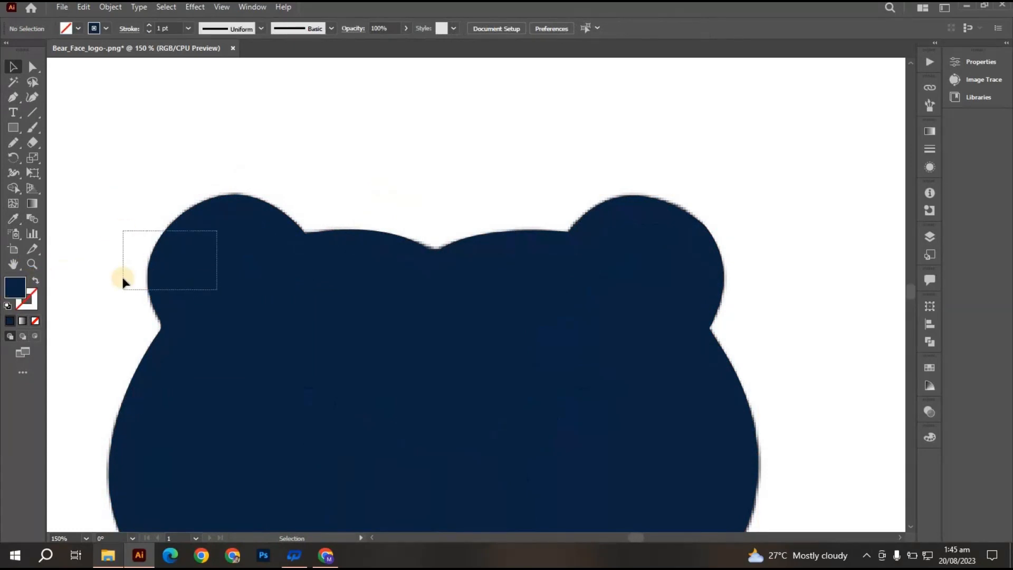
{"action": "left_click", "coordinate": [34, 281]}
Start a Pen path for the light face patch, curving along the left eye's lower edge from inner to outer corner.
{"action": "left_click_drag", "start_coordinate": [146, 288], "coordinate": [468, 420]}
{"action": "key", "text": "p"}
{"action": "key", "text": "ctrl+equal"}
{"action": "key", "text": "ctrl+equal"}
{"action": "left_click_drag", "start_coordinate": [357, 225], "coordinate": [246, 84]}
{"action": "left_click", "coordinate": [403, 230]}
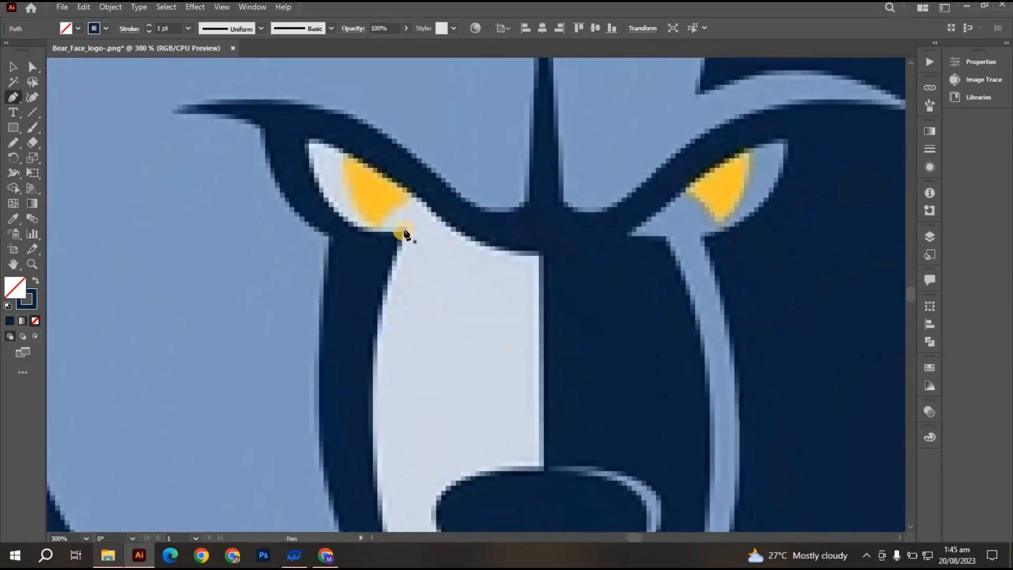
{"action": "left_click_drag", "start_coordinate": [324, 170], "coordinate": [321, 104]}
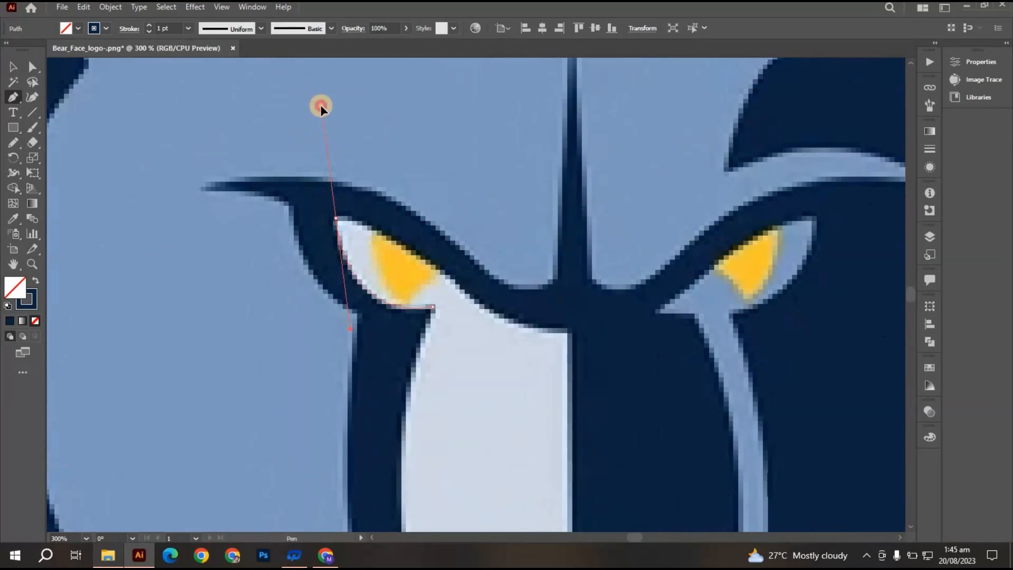
{"action": "left_click", "coordinate": [336, 219]}
{"action": "left_click", "coordinate": [335, 220]}
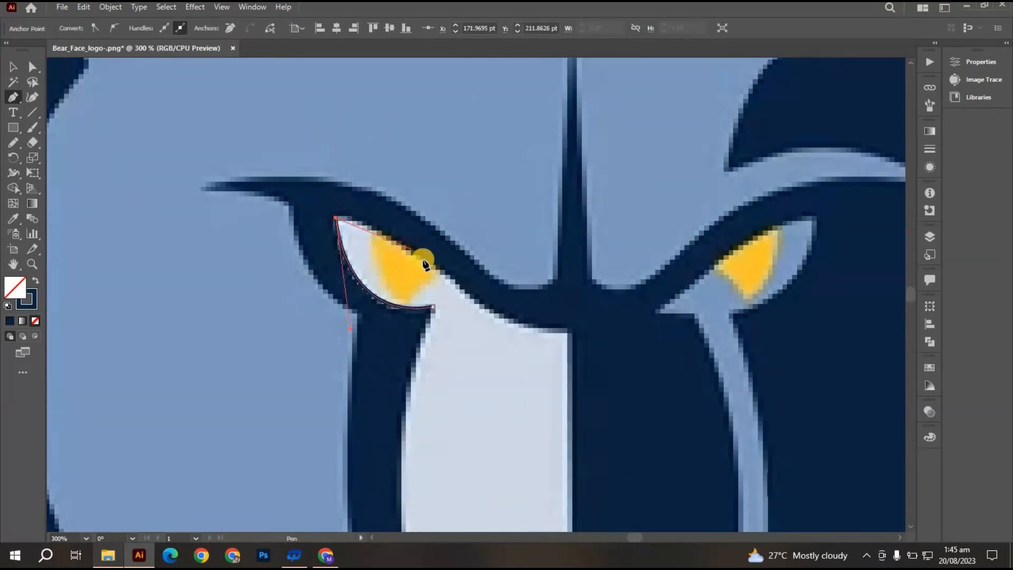
Continue the path along the left eye's upper edge and across the brow to the top of the muzzle's centre line.
{"action": "left_click_drag", "start_coordinate": [444, 274], "coordinate": [536, 346]}
{"action": "left_click_drag", "start_coordinate": [448, 275], "coordinate": [491, 302]}
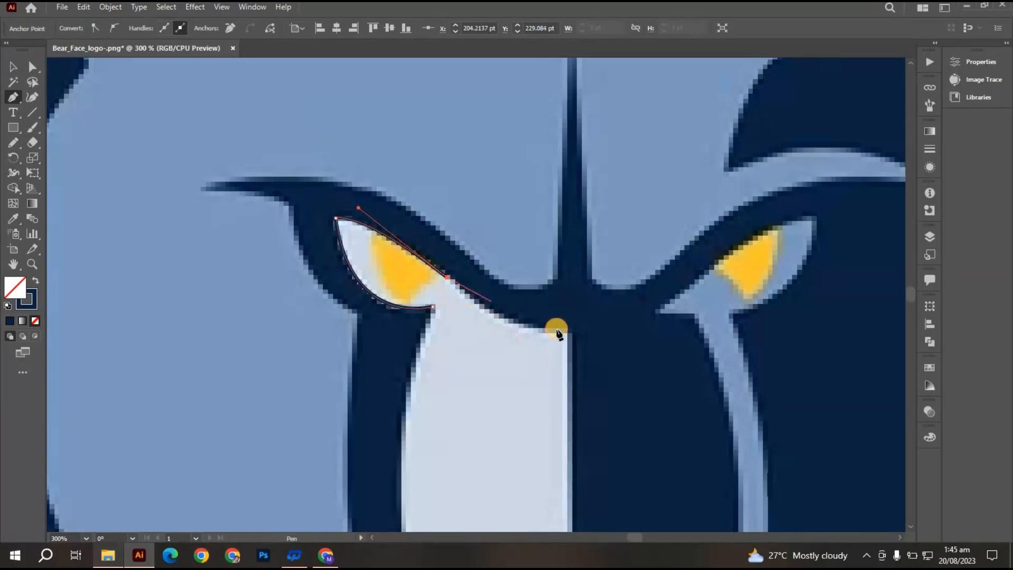
{"action": "left_click_drag", "start_coordinate": [570, 331], "coordinate": [636, 323]}
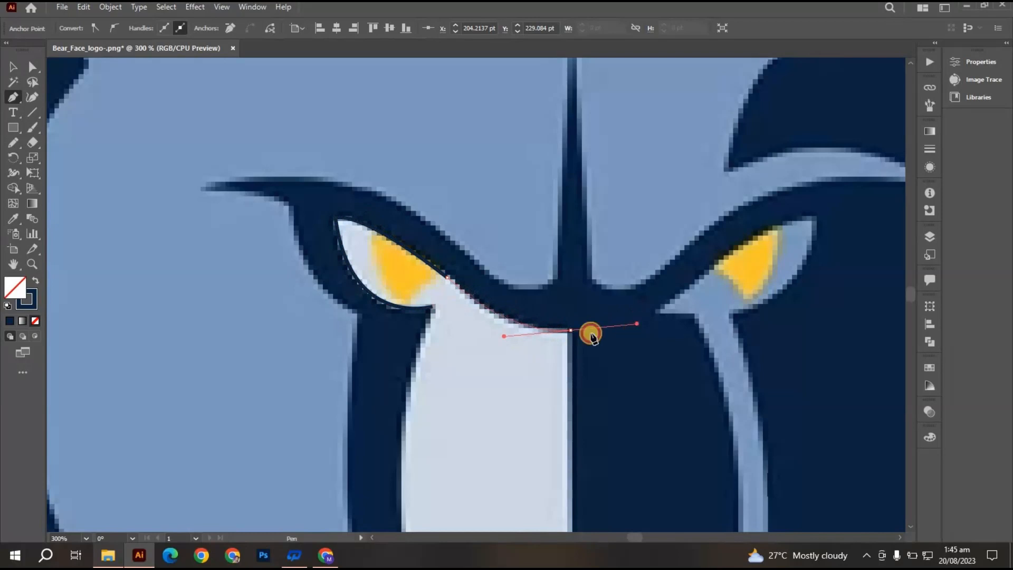
{"action": "left_click", "coordinate": [570, 331]}
{"action": "left_click_drag", "start_coordinate": [578, 426], "coordinate": [565, 178]}
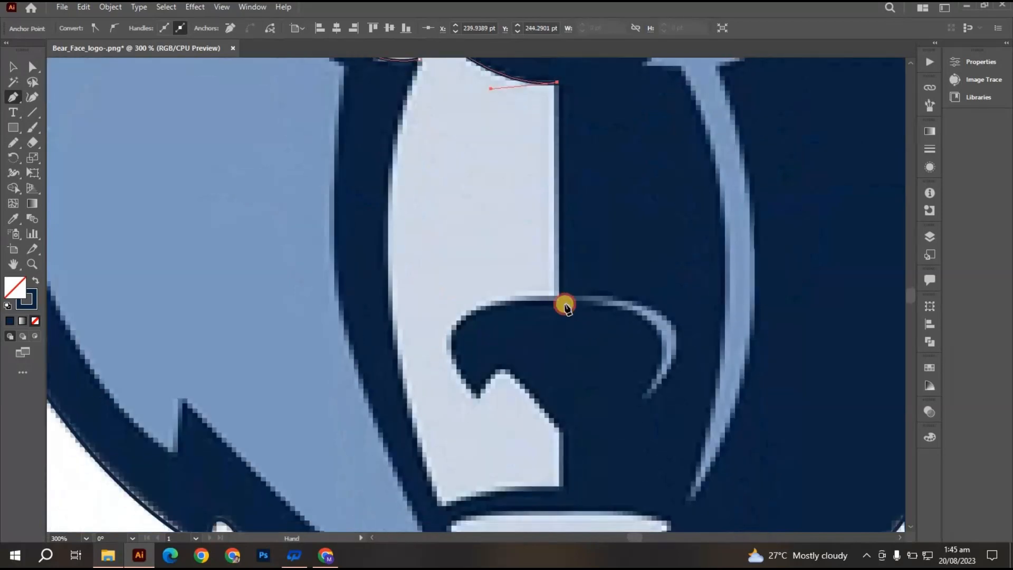
Continue the face patch path down the muzzle's centre line, around the nose's left contour and over the notch beneath it.
{"action": "left_click", "coordinate": [558, 301]}
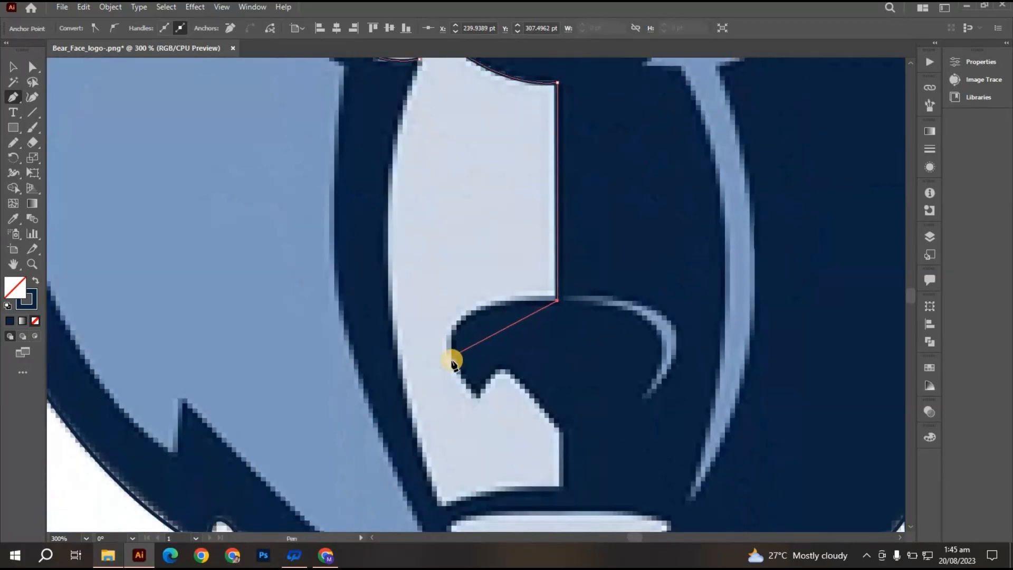
{"action": "left_click_drag", "start_coordinate": [462, 381], "coordinate": [477, 427]}
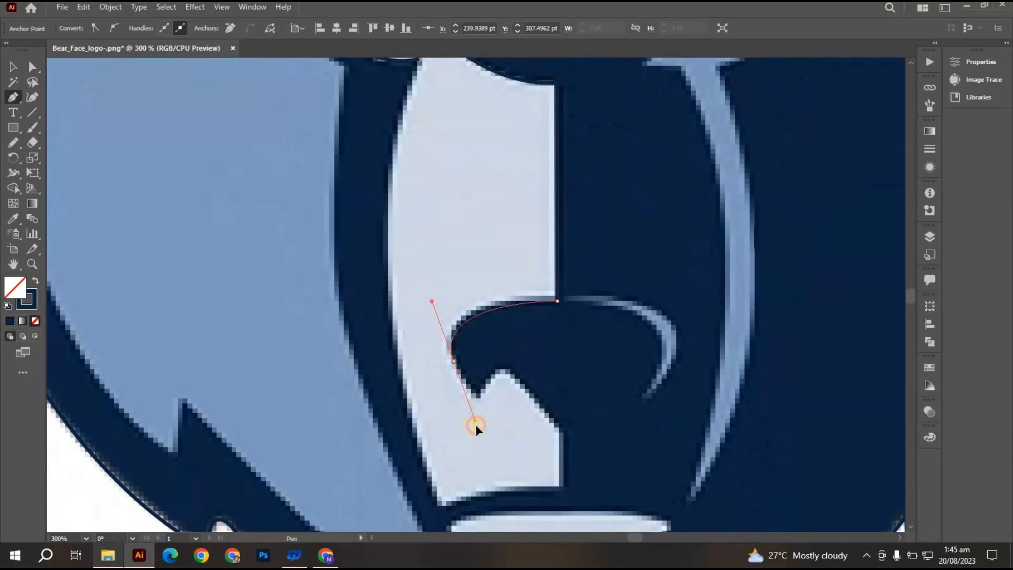
{"action": "left_click", "coordinate": [453, 362]}
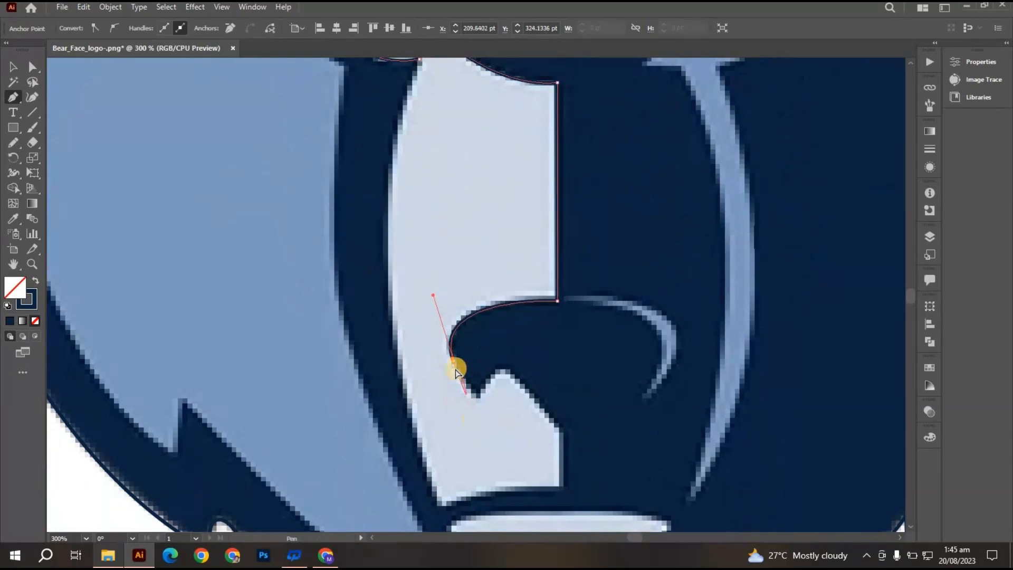
{"action": "left_click", "coordinate": [476, 395]}
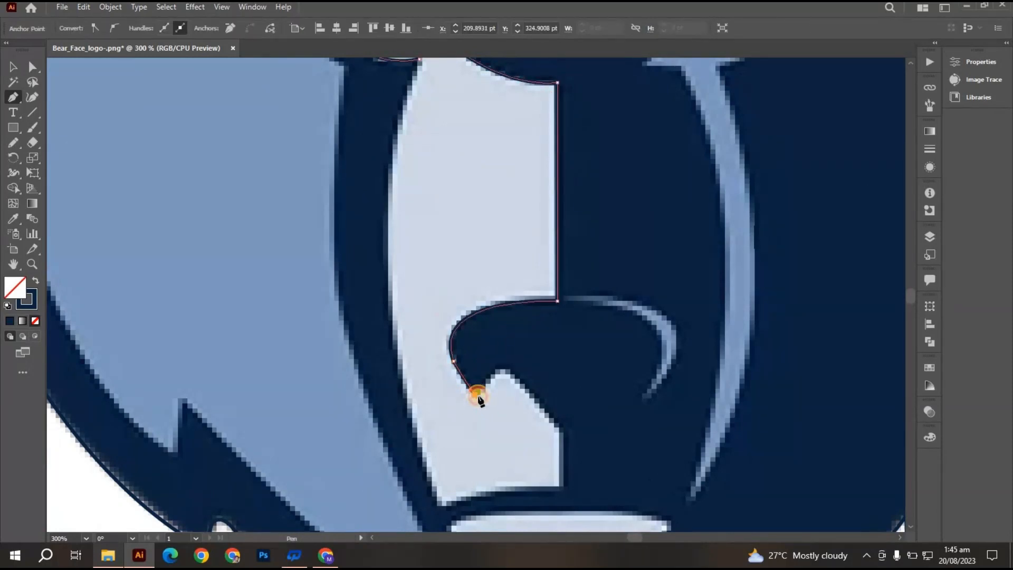
{"action": "left_click", "coordinate": [499, 366]}
{"action": "left_click_drag", "start_coordinate": [520, 381], "coordinate": [512, 347]}
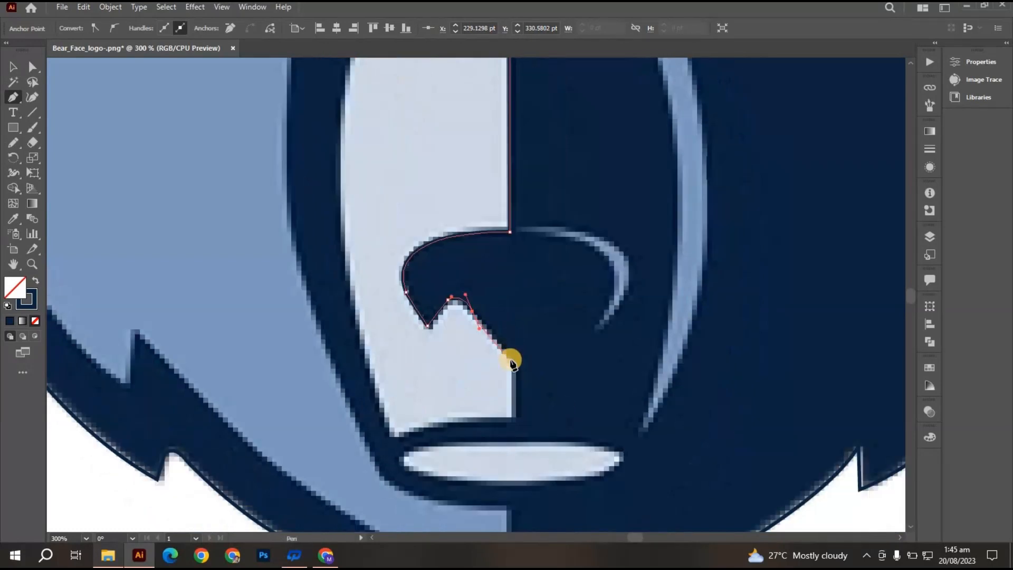
Extend the path down the centre line below the nose and along the muzzle's bottom edge to its lower-left corner.
{"action": "left_click", "coordinate": [512, 359]}
{"action": "left_click", "coordinate": [512, 419]}
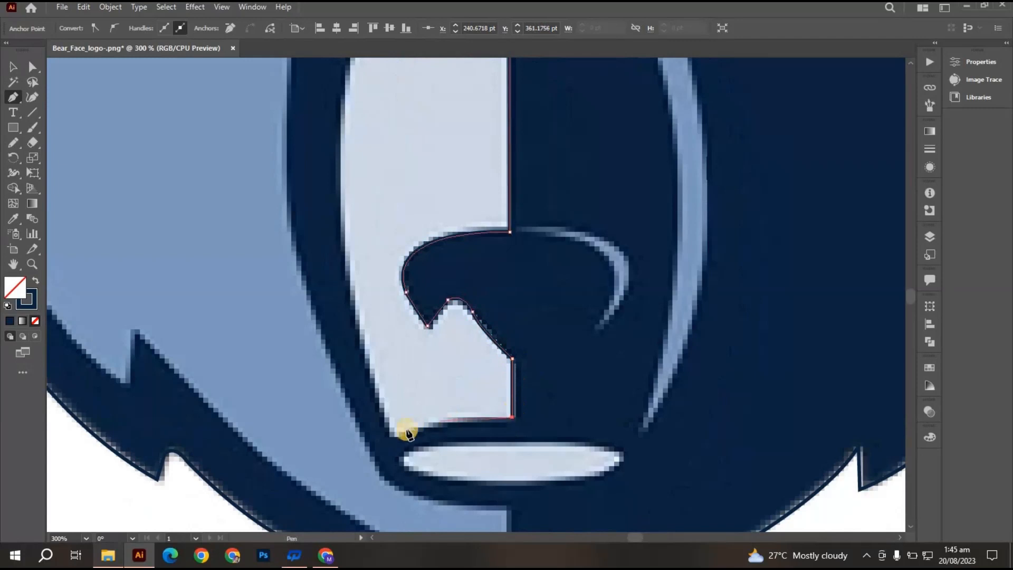
{"action": "left_click_drag", "start_coordinate": [400, 438], "coordinate": [387, 452]}
{"action": "left_click", "coordinate": [402, 439]}
{"action": "key", "text": "ctrl+z"}
{"action": "left_click", "coordinate": [400, 438]}
{"action": "left_click_drag", "start_coordinate": [386, 416], "coordinate": [384, 397]}
{"action": "key", "text": "ctrl+z"}
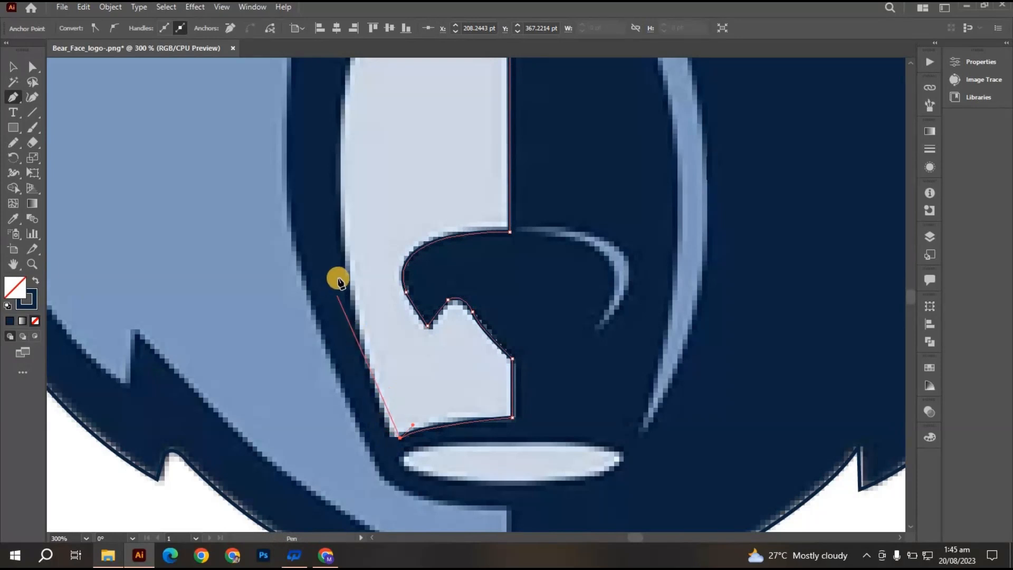
{"action": "left_click", "coordinate": [389, 439]}
Curve the path up the muzzle's left side, close it at the left eye's inner corner and deselect it.
{"action": "scroll", "coordinate": [348, 364], "scroll_direction": "up", "scroll_amount": 2}
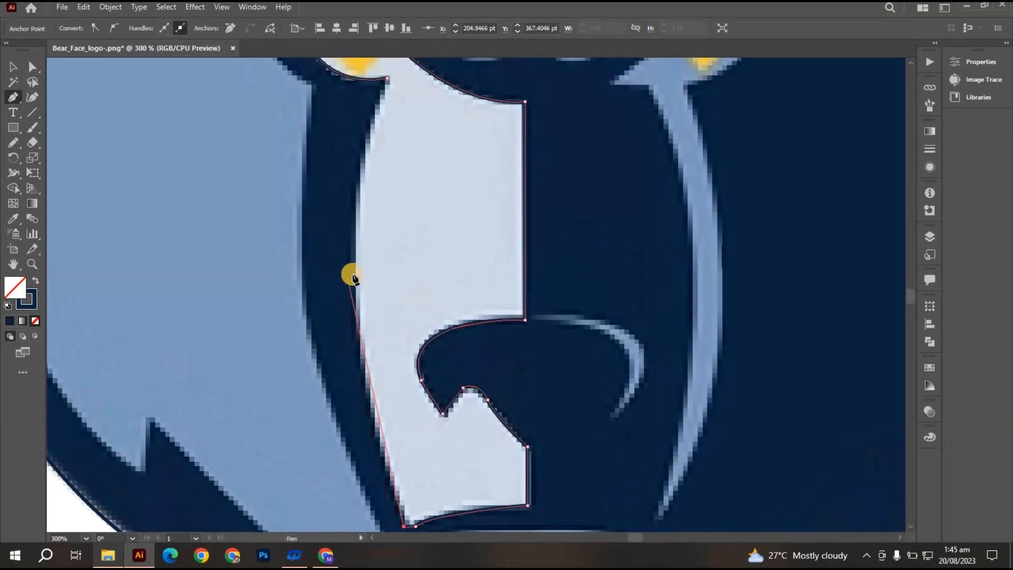
{"action": "left_click_drag", "start_coordinate": [354, 295], "coordinate": [348, 165]}
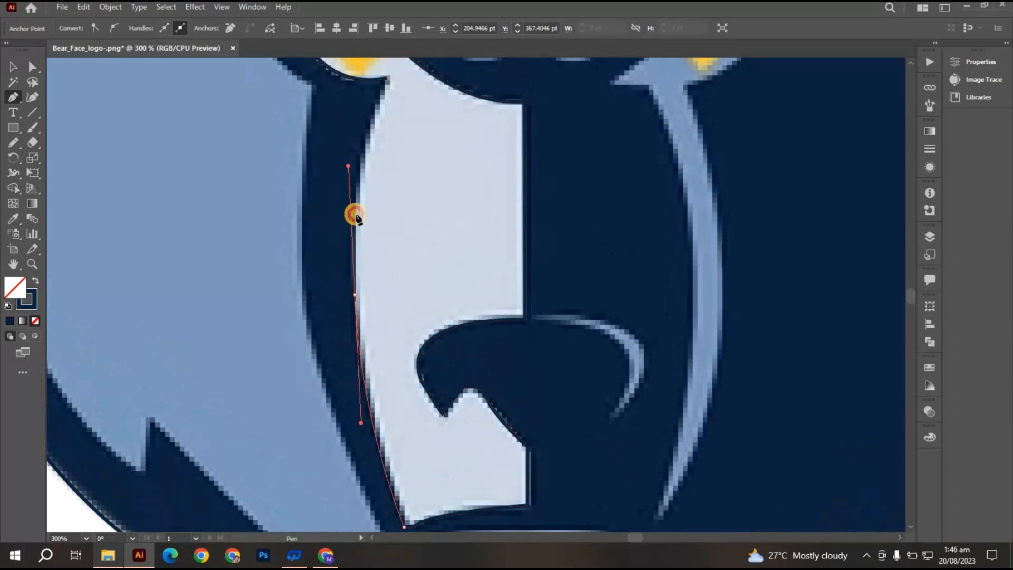
{"action": "left_click", "coordinate": [353, 294]}
{"action": "left_click_drag", "start_coordinate": [389, 213], "coordinate": [344, 402]}
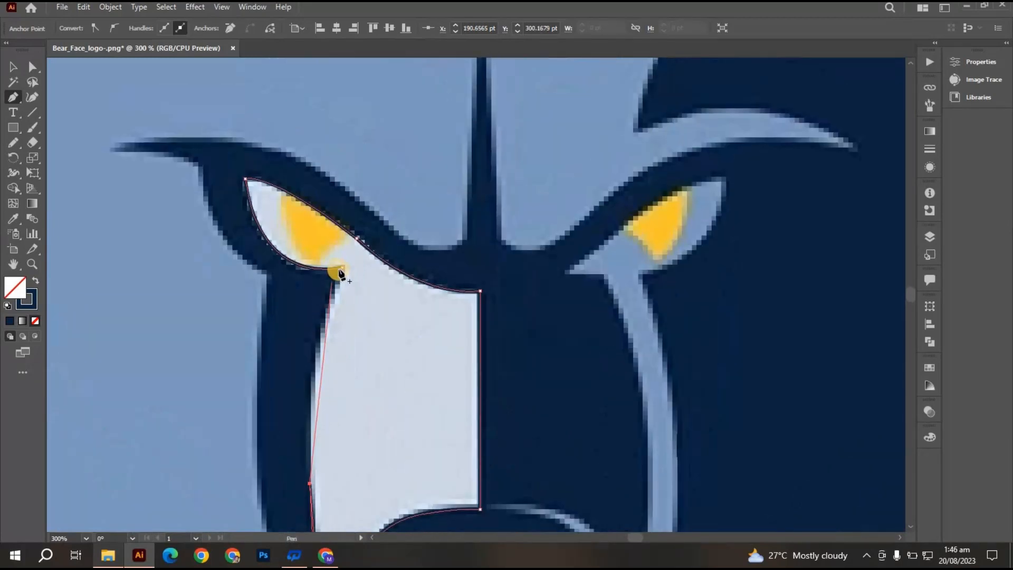
{"action": "left_click_drag", "start_coordinate": [341, 269], "coordinate": [385, 195]}
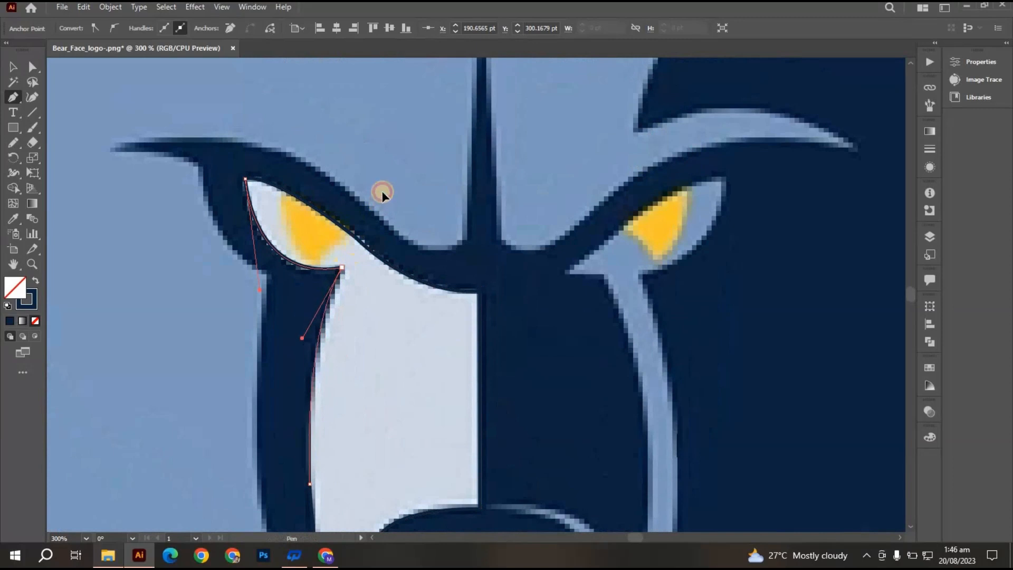
{"action": "left_click", "coordinate": [373, 336], "text": "ctrl"}
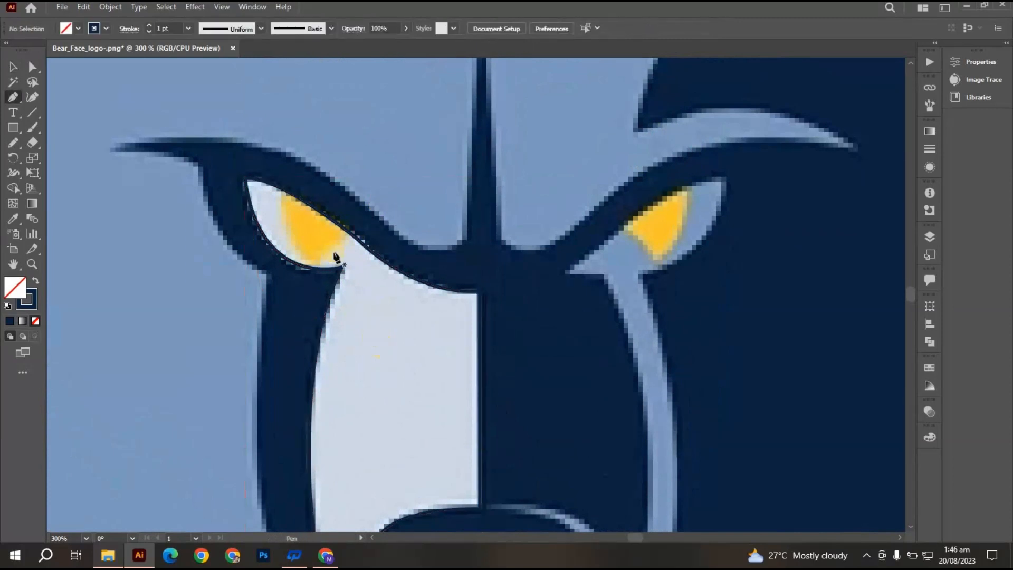
Trace the left eye's yellow iris as a closed Pen path with curved lower edges and a straight upper edge.
{"action": "key", "text": "ctrl+plus"}
{"action": "key", "text": "ctrl+plus"}
{"action": "left_click_drag", "start_coordinate": [334, 253], "coordinate": [422, 359]}
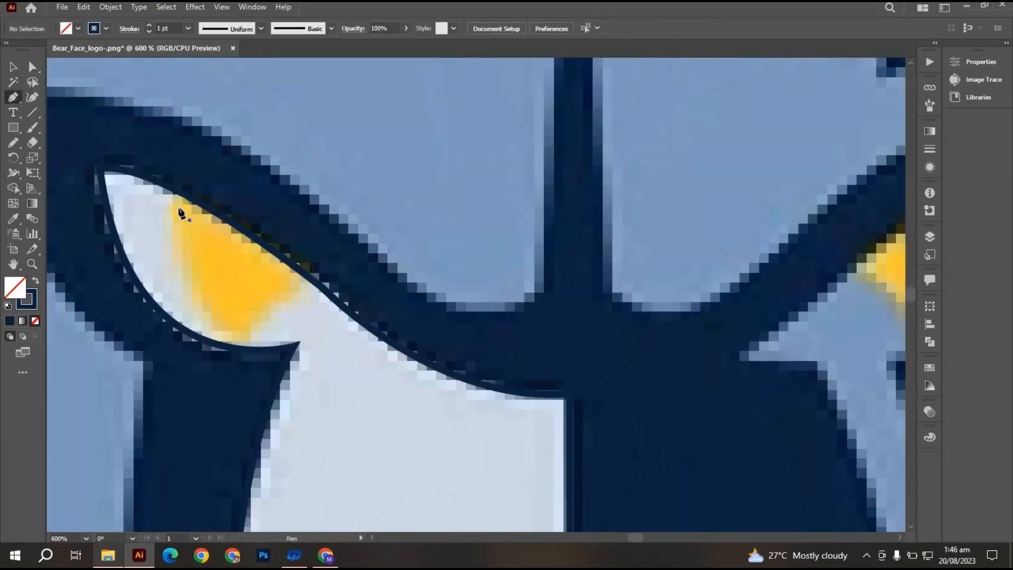
{"action": "left_click", "coordinate": [176, 194]}
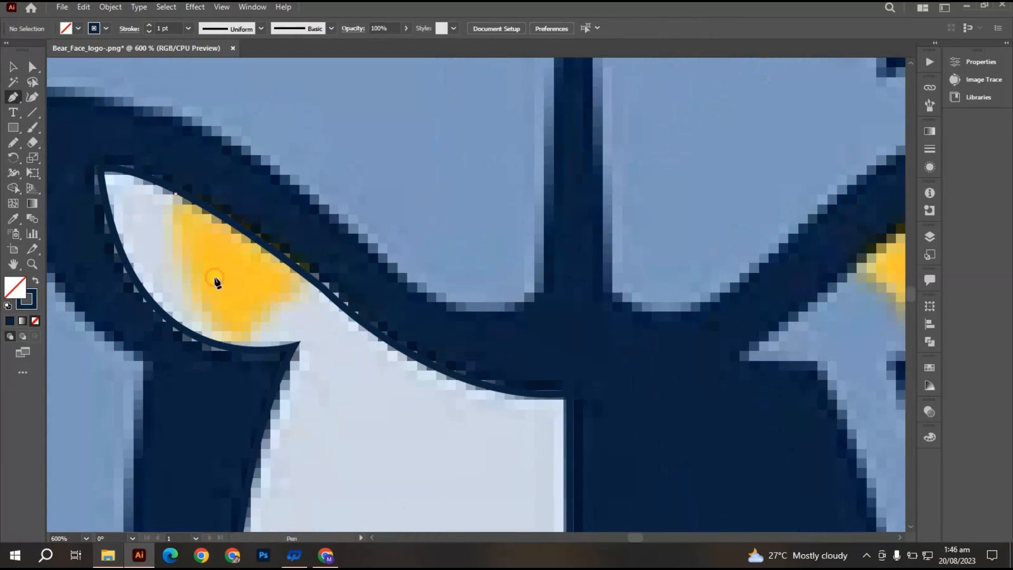
{"action": "left_click_drag", "start_coordinate": [238, 341], "coordinate": [310, 366]}
{"action": "left_click", "coordinate": [239, 342]}
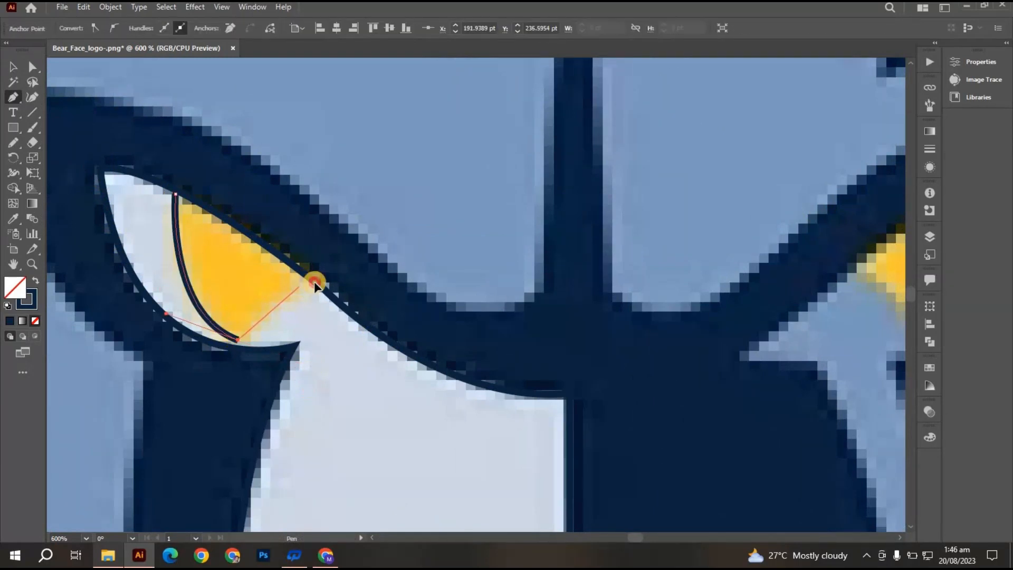
{"action": "left_click_drag", "start_coordinate": [315, 280], "coordinate": [329, 277]}
{"action": "left_click", "coordinate": [299, 286]}
{"action": "left_click", "coordinate": [300, 273]}
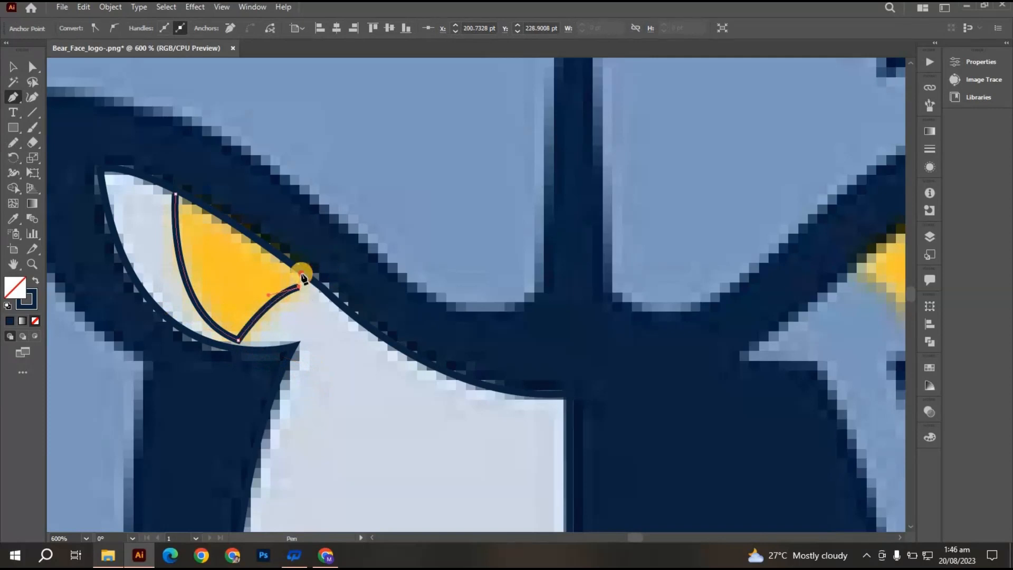
{"action": "left_click", "coordinate": [177, 194]}
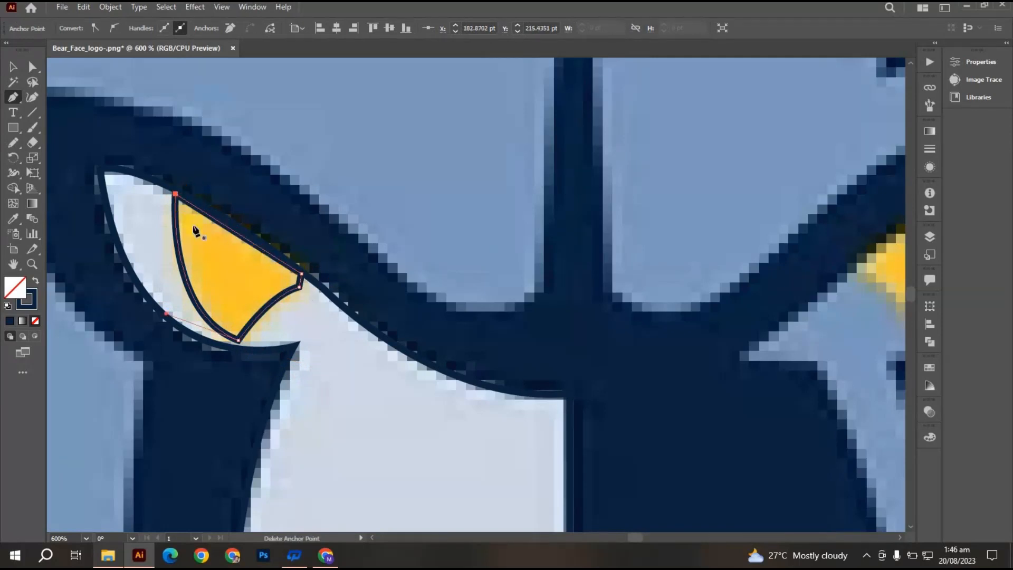
Fill the left iris with the sampled yellow and the face patch with the sampled light grey-blue, both without a stroke.
{"action": "key", "text": "i"}
{"action": "left_click", "coordinate": [222, 290]}
{"action": "key", "text": "v"}
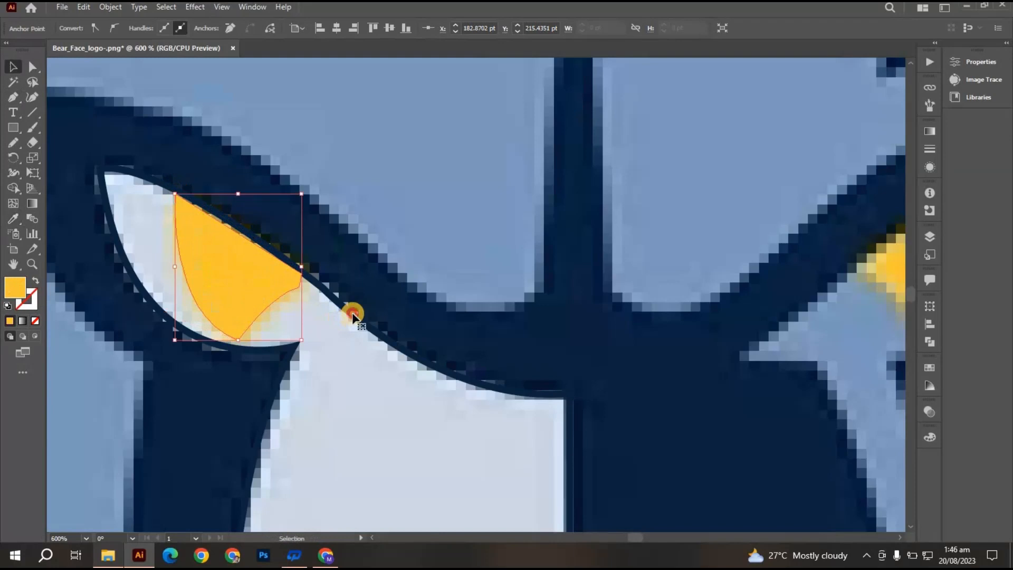
{"action": "left_click", "coordinate": [354, 337]}
{"action": "key", "text": "i"}
{"action": "left_click", "coordinate": [385, 387]}
{"action": "key", "text": "v"}
{"action": "left_click", "coordinate": [434, 314]}
Raise the left iris's upper outer corner slightly beyond the eye's upper edge.
{"action": "left_click_drag", "start_coordinate": [481, 308], "coordinate": [659, 321]}
{"action": "left_click", "coordinate": [423, 290]}
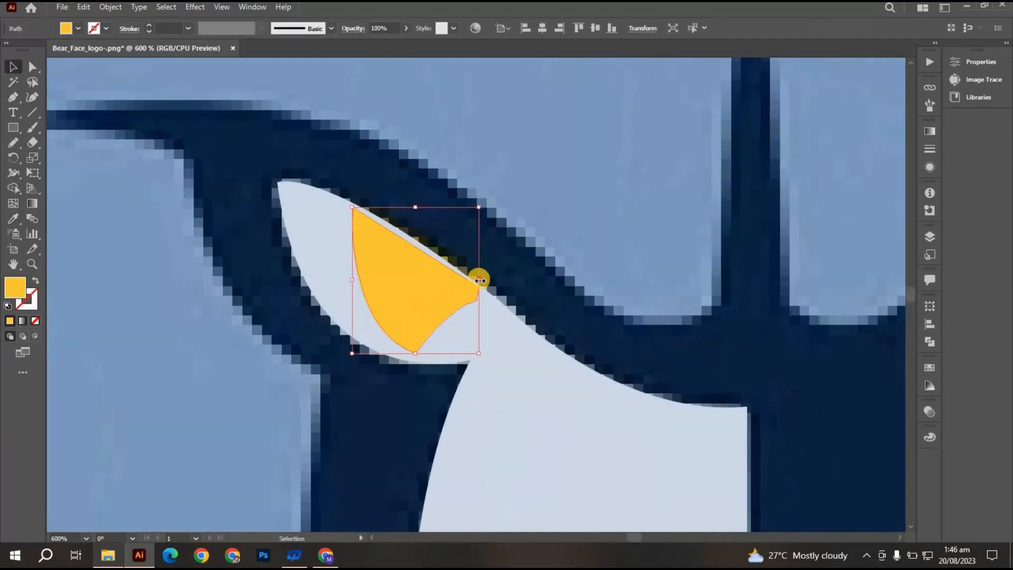
{"action": "mouse_move", "coordinate": [480, 280]}
{"action": "left_mouse_down"}
{"action": "mouse_move", "coordinate": [489, 268]}
{"action": "mouse_move", "coordinate": [485, 276]}
{"action": "left_mouse_up"}
{"action": "key", "text": "ctrl+z"}
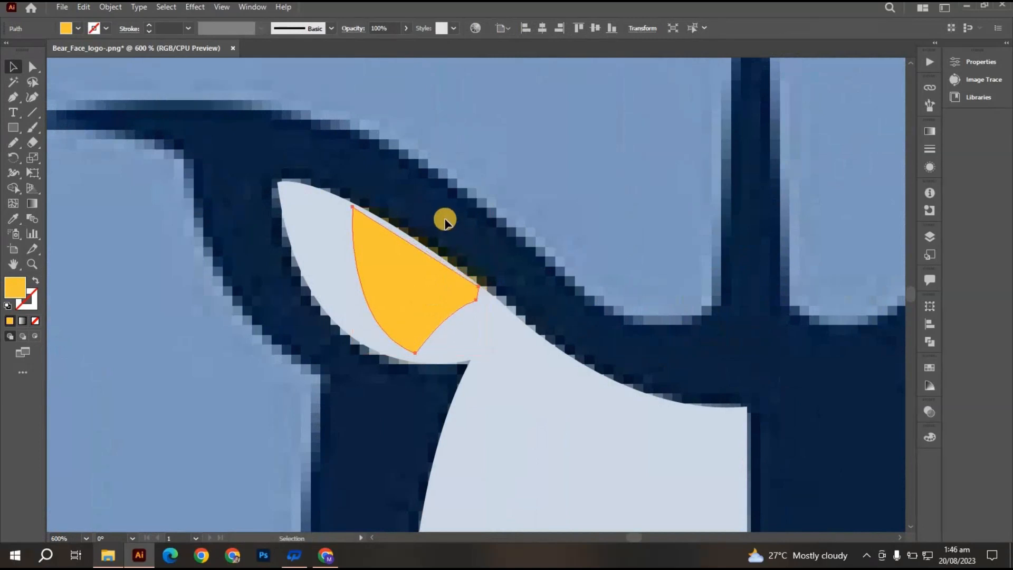
{"action": "key", "text": "ctrl+z"}
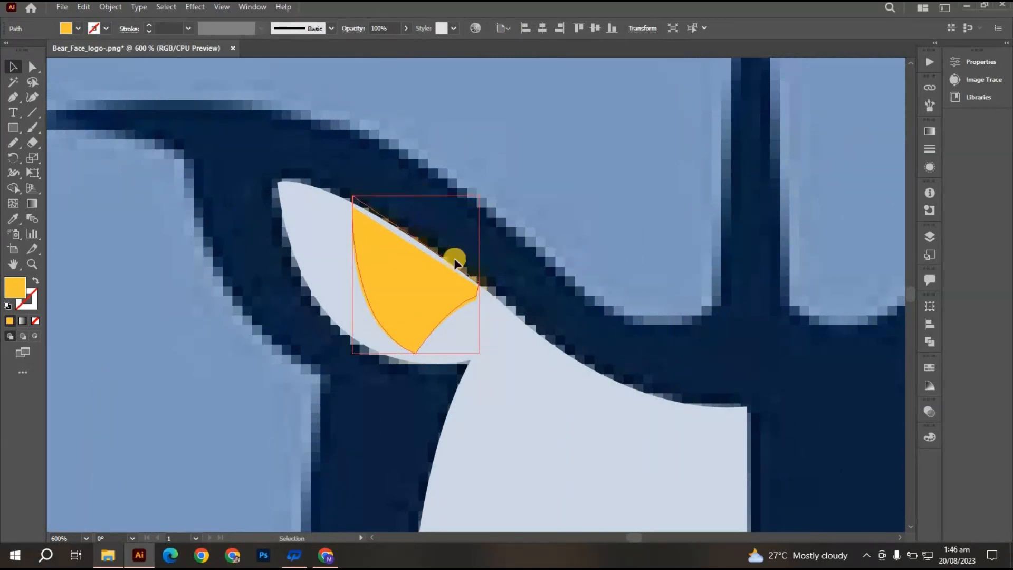
Select the iris with the face patch and remove the sliver above the eye's upper edge with the Shape Builder tool.
{"action": "left_click", "coordinate": [491, 332], "text": "shift"}
{"action": "key", "text": "ctrl+plus"}
{"action": "key", "text": "ctrl+plus"}
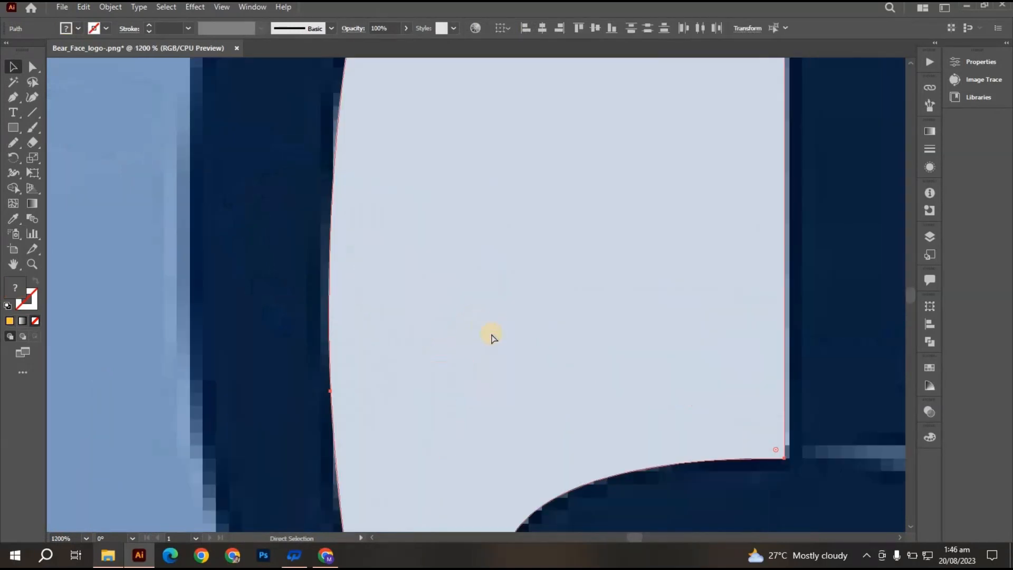
{"action": "key", "text": "ctrl+plus"}
{"action": "mouse_move", "coordinate": [511, 317]}
{"action": "left_mouse_down"}
{"action": "mouse_move", "coordinate": [490, 486]}
{"action": "mouse_move", "coordinate": [507, 280]}
{"action": "mouse_move", "coordinate": [430, 509]}
{"action": "mouse_move", "coordinate": [425, 341]}
{"action": "mouse_move", "coordinate": [452, 353]}
{"action": "left_mouse_up"}
{"action": "key", "text": "shift+m"}
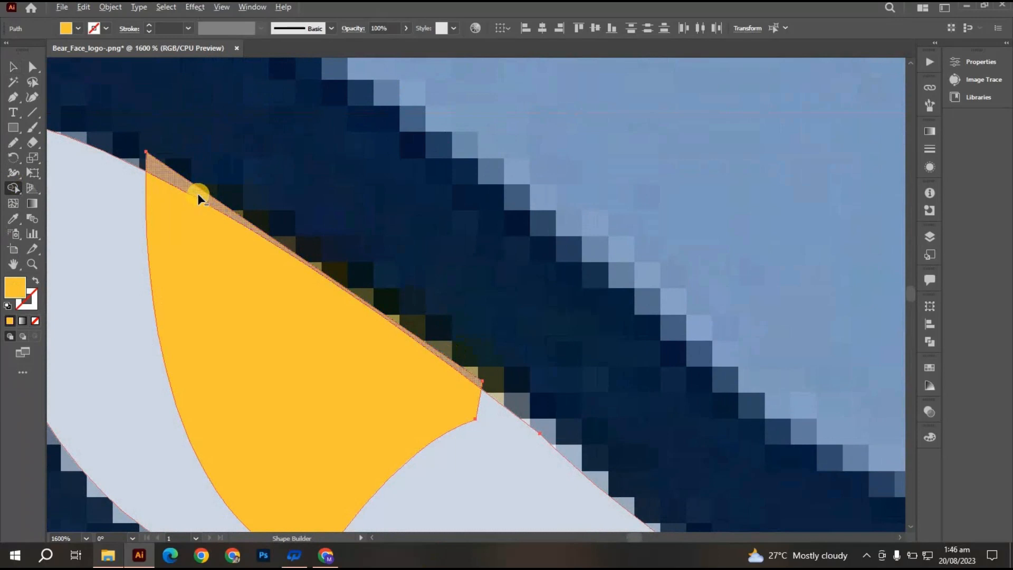
{"action": "left_click_drag", "start_coordinate": [198, 194], "coordinate": [385, 303]}
{"action": "key", "text": "v"}
{"action": "left_click", "coordinate": [452, 313]}
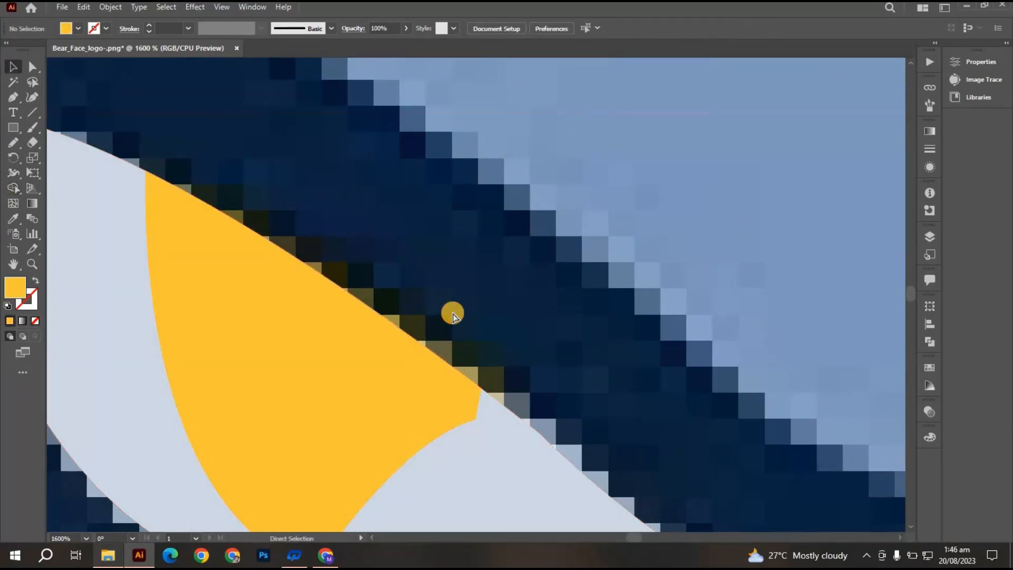
Create a reflected copy of the left iris across the vertical axis.
{"action": "scroll", "coordinate": [452, 313], "scroll_direction": "down", "scroll_amount": 5}
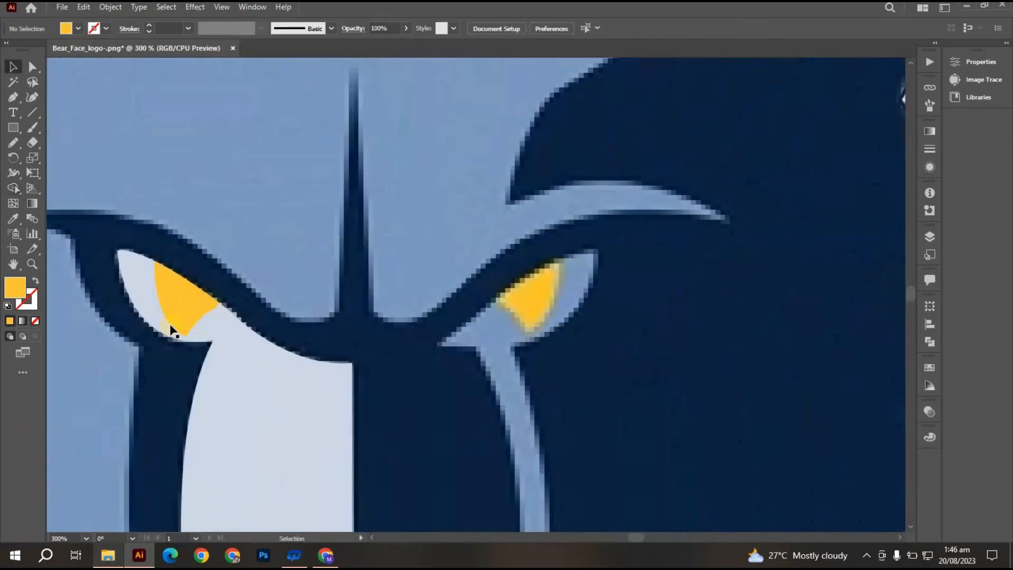
{"action": "left_click", "coordinate": [185, 314]}
{"action": "right_click", "coordinate": [185, 315]}
{"action": "mouse_move", "coordinate": [243, 236]}
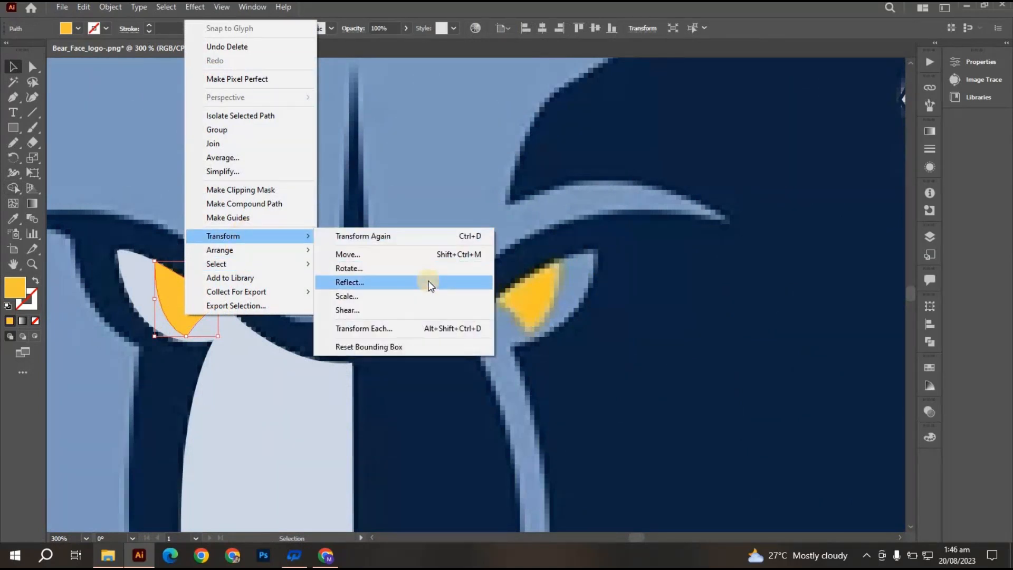
{"action": "left_click", "coordinate": [478, 287]}
{"action": "left_click", "coordinate": [445, 359]}
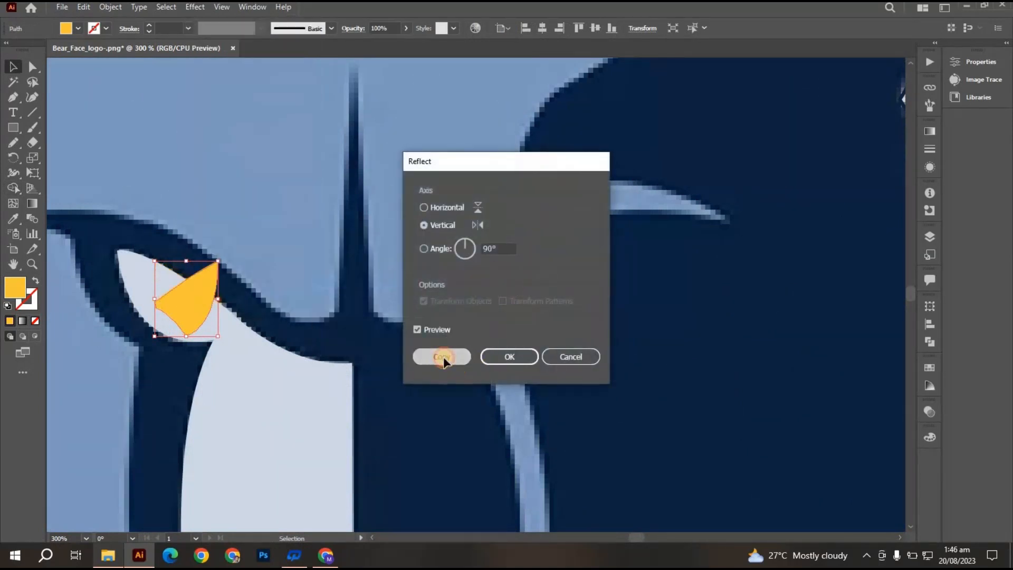
Move the mirrored iris across onto the right eye, nudge it up to match the reference and deselect it.
{"action": "key", "text": "shift+Right"}
{"action": "key", "text": "shift+Right"}
{"action": "key", "text": "shift+Right"}
{"action": "key", "text": "shift+Right"}
{"action": "key", "text": "shift+Right"}
{"action": "key", "text": "shift+Right"}
{"action": "key", "text": "shift+Right"}
{"action": "key", "text": "shift+Right"}
{"action": "key", "text": "shift+Right"}
{"action": "key", "text": "shift+Right"}
{"action": "key", "text": "shift+Right"}
{"action": "key", "text": "shift+Right"}
{"action": "key", "text": "shift+Right"}
{"action": "key", "text": "shift+Right"}
{"action": "key", "text": "shift+Right"}
{"action": "key", "text": "shift+Right"}
{"action": "key", "text": "shift+Right"}
{"action": "key", "text": "shift+Left"}
{"action": "key", "text": "shift+Left"}
{"action": "key", "text": "shift+Left"}
{"action": "key", "text": "shift+Left"}
{"action": "key", "text": "shift+Left"}
{"action": "key", "text": "shift+Left"}
{"action": "key", "text": "shift+Left"}
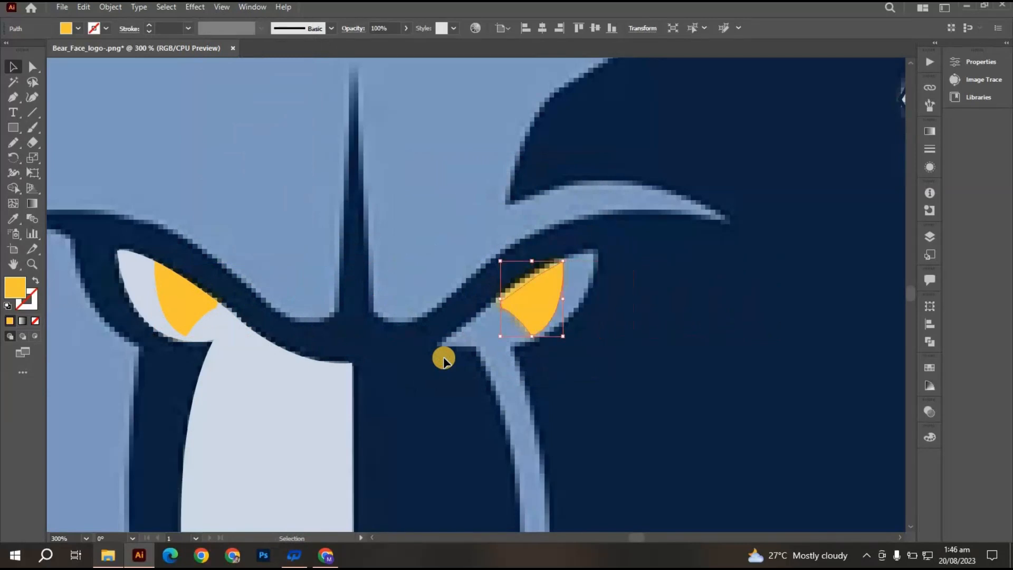
{"action": "key", "text": "Up"}
{"action": "key", "text": "Up"}
{"action": "key", "text": "Up"}
{"action": "key", "text": "Up"}
{"action": "key", "text": "Down"}
{"action": "key", "text": "Down"}
{"action": "left_click", "coordinate": [444, 359]}
Trace the right eye's upper edge with the Pen tool from its outer corner to the pointed inner corner.
{"action": "left_click_drag", "start_coordinate": [442, 359], "coordinate": [332, 320]}
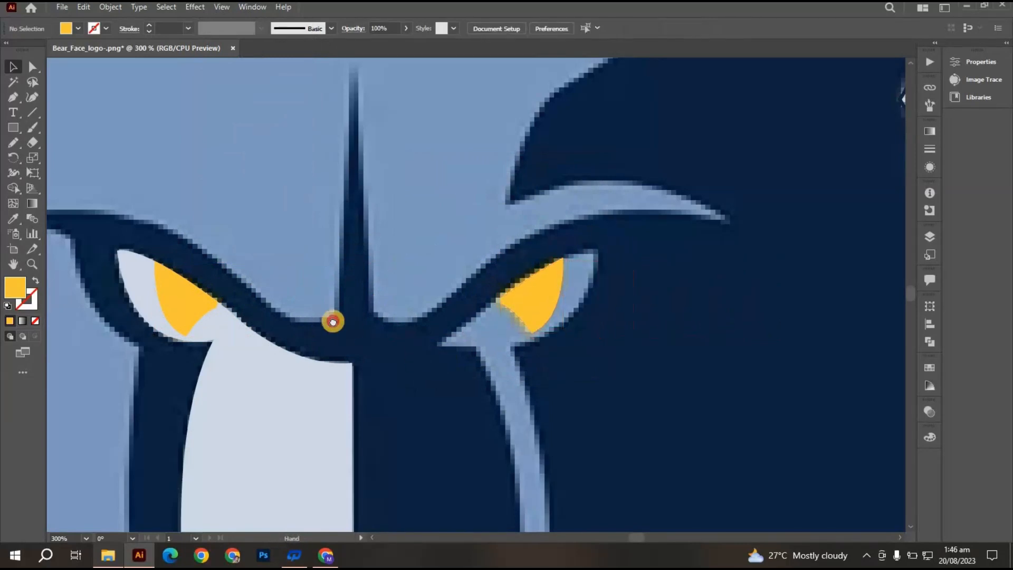
{"action": "key", "text": "ctrl+equal"}
{"action": "key", "text": "ctrl+equal"}
{"action": "key", "text": "p"}
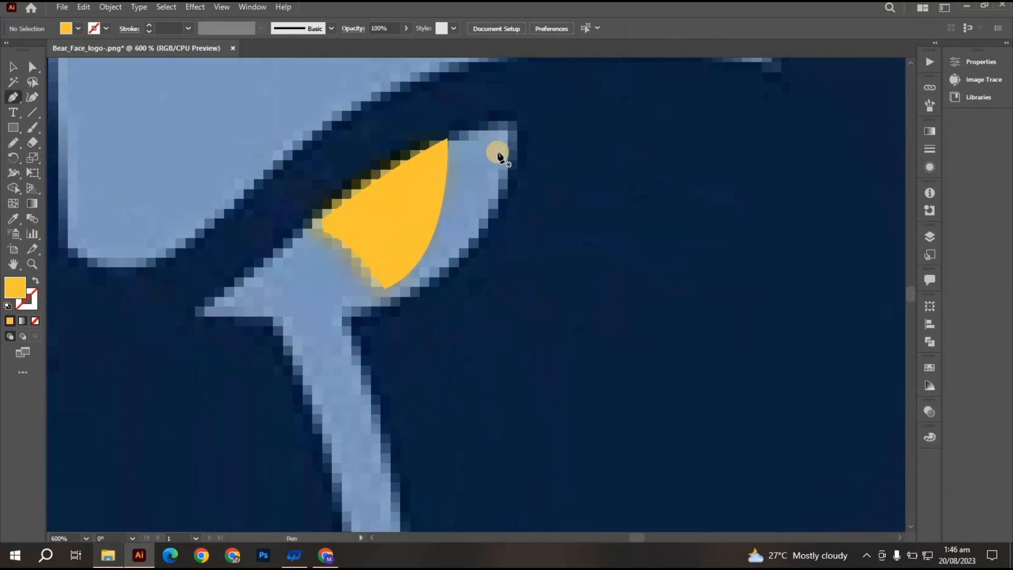
{"action": "left_click", "coordinate": [515, 117]}
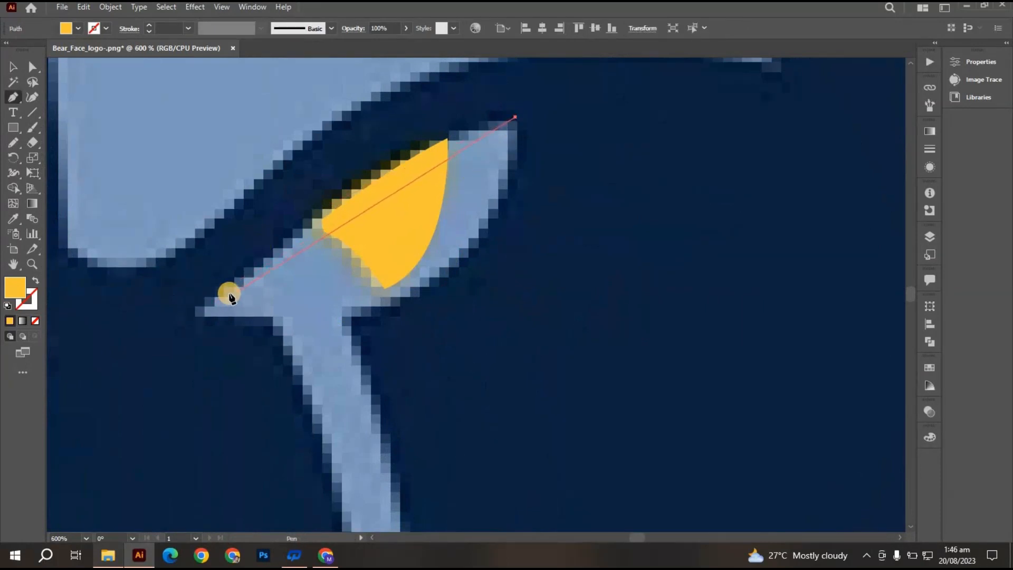
{"action": "left_click_drag", "start_coordinate": [227, 287], "coordinate": [215, 314]}
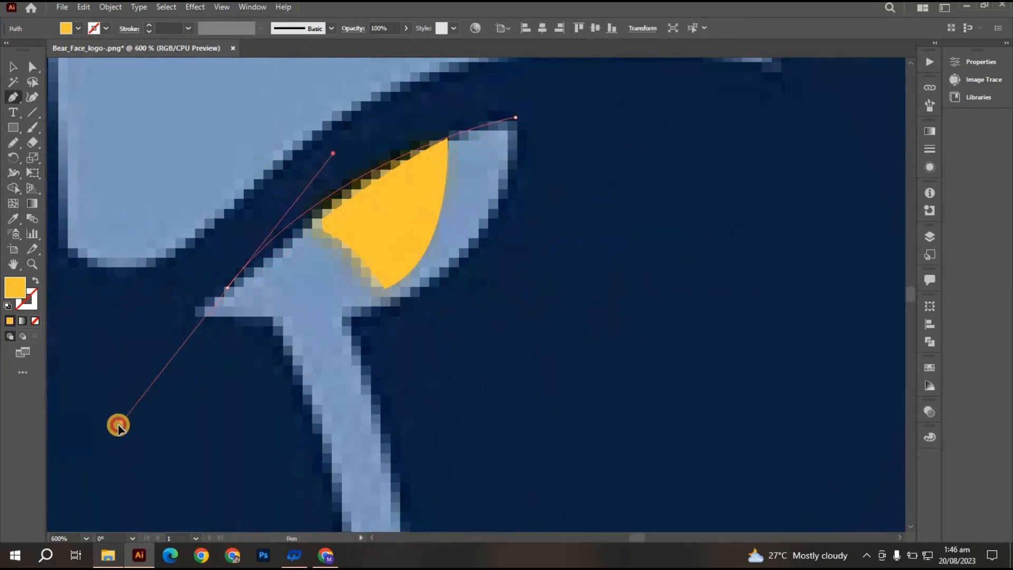
{"action": "left_click_drag", "start_coordinate": [112, 434], "coordinate": [140, 381]}
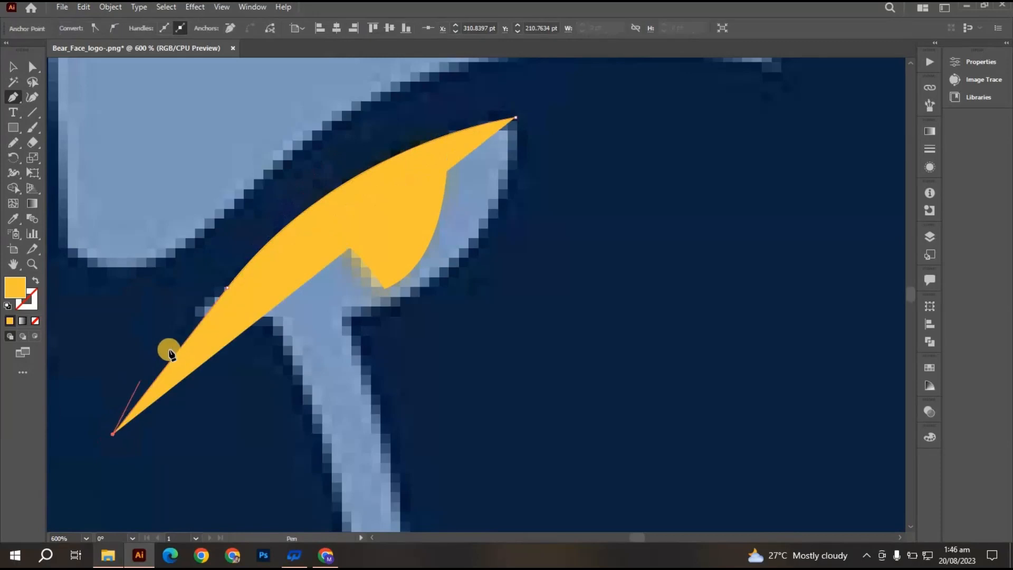
{"action": "key", "text": "ctrl+z"}
{"action": "left_click", "coordinate": [227, 287]}
{"action": "left_click", "coordinate": [196, 314]}
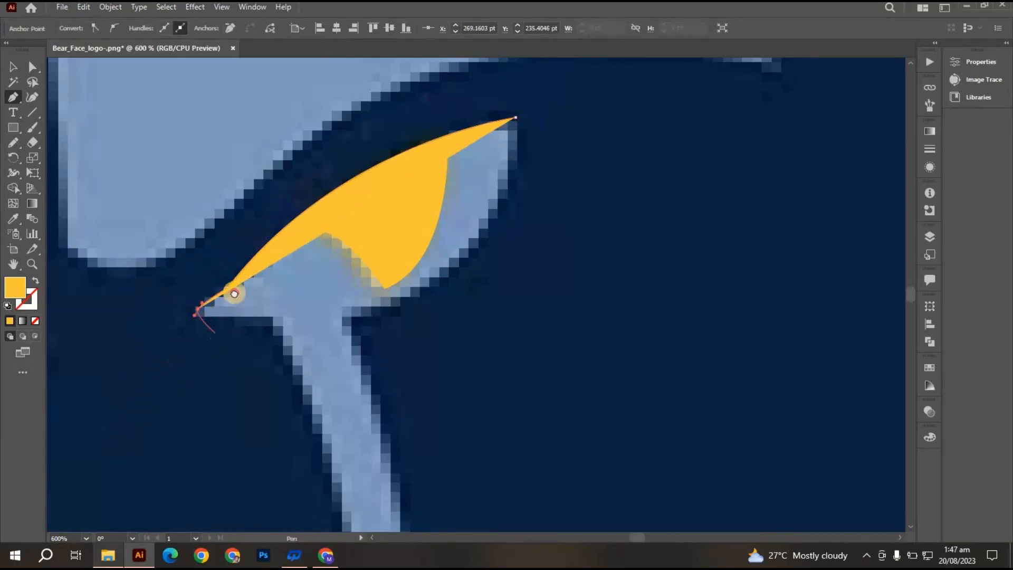
Continue the path along the inner corner's lower edge and curve it down the inner side of the blue streak.
{"action": "scroll", "coordinate": [242, 289], "scroll_direction": "down", "scroll_amount": 2}
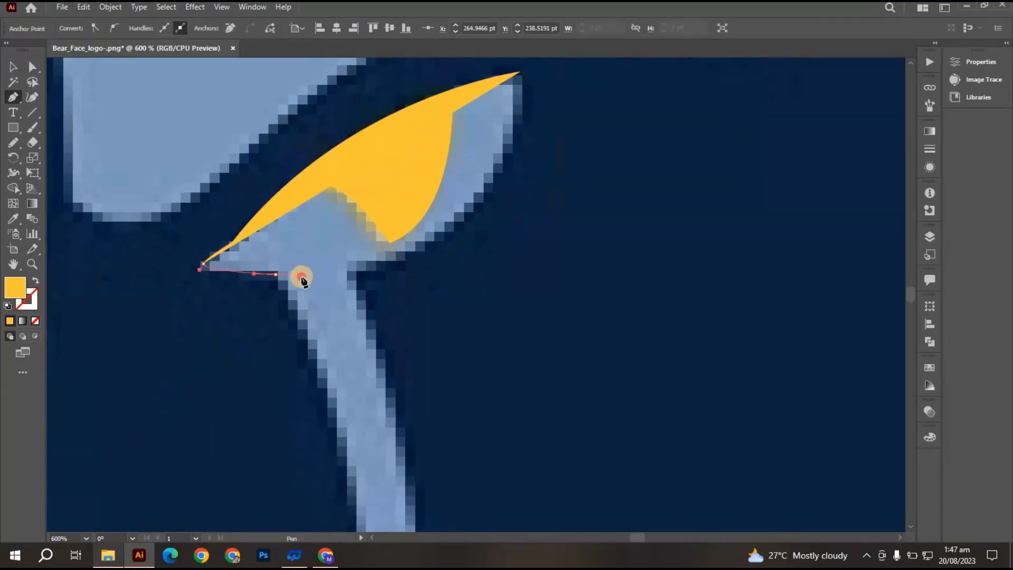
{"action": "left_click_drag", "start_coordinate": [275, 275], "coordinate": [303, 275]}
{"action": "scroll", "coordinate": [353, 385], "scroll_direction": "down", "scroll_amount": 7}
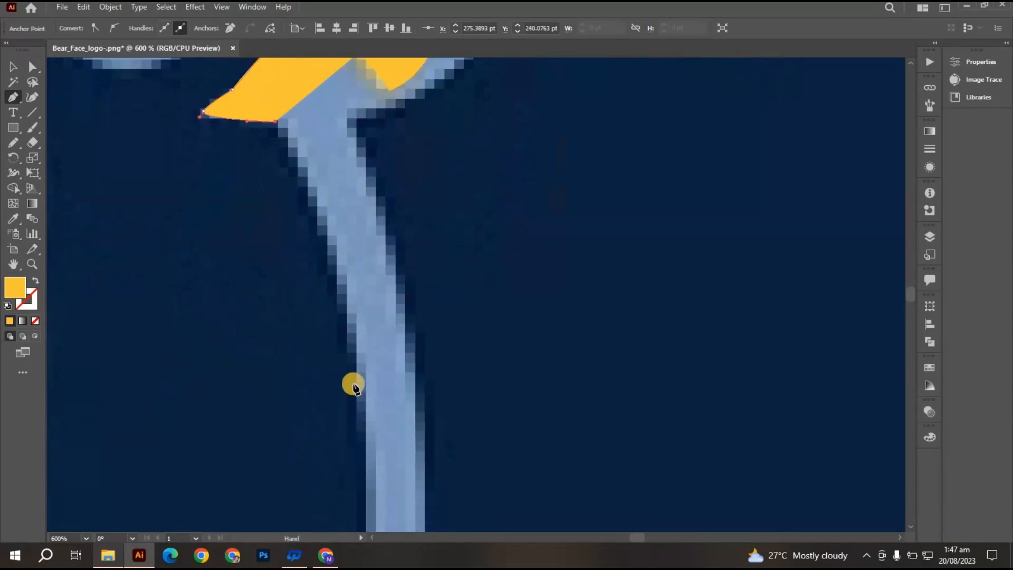
{"action": "scroll", "coordinate": [354, 385], "scroll_direction": "down", "scroll_amount": 2}
{"action": "scroll", "coordinate": [339, 237], "scroll_direction": "down", "scroll_amount": 5}
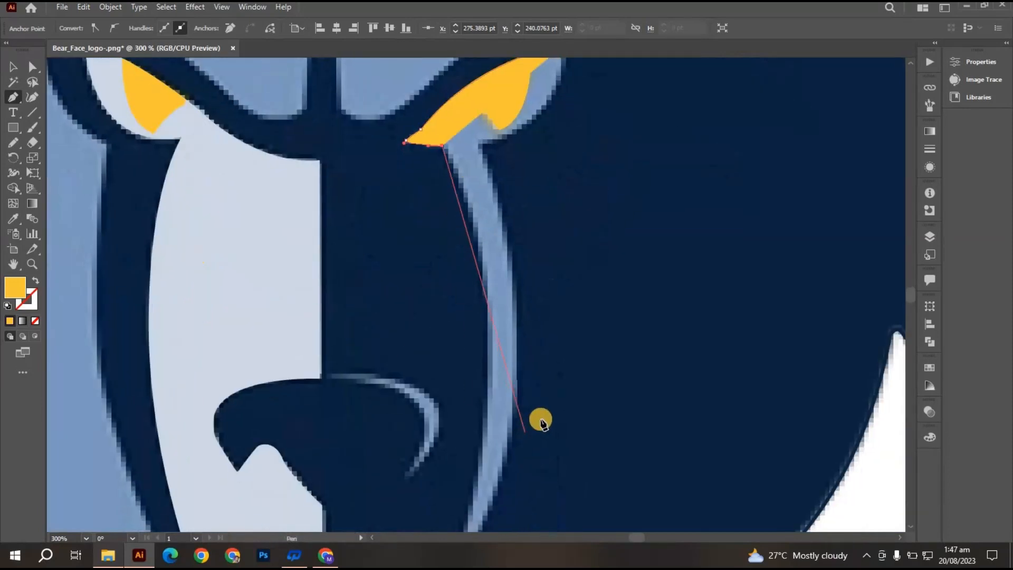
{"action": "left_click_drag", "start_coordinate": [485, 395], "coordinate": [462, 497]}
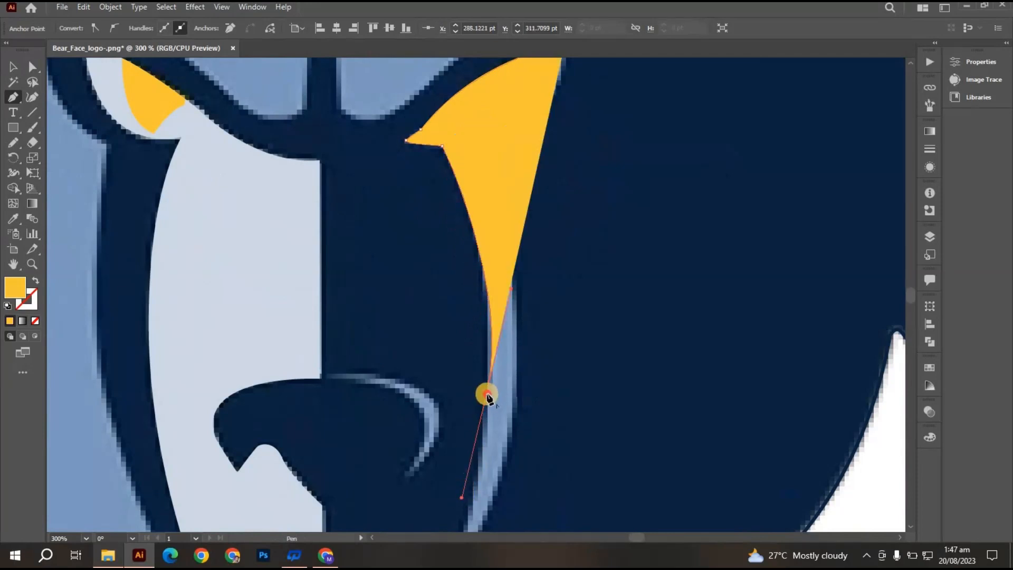
Carry the path to the streak's lower tip and curve it back up the outer side, ending in a corner point.
{"action": "scroll", "coordinate": [508, 280], "scroll_direction": "down", "scroll_amount": 5}
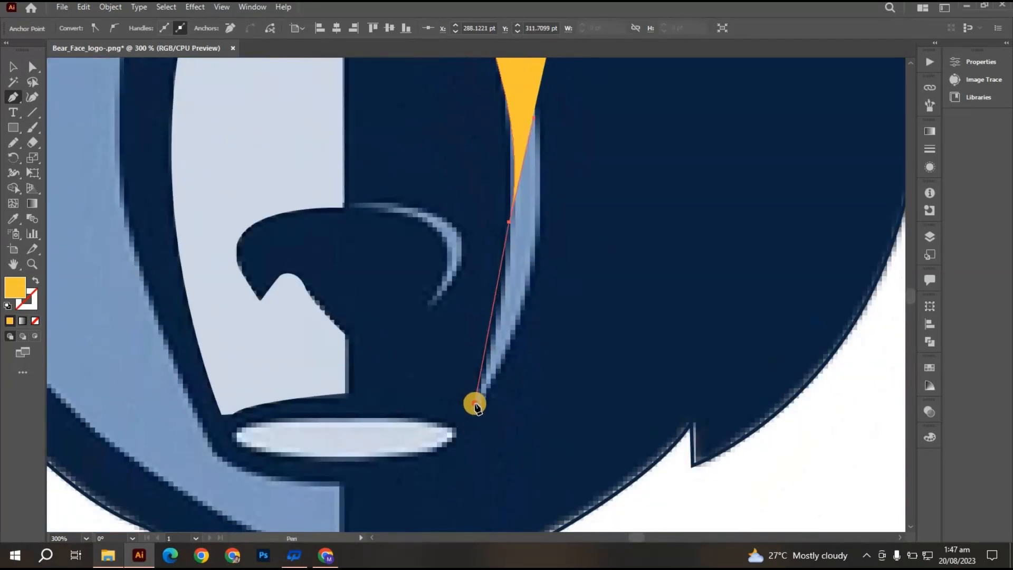
{"action": "left_click", "coordinate": [451, 459]}
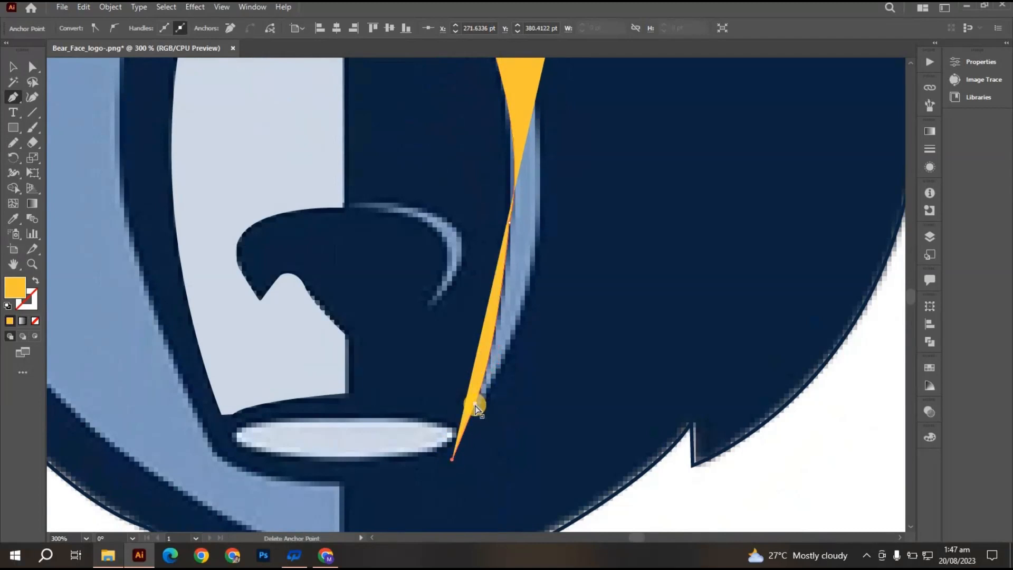
{"action": "key", "text": "ctrl+z"}
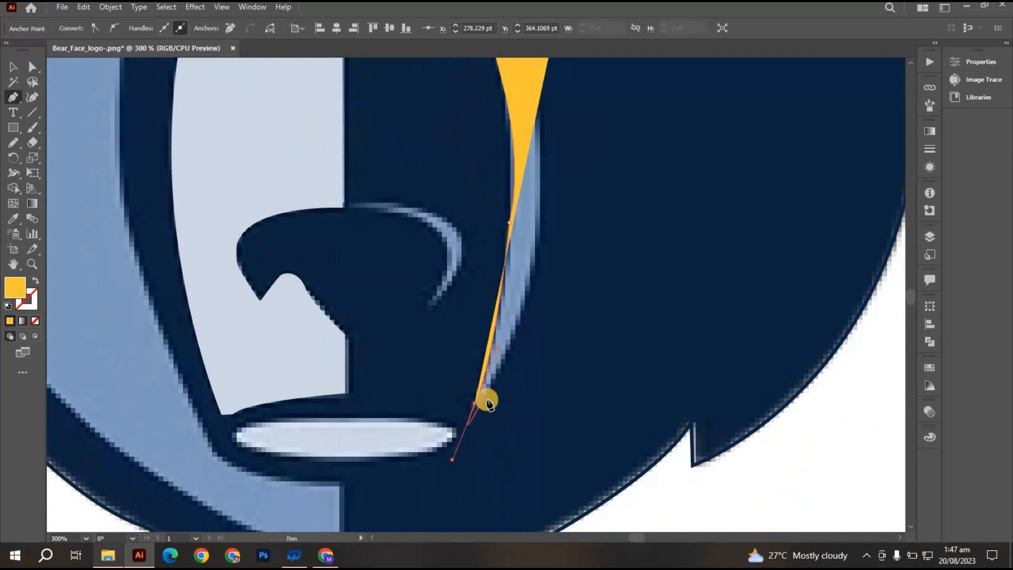
{"action": "left_click", "coordinate": [476, 405]}
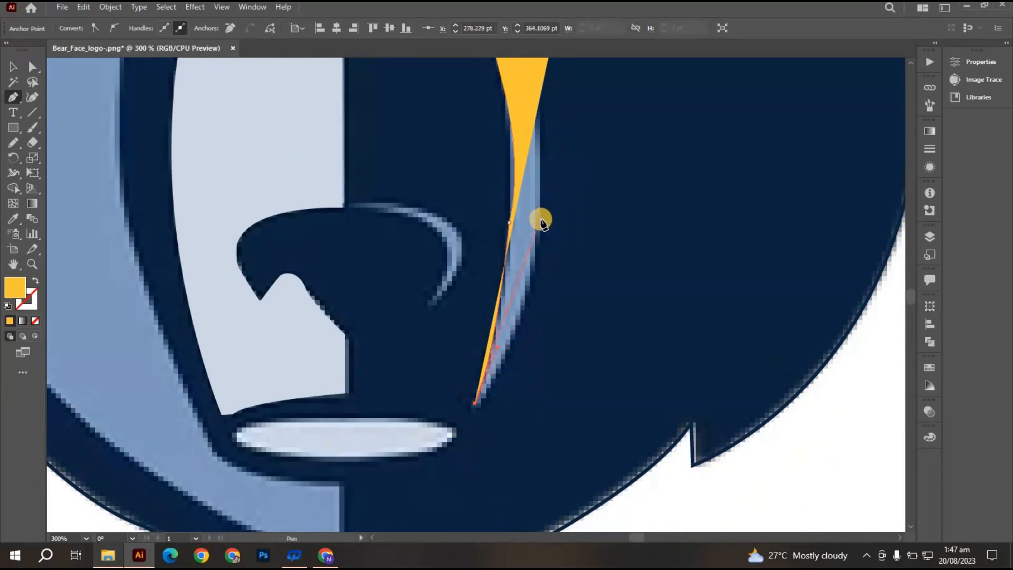
{"action": "left_click_drag", "start_coordinate": [540, 219], "coordinate": [549, 93]}
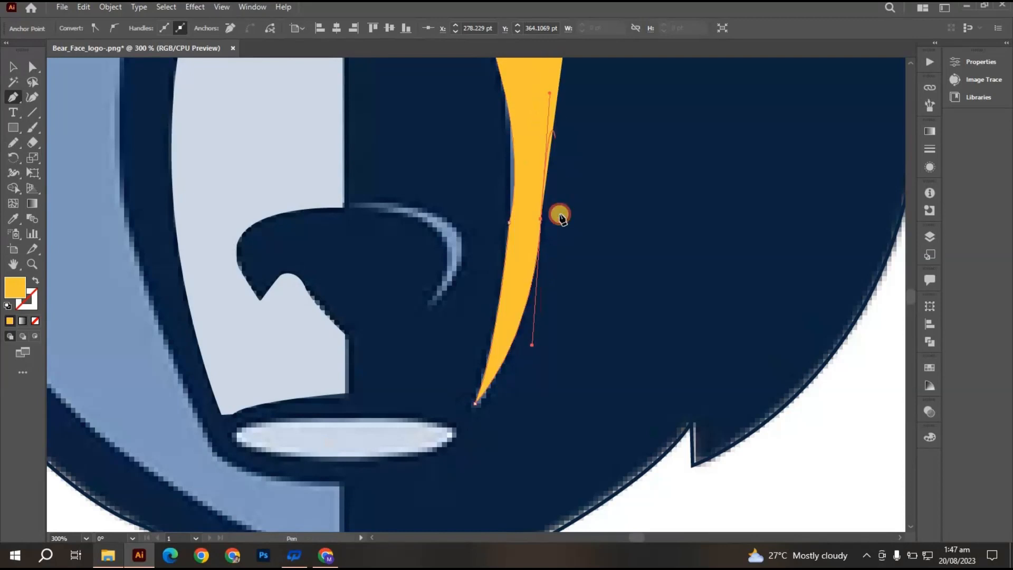
{"action": "left_click", "coordinate": [541, 218]}
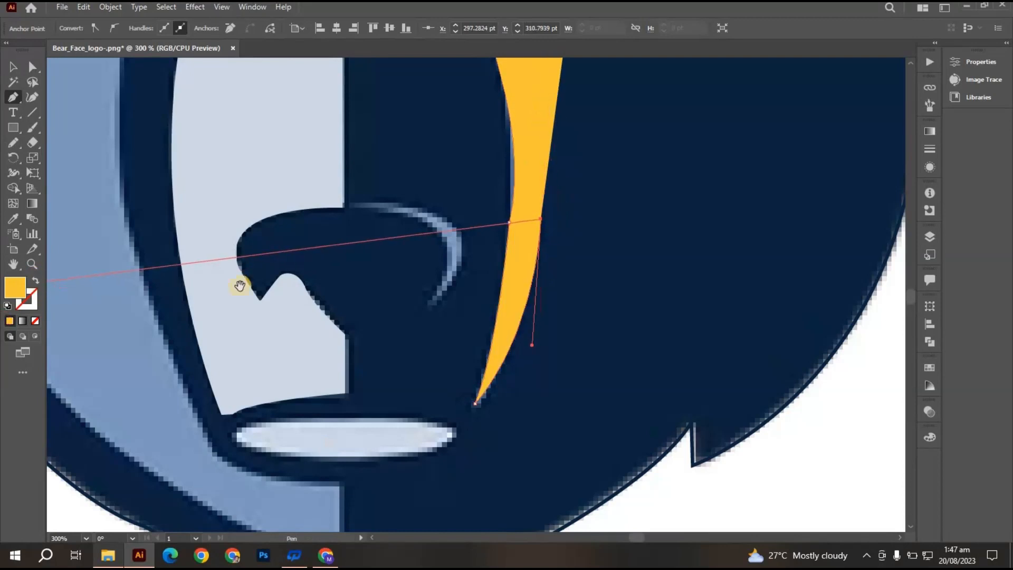
Swap the fill and stroke, trace the streak's outer side up to the eye and close the path at the outer corner.
{"action": "key", "text": "shift+x"}
{"action": "scroll", "coordinate": [480, 430], "scroll_direction": "up", "scroll_amount": 6}
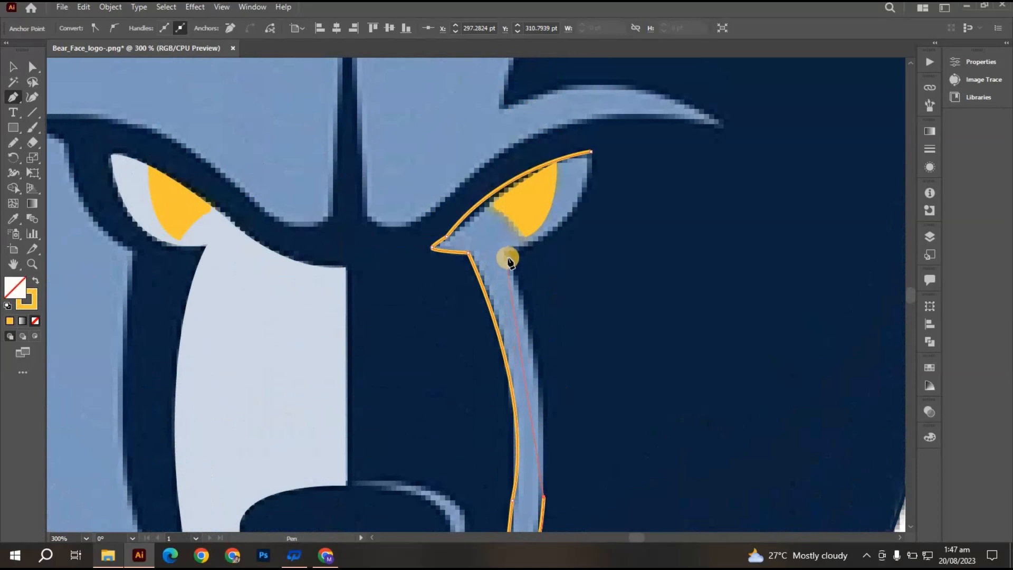
{"action": "left_click_drag", "start_coordinate": [511, 260], "coordinate": [466, 185]}
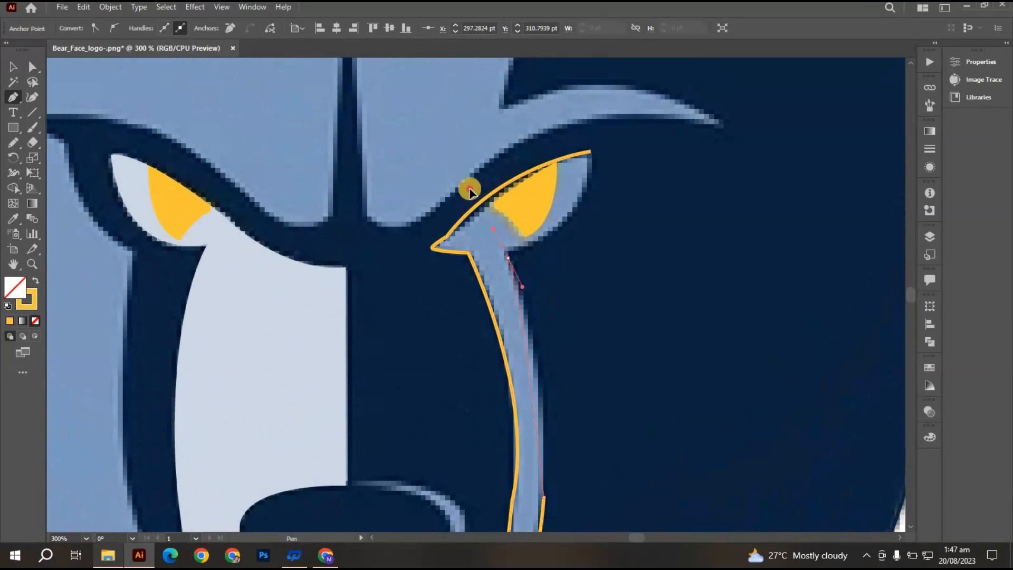
{"action": "left_click", "coordinate": [508, 257]}
{"action": "left_click_drag", "start_coordinate": [513, 248], "coordinate": [520, 249]}
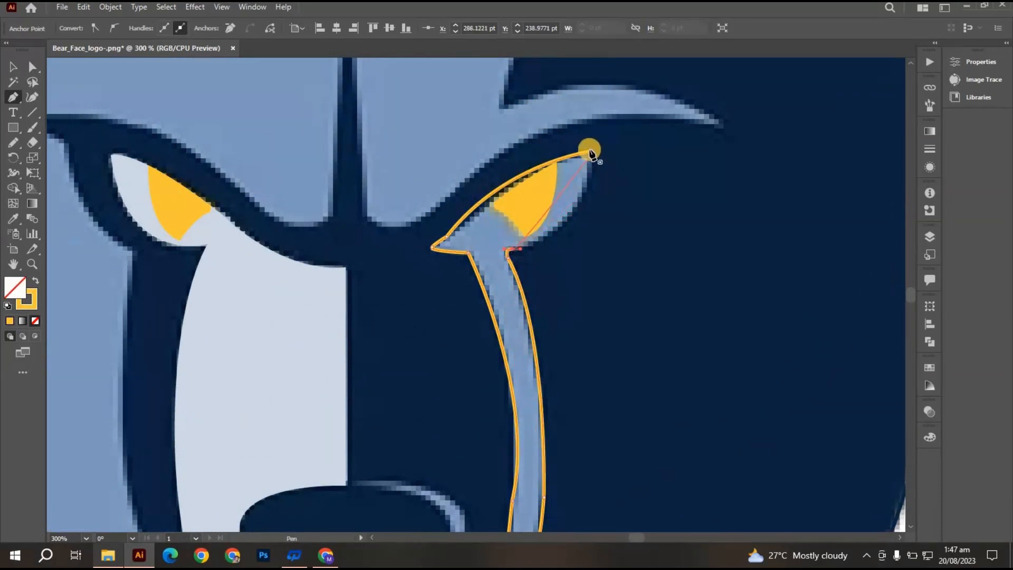
{"action": "left_click_drag", "start_coordinate": [593, 154], "coordinate": [593, 180]}
{"action": "key", "text": "ctrl+z"}
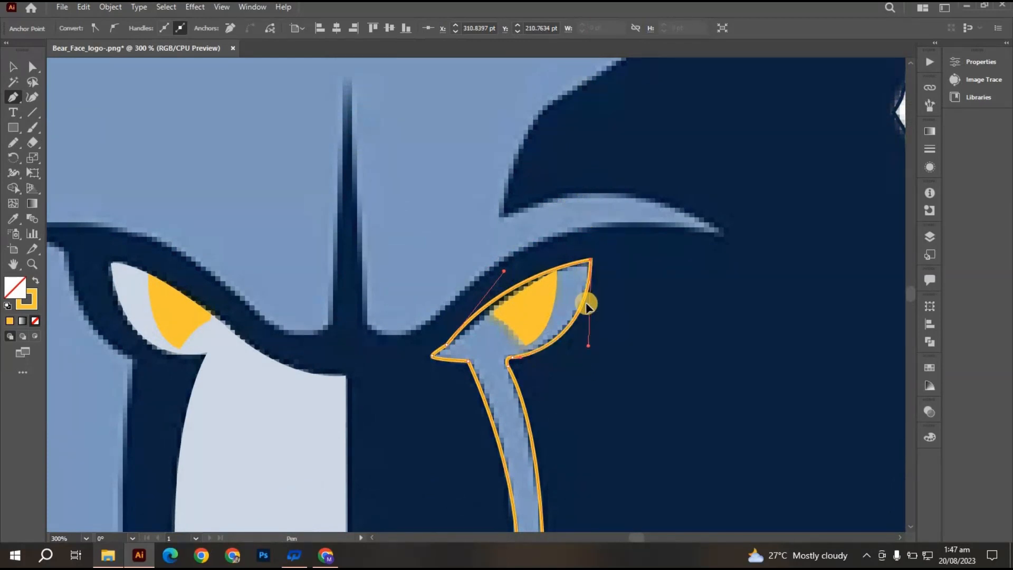
Fill the eye-and-streak shape with the reference blue using the Eyedropper and send it to the back.
{"action": "key", "text": "i"}
{"action": "left_click", "coordinate": [482, 343]}
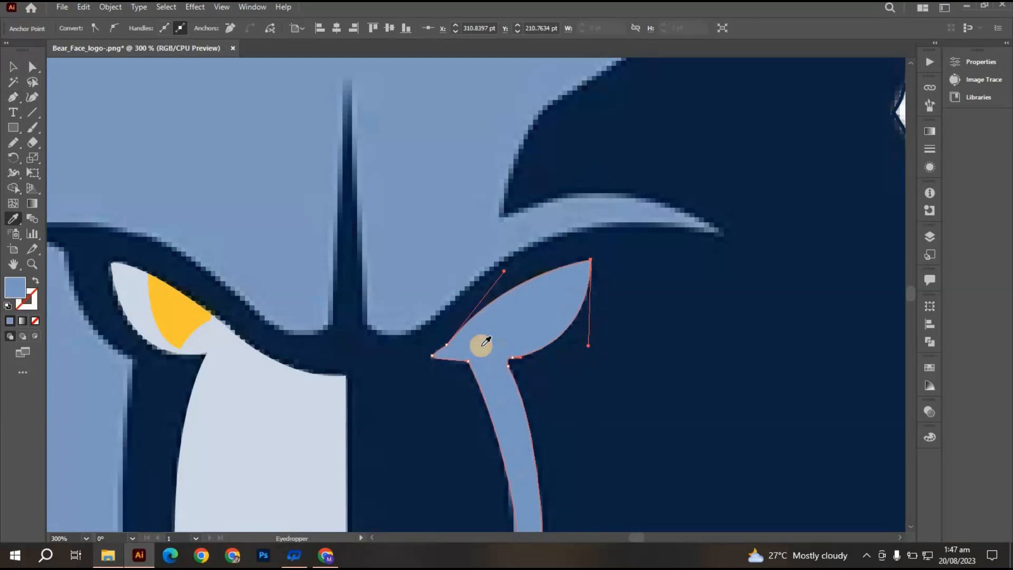
{"action": "key", "text": "v"}
{"action": "right_click", "coordinate": [481, 346]}
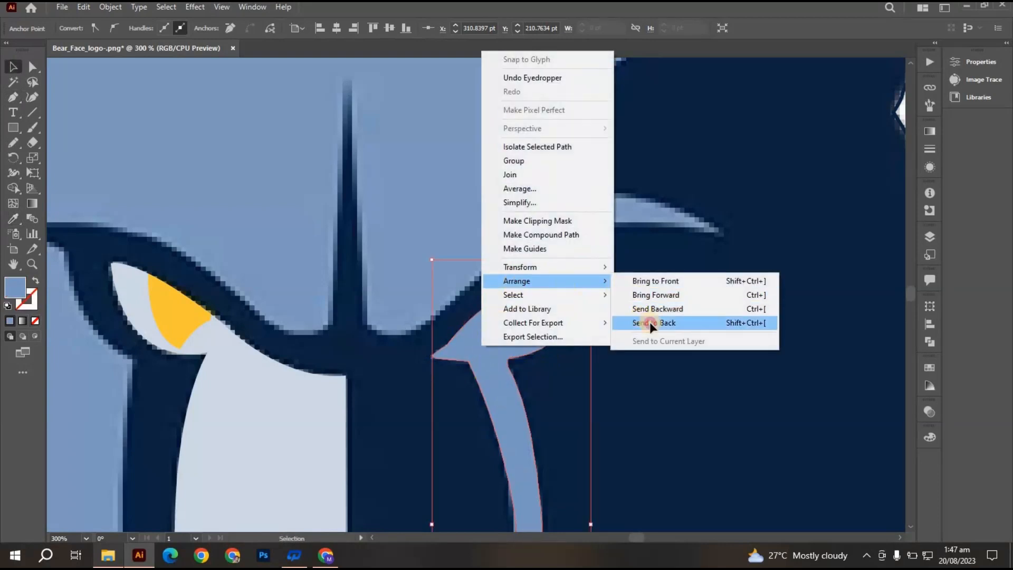
{"action": "left_click", "coordinate": [650, 321]}
{"action": "left_click_drag", "start_coordinate": [602, 307], "coordinate": [635, 325]}
Extend the right iris's two upper corner points beyond the eye's upper edge with the Direct Selection tool.
{"action": "left_click_drag", "start_coordinate": [488, 245], "coordinate": [639, 397]}
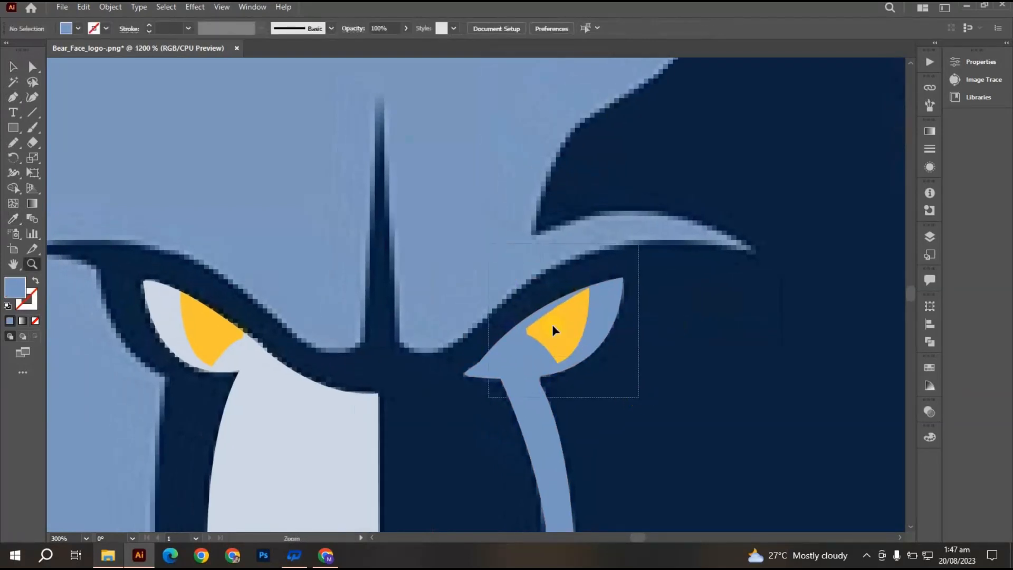
{"action": "left_click_drag", "start_coordinate": [336, 247], "coordinate": [565, 419]}
{"action": "left_click", "coordinate": [387, 390]}
{"action": "key", "text": "a"}
{"action": "left_click", "coordinate": [338, 372]}
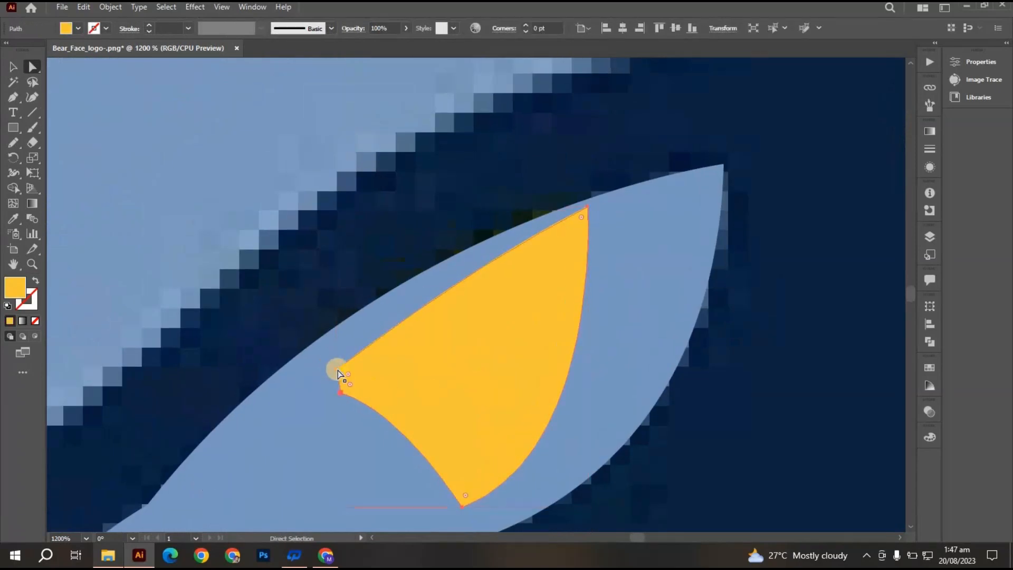
{"action": "left_click_drag", "start_coordinate": [338, 373], "coordinate": [299, 319]}
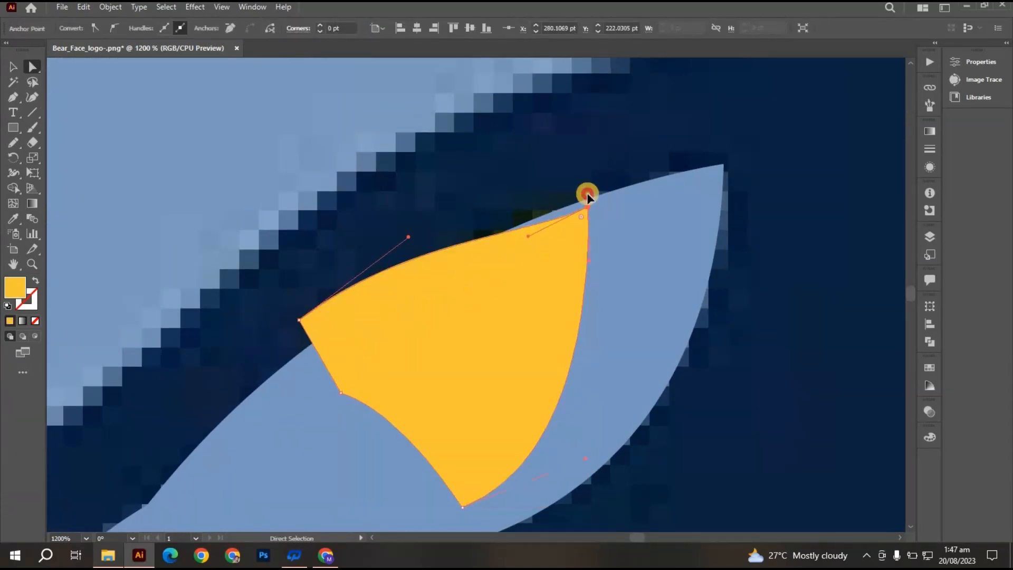
{"action": "left_click_drag", "start_coordinate": [587, 194], "coordinate": [588, 195]}
Select the right iris with the blue eye shape, remove the sliver above the eye with the Shape Builder tool and deselect.
{"action": "left_click", "coordinate": [681, 357]}
{"action": "key", "text": "v"}
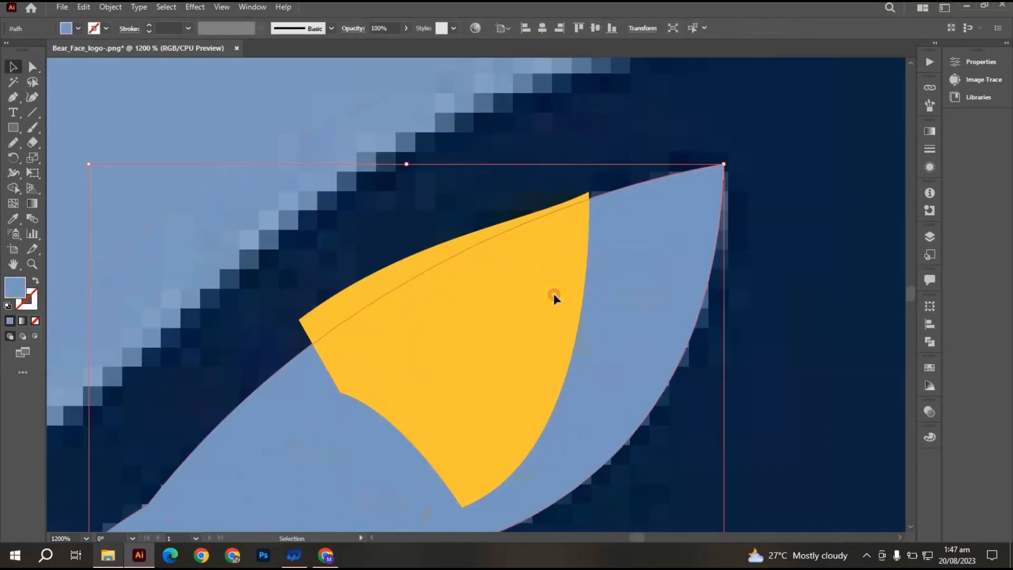
{"action": "left_click_drag", "start_coordinate": [554, 294], "coordinate": [466, 253]}
{"action": "key", "text": "shift+n"}
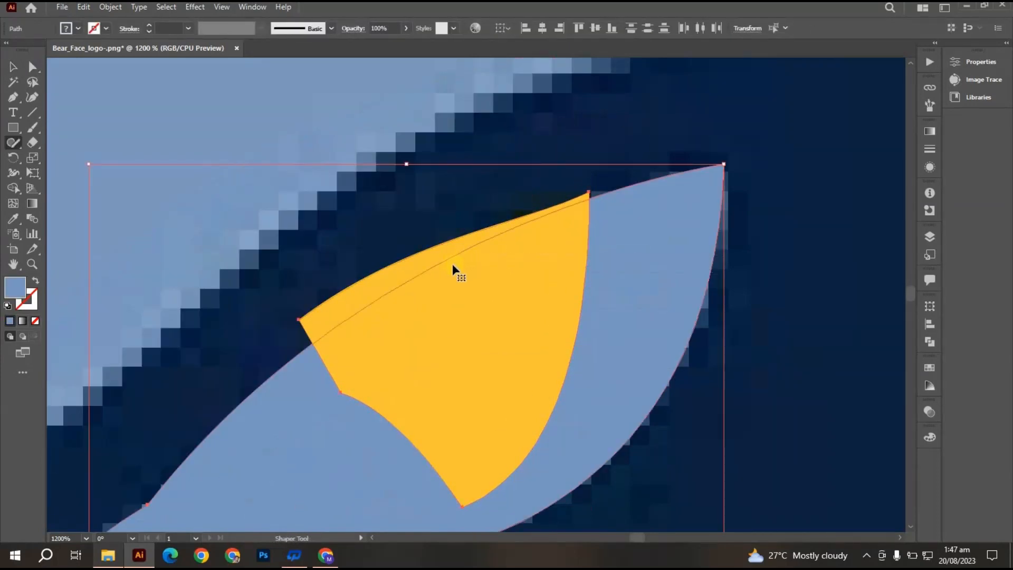
{"action": "key", "text": "v"}
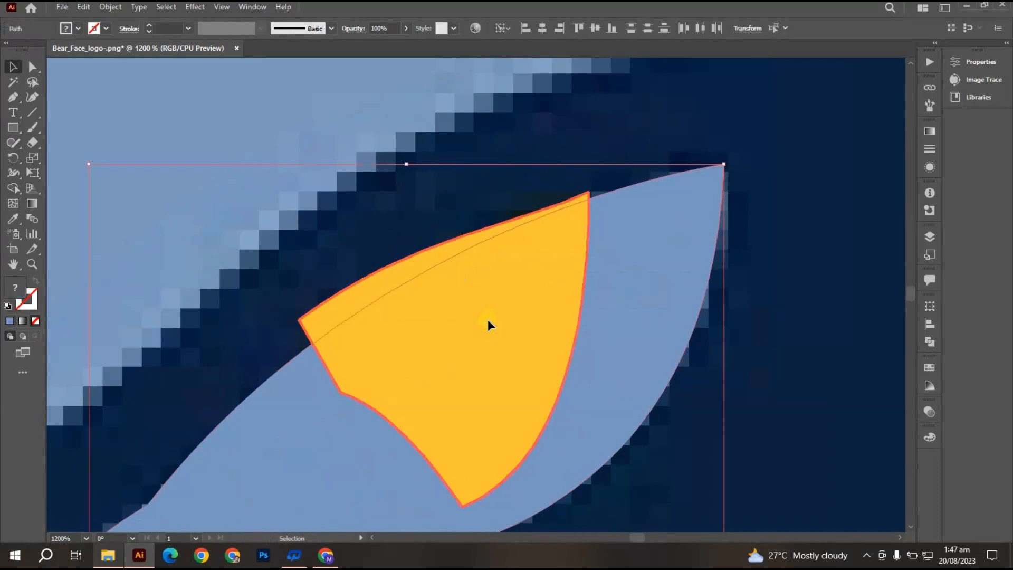
{"action": "key", "text": "shift+m"}
{"action": "left_click", "coordinate": [369, 289], "text": "alt"}
{"action": "key", "text": "v"}
{"action": "left_click", "coordinate": [361, 247]}
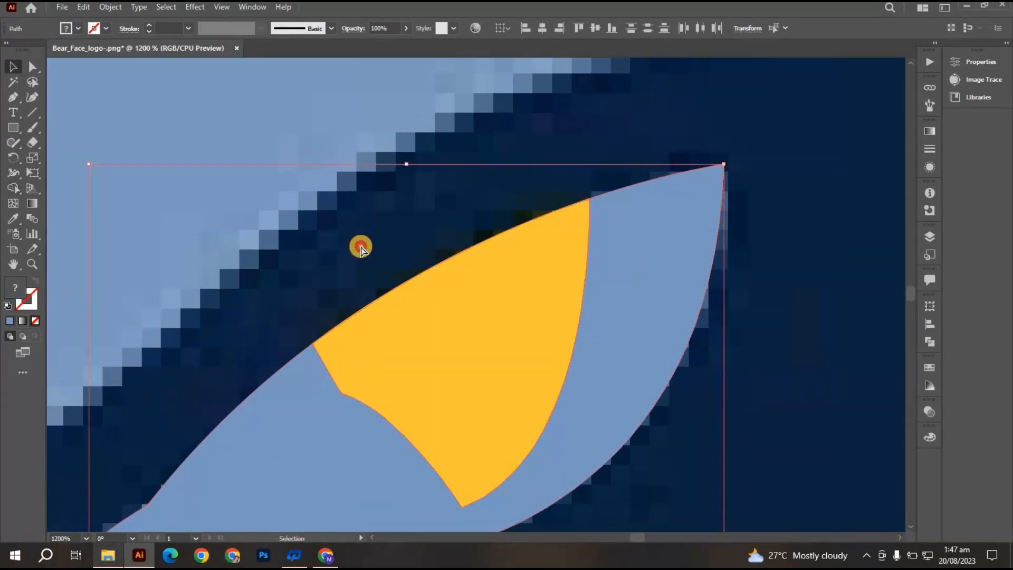
Start a Pen tool path at the right tip of the left ear's dark marking, tracing its lower edge and lowest prong.
{"action": "key", "text": "ctrl+minus"}
{"action": "key", "text": "ctrl+minus"}
{"action": "key", "text": "ctrl+minus"}
{"action": "key", "text": "ctrl+minus"}
{"action": "key", "text": "ctrl+minus"}
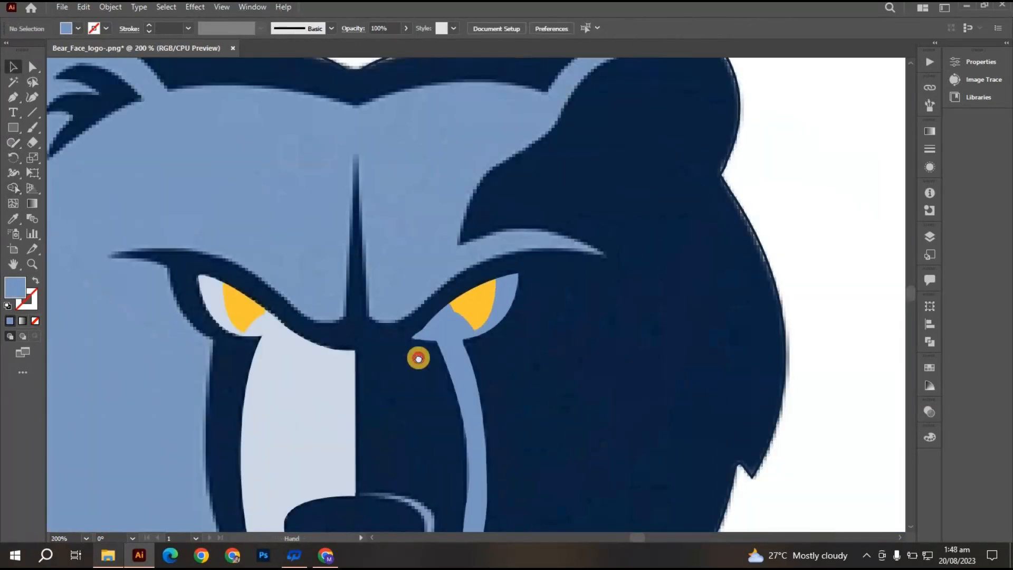
{"action": "left_click_drag", "start_coordinate": [361, 247], "coordinate": [418, 358]}
{"action": "key", "text": "ctrl+plus"}
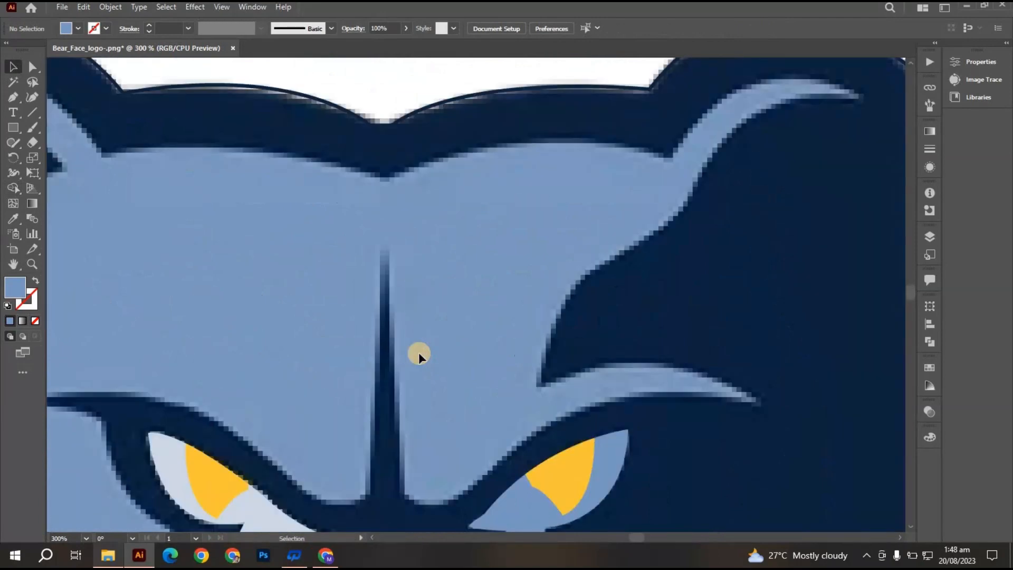
{"action": "key", "text": "p"}
{"action": "left_click_drag", "start_coordinate": [380, 308], "coordinate": [723, 430]}
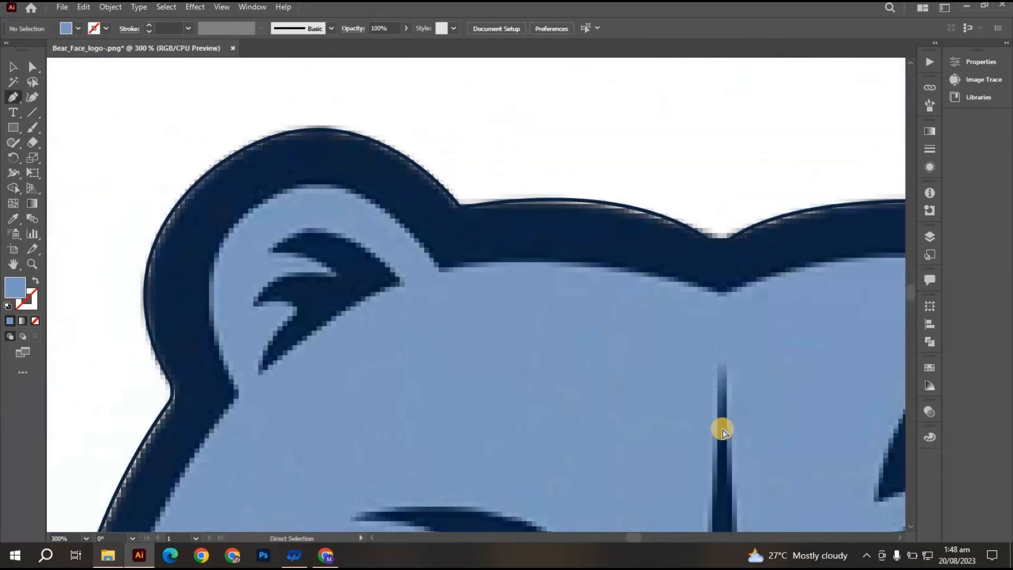
{"action": "key", "text": "ctrl+plus"}
{"action": "key", "text": "ctrl+plus"}
{"action": "scroll", "coordinate": [678, 309], "scroll_direction": "left", "scroll_amount": 5}
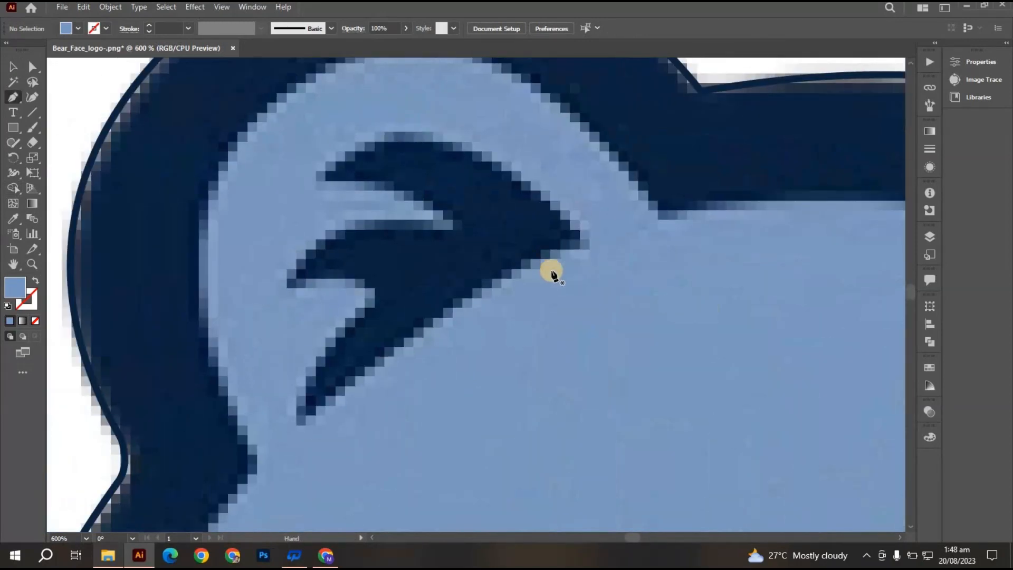
{"action": "left_click", "coordinate": [580, 239]}
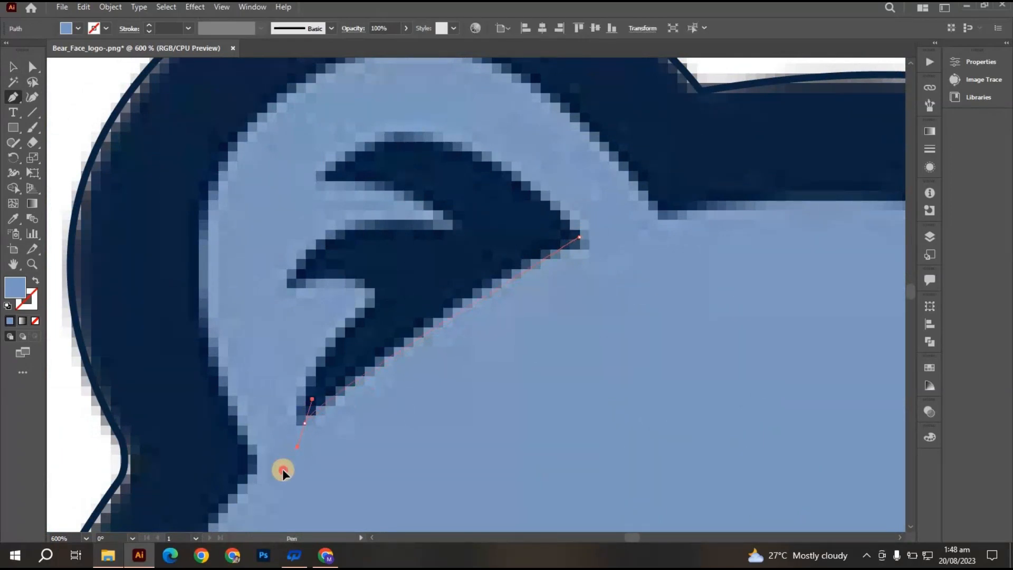
{"action": "left_click_drag", "start_coordinate": [241, 510], "coordinate": [304, 427]}
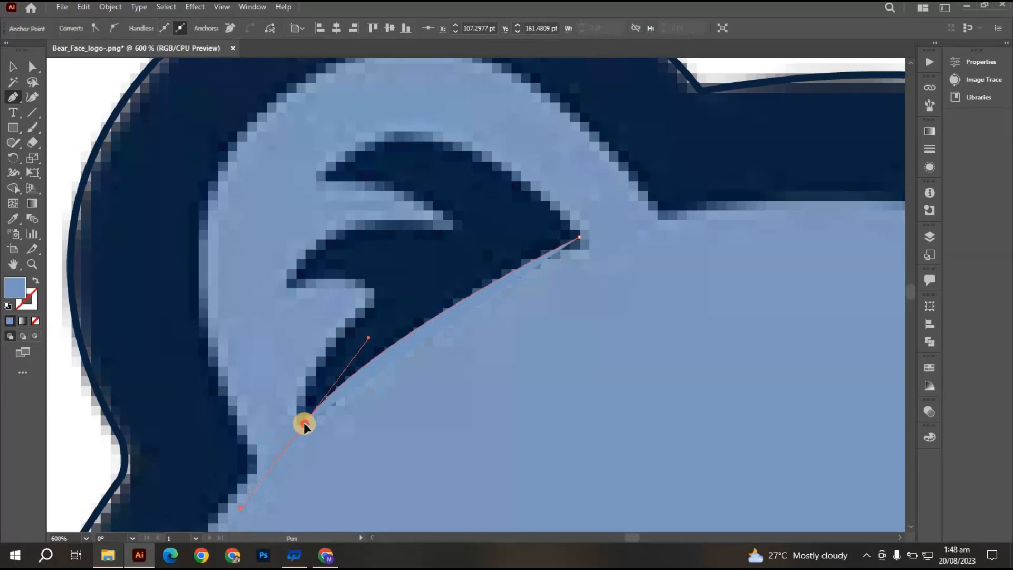
{"action": "left_click_drag", "start_coordinate": [365, 310], "coordinate": [441, 255]}
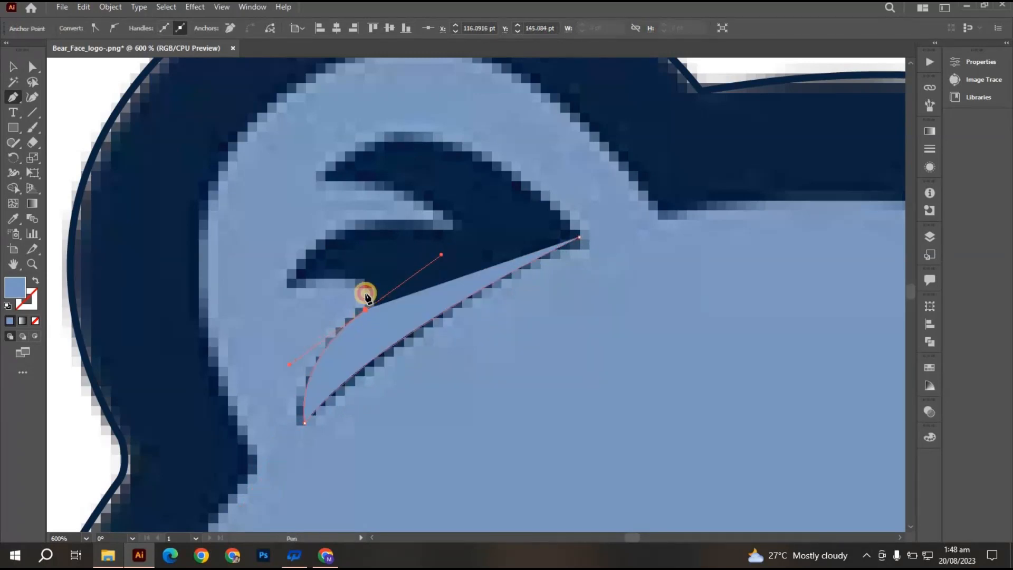
Continue the ear marking's path around the lower notch and the middle prong to the upper notch.
{"action": "left_click_drag", "start_coordinate": [356, 281], "coordinate": [339, 248]}
{"action": "key", "text": "ctrl+z"}
{"action": "key", "text": "ctrl+z"}
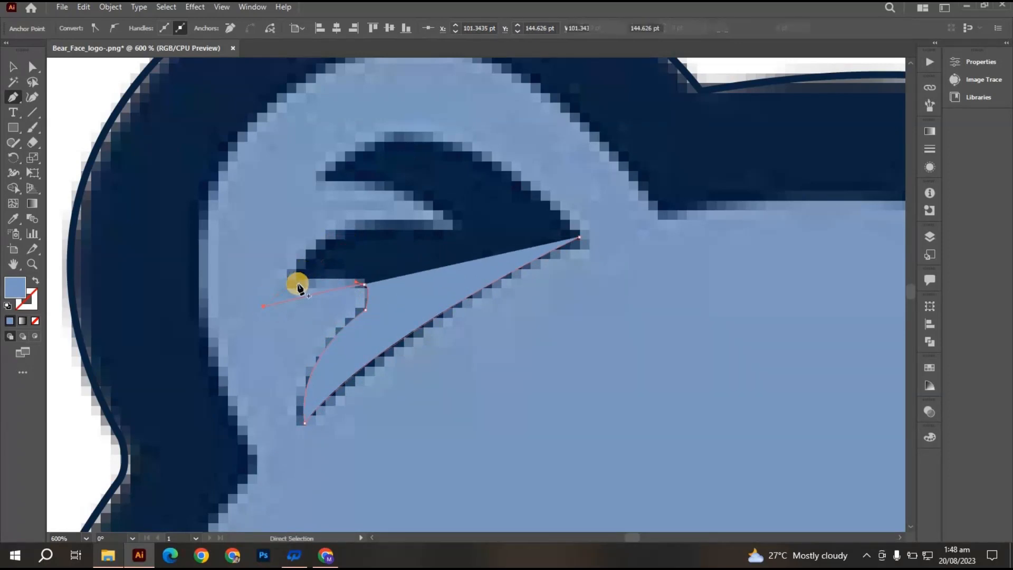
{"action": "left_click_drag", "start_coordinate": [293, 286], "coordinate": [351, 225]}
{"action": "left_click_drag", "start_coordinate": [445, 226], "coordinate": [424, 197]}
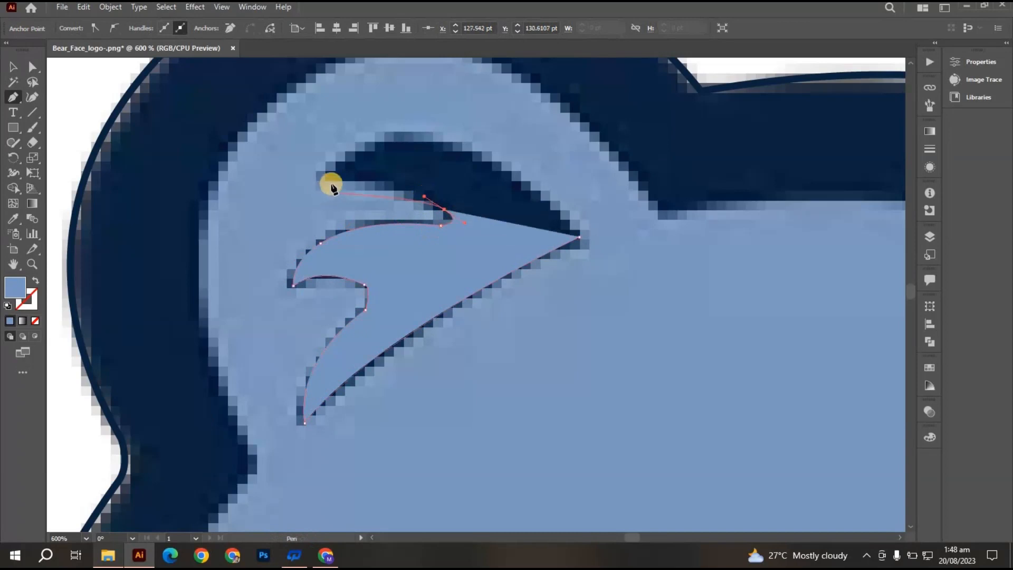
Trace the ear marking's top prong and upper edge, and close the path at the right tip.
{"action": "left_click_drag", "start_coordinate": [278, 204], "coordinate": [389, 154]}
{"action": "left_click", "coordinate": [452, 141]}
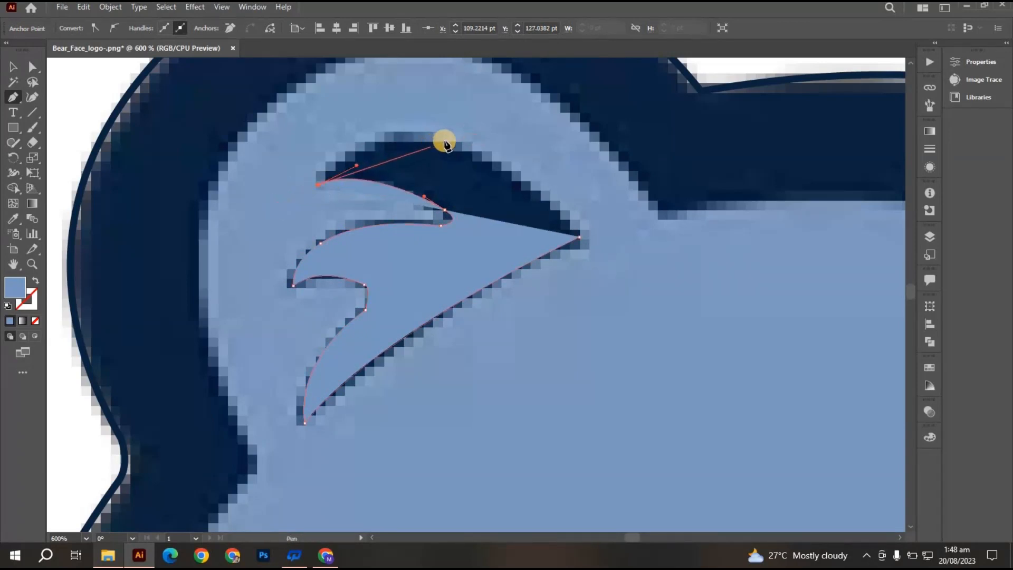
{"action": "left_click_drag", "start_coordinate": [483, 160], "coordinate": [482, 159]}
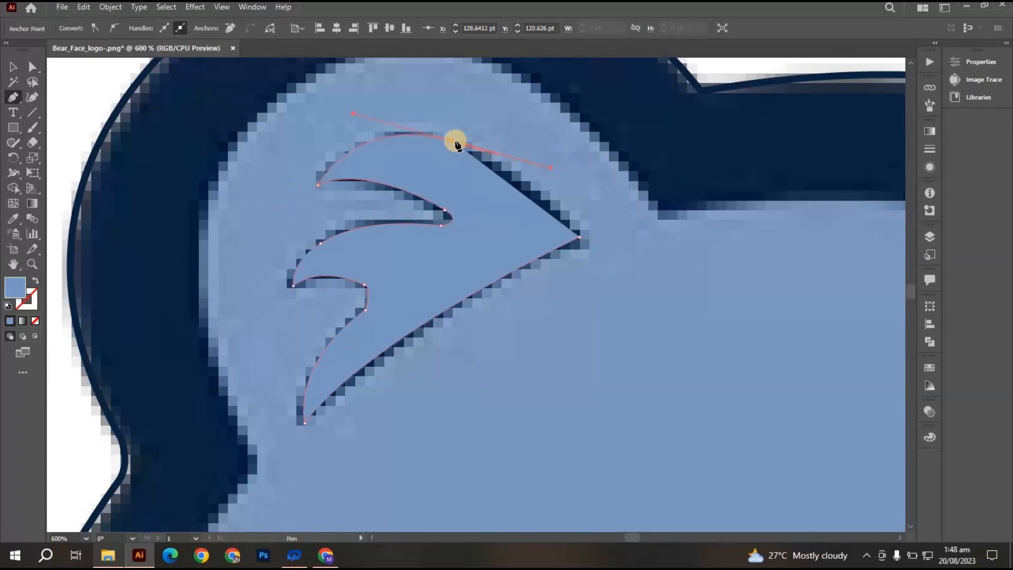
{"action": "left_click", "coordinate": [453, 141]}
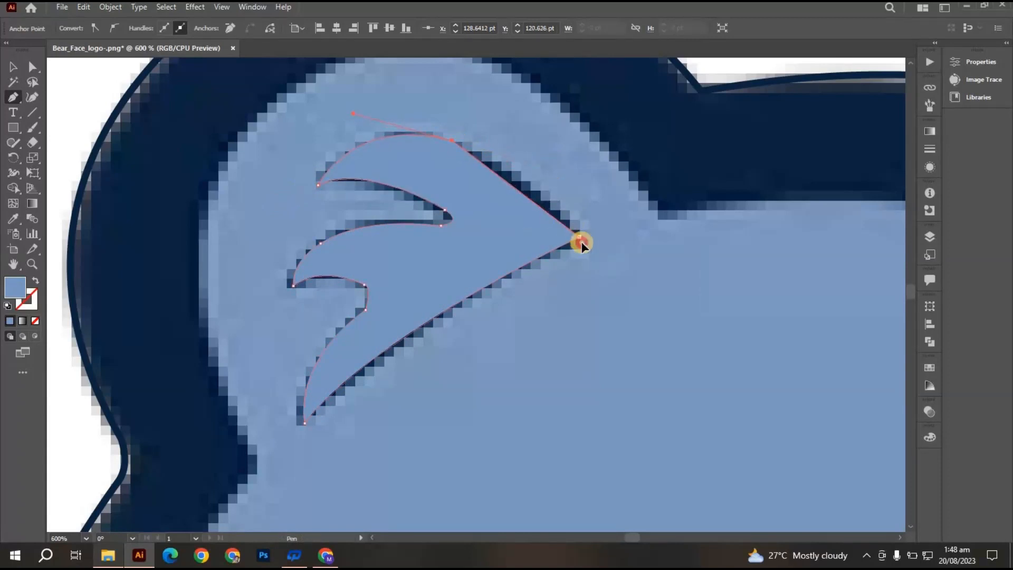
{"action": "left_click_drag", "start_coordinate": [593, 280], "coordinate": [595, 281]}
{"action": "key", "text": "v"}
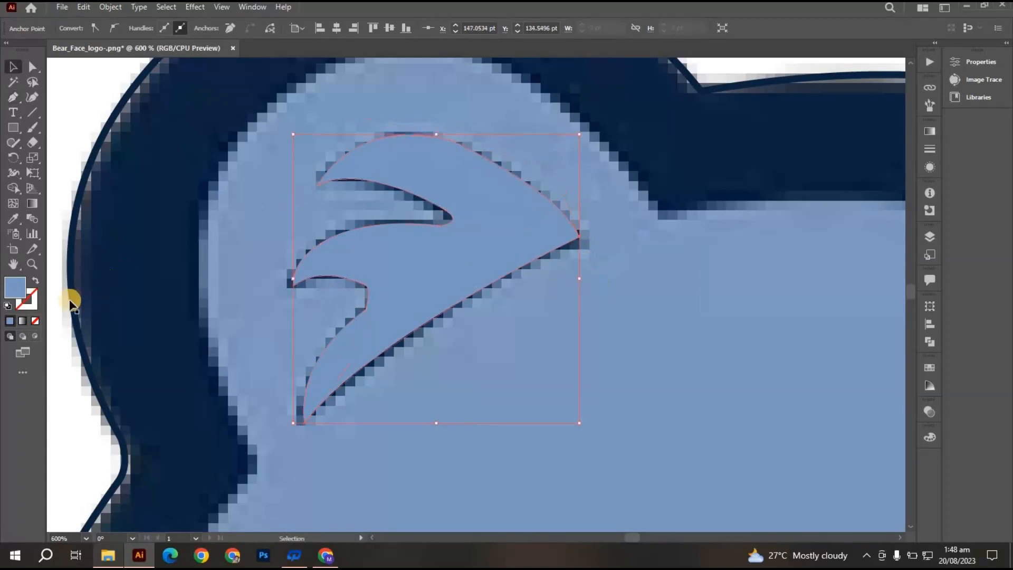
Swap the fill and stroke, fill the ear marking with the reference navy using the Eyedropper and deselect it.
{"action": "left_click", "coordinate": [37, 282]}
{"action": "key", "text": "i"}
{"action": "left_click", "coordinate": [414, 278]}
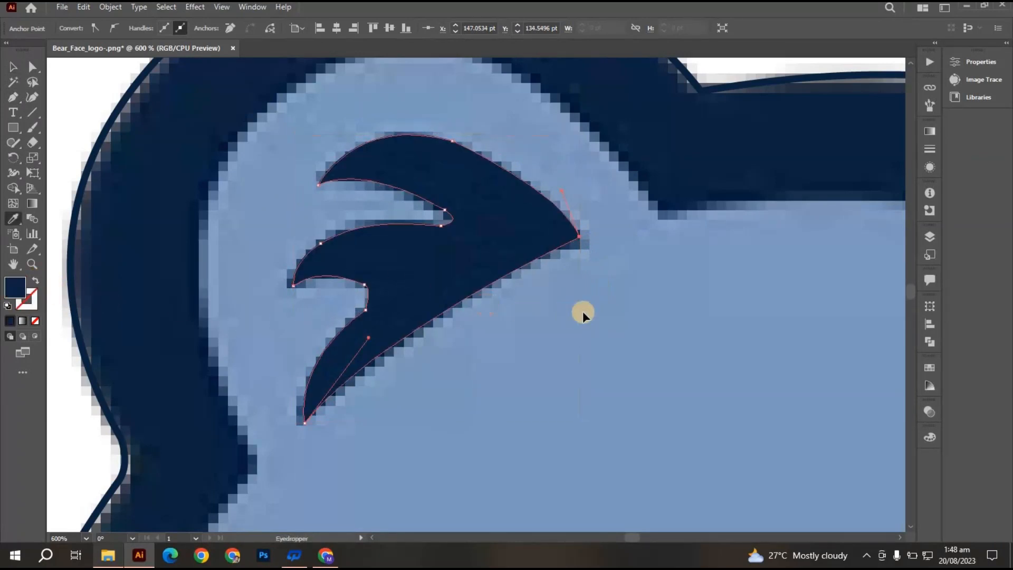
{"action": "key", "text": "v"}
{"action": "left_click", "coordinate": [699, 296]}
Start a Pen tool path at the tip of the right ear's blue highlight and trace its upper edge to the forehead corner.
{"action": "left_click_drag", "start_coordinate": [104, 331], "coordinate": [92, 332]}
{"action": "left_click_drag", "start_coordinate": [844, 248], "coordinate": [177, 166]}
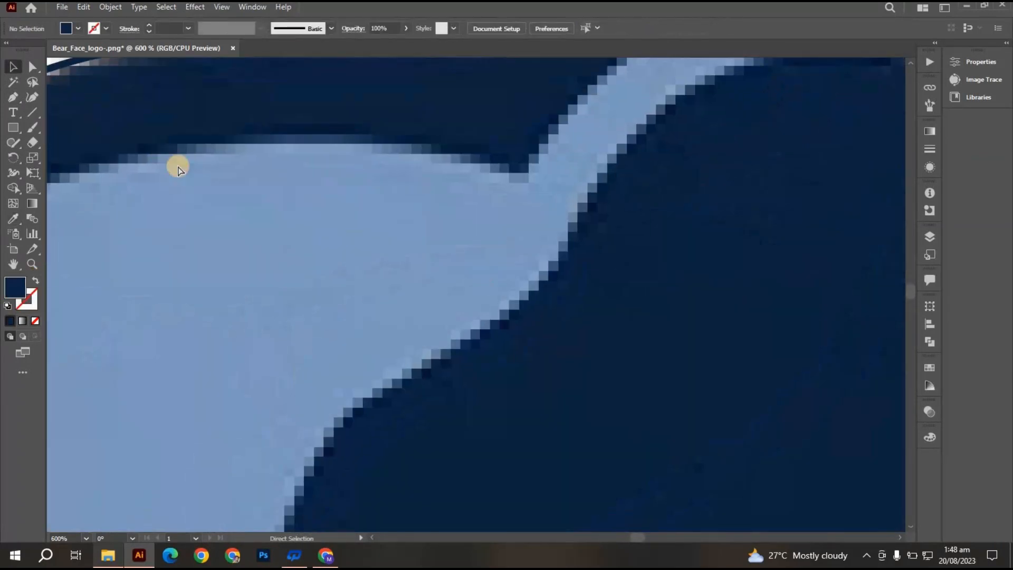
{"action": "key", "text": "ctrl+minus"}
{"action": "key", "text": "ctrl+minus"}
{"action": "key", "text": "ctrl+minus"}
{"action": "key", "text": "ctrl+minus"}
{"action": "key", "text": "ctrl+minus"}
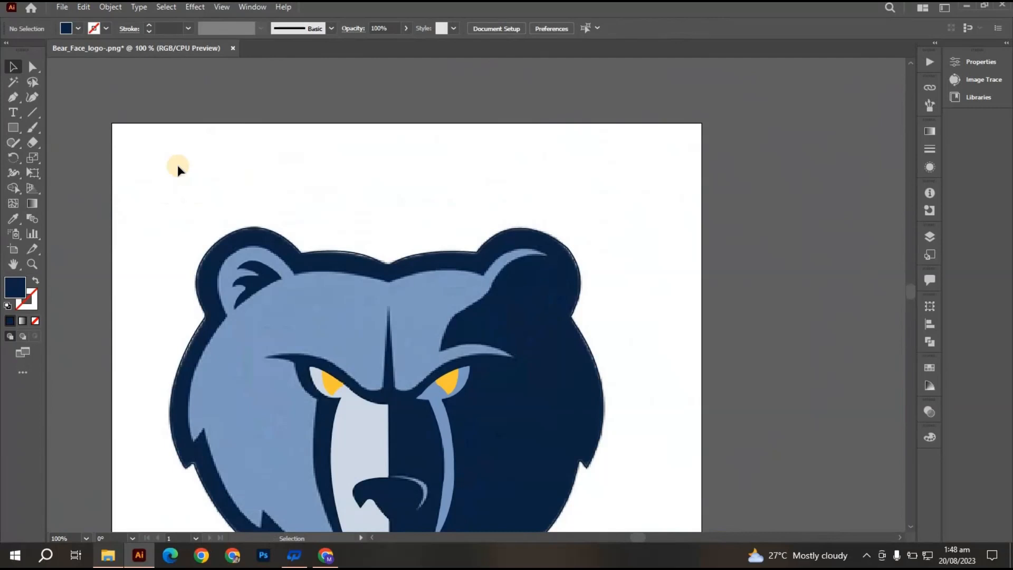
{"action": "key", "text": "ctrl+plus"}
{"action": "key", "text": "ctrl+plus"}
{"action": "key", "text": "ctrl+plus"}
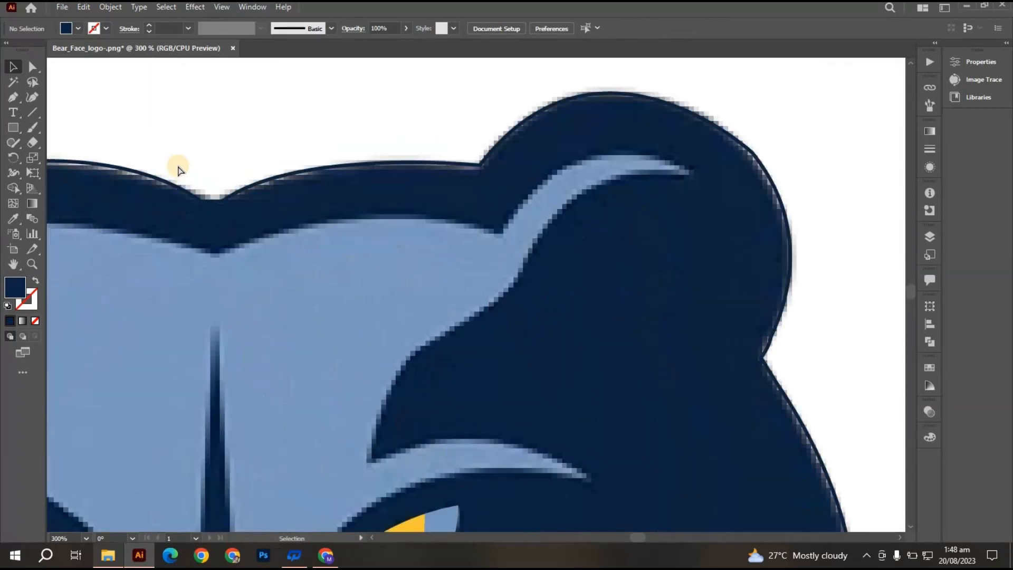
{"action": "key", "text": "ctrl+plus"}
{"action": "key", "text": "ctrl+plus"}
{"action": "key", "text": "p"}
{"action": "left_click_drag", "start_coordinate": [528, 191], "coordinate": [289, 322]}
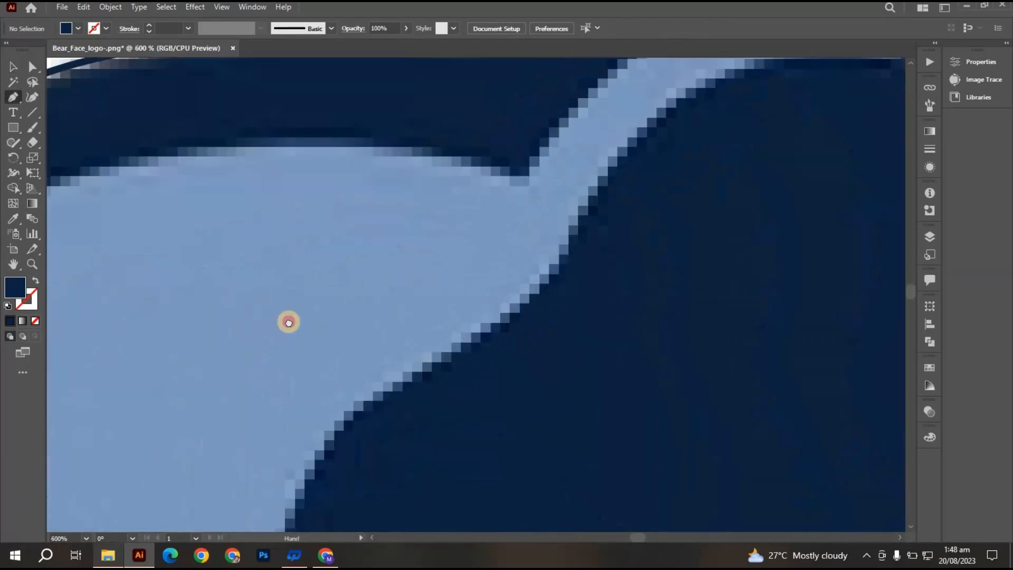
{"action": "left_click_drag", "start_coordinate": [462, 303], "coordinate": [372, 393]}
{"action": "left_click", "coordinate": [588, 265]}
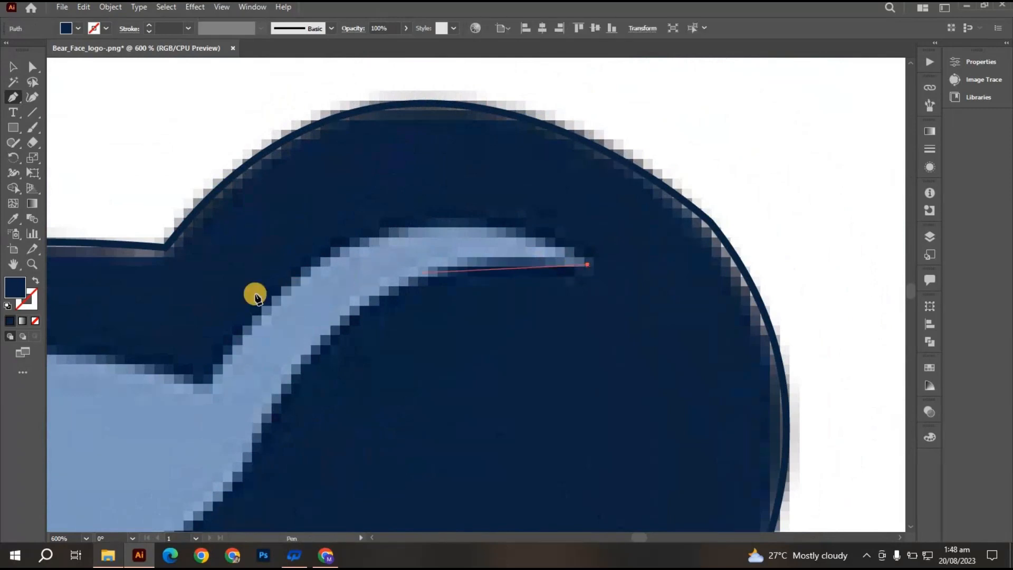
{"action": "key", "text": "ctrl+minus"}
{"action": "key", "text": "ctrl+minus"}
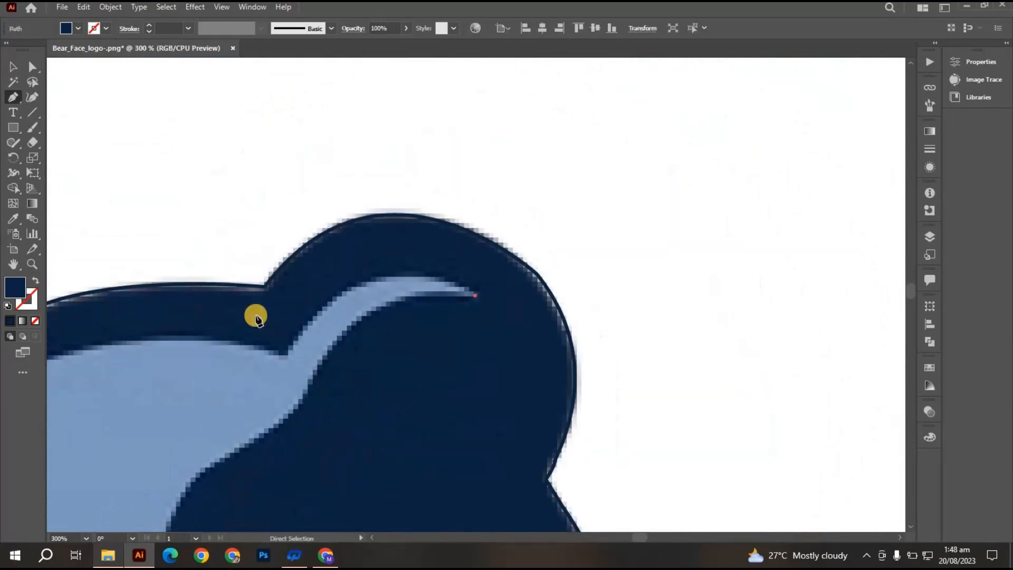
{"action": "left_click_drag", "start_coordinate": [289, 350], "coordinate": [212, 475]}
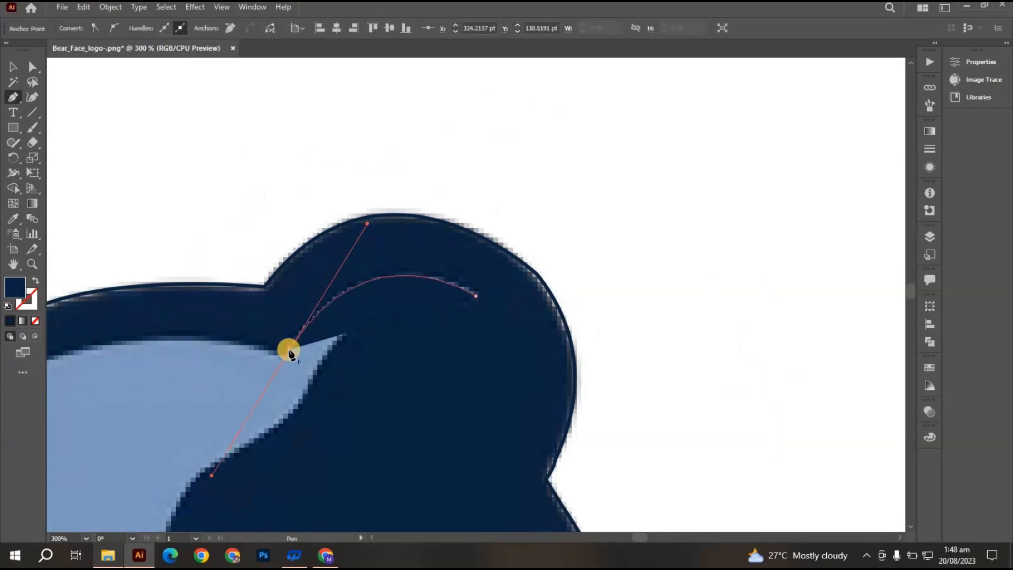
Continue the path along the right half of the forehead's upper edge and around the central dip.
{"action": "scroll", "coordinate": [343, 354], "scroll_direction": "left", "scroll_amount": 4}
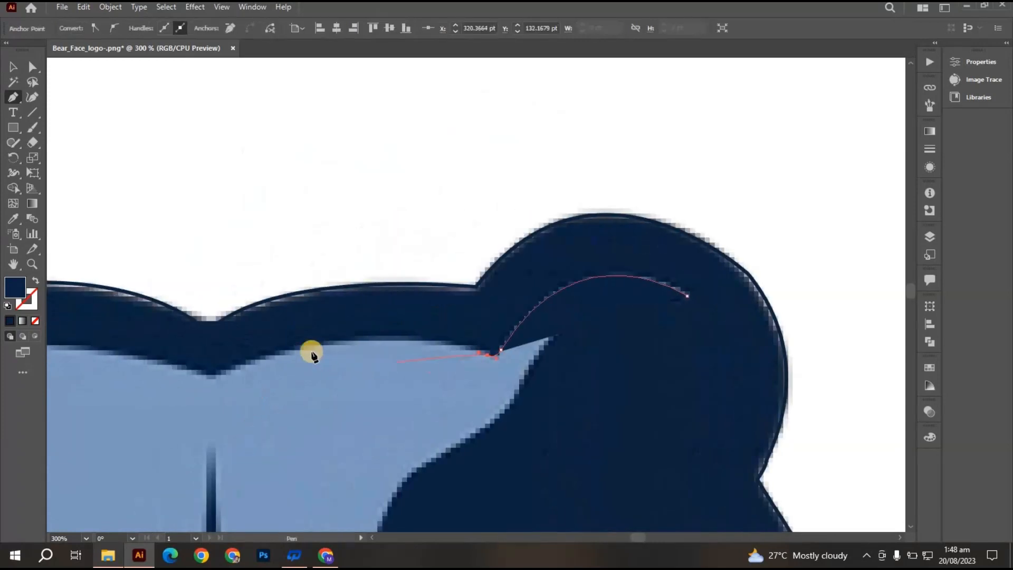
{"action": "left_click_drag", "start_coordinate": [259, 357], "coordinate": [136, 403]}
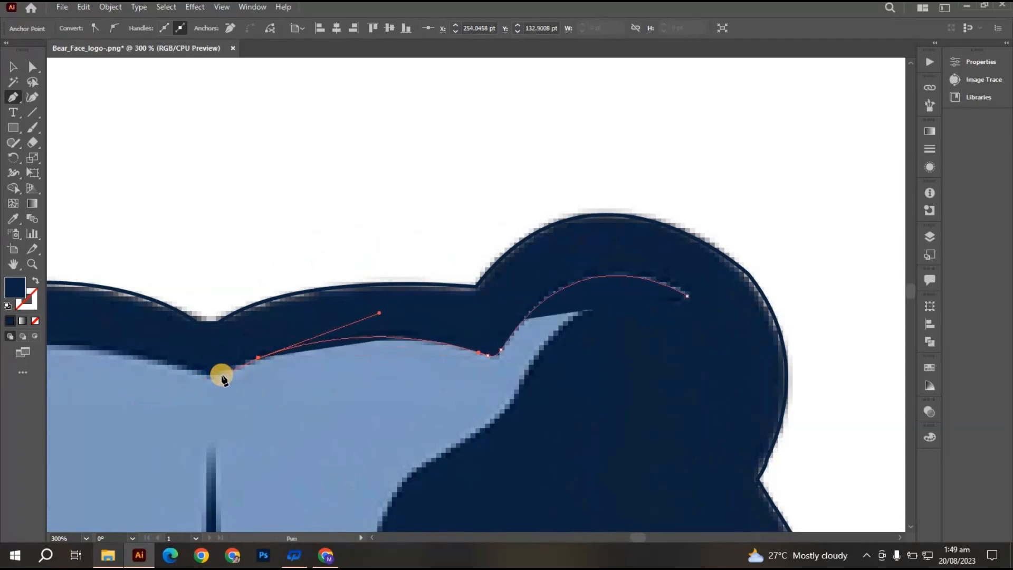
{"action": "mouse_move", "coordinate": [220, 375]}
{"action": "left_mouse_down"}
{"action": "mouse_move", "coordinate": [213, 379]}
{"action": "mouse_move", "coordinate": [222, 375]}
{"action": "left_mouse_up"}
{"action": "left_click_drag", "start_coordinate": [306, 395], "coordinate": [448, 415]}
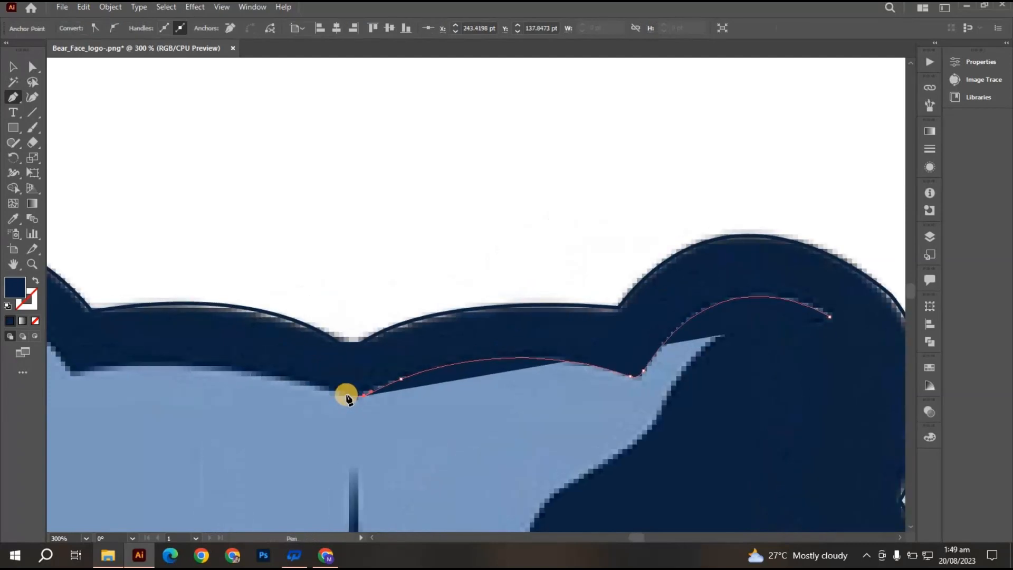
{"action": "left_click_drag", "start_coordinate": [338, 392], "coordinate": [589, 401]}
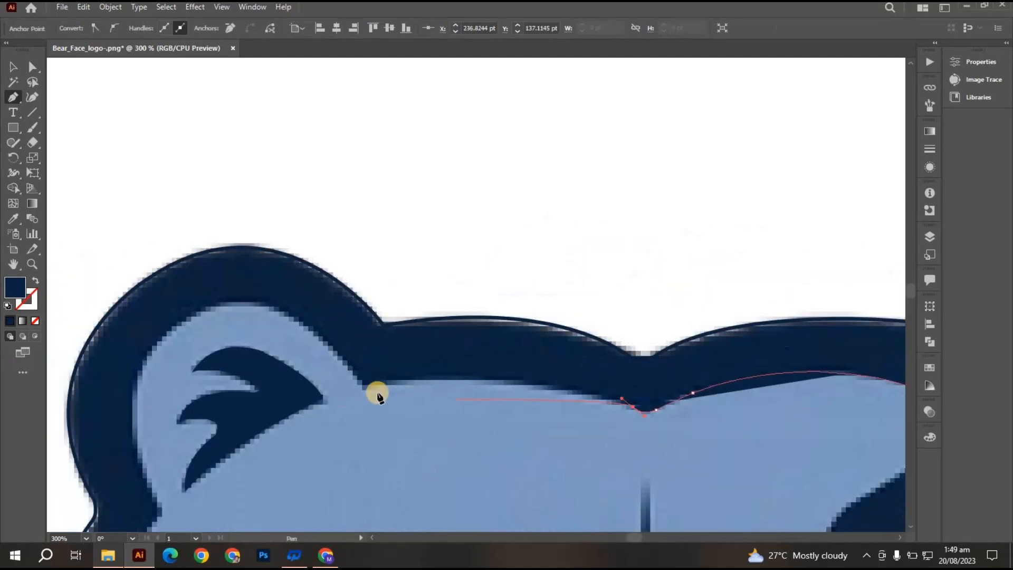
Trace the left half of the forehead's upper edge and round the corner where it meets the left ear.
{"action": "left_click_drag", "start_coordinate": [372, 389], "coordinate": [346, 398]}
{"action": "left_click_drag", "start_coordinate": [278, 416], "coordinate": [278, 413]}
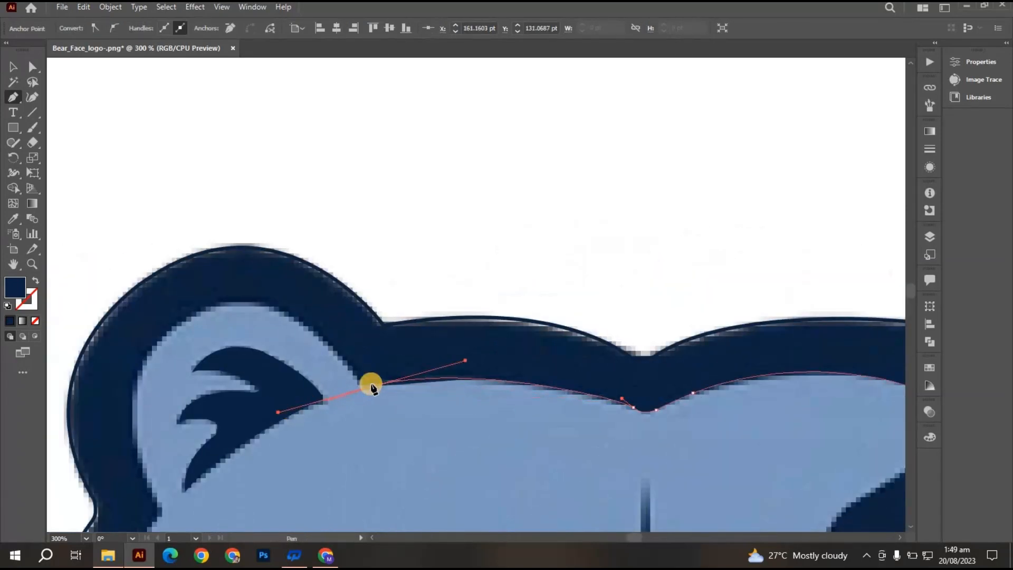
{"action": "left_click", "coordinate": [367, 387]}
{"action": "key", "text": "ctrl+z"}
{"action": "left_click", "coordinate": [372, 387]}
{"action": "left_click_drag", "start_coordinate": [360, 381], "coordinate": [356, 373]}
Trace the left ear's inner blue outline over its top and down to the lower corner at the face.
{"action": "left_click_drag", "start_coordinate": [206, 297], "coordinate": [359, 335]}
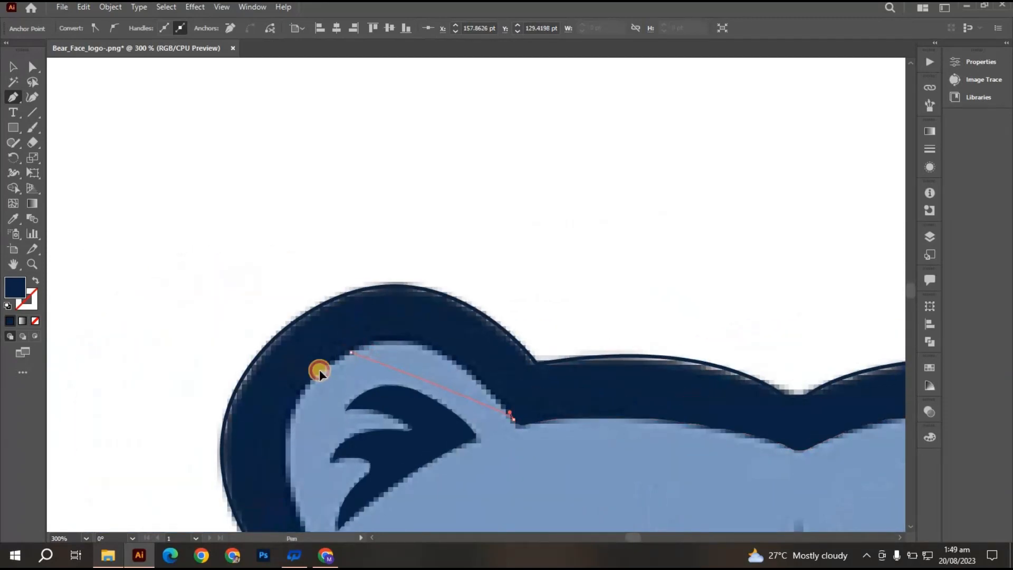
{"action": "left_click_drag", "start_coordinate": [319, 370], "coordinate": [269, 396]}
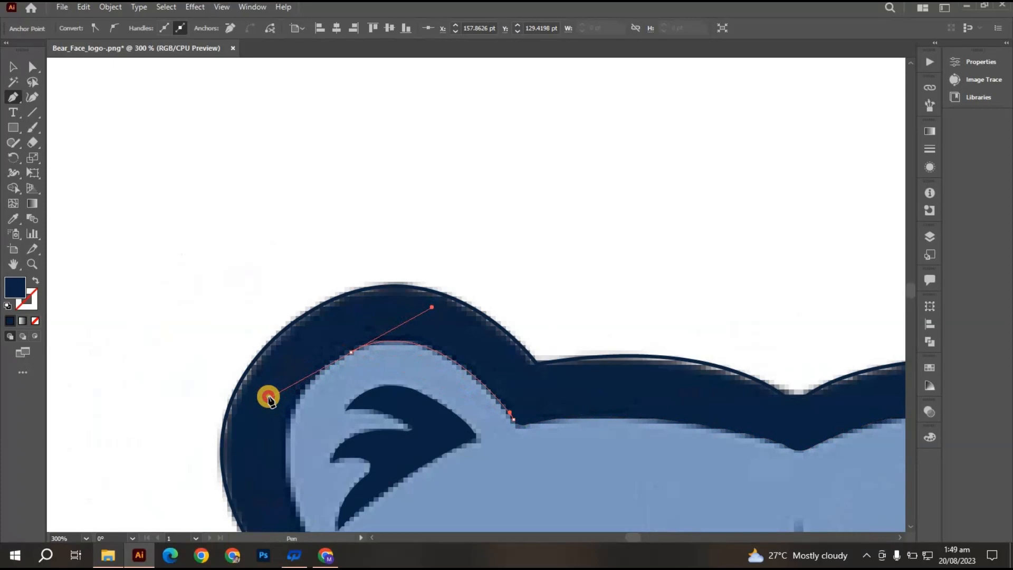
{"action": "left_click", "coordinate": [353, 357]}
{"action": "left_click_drag", "start_coordinate": [355, 409], "coordinate": [365, 306]}
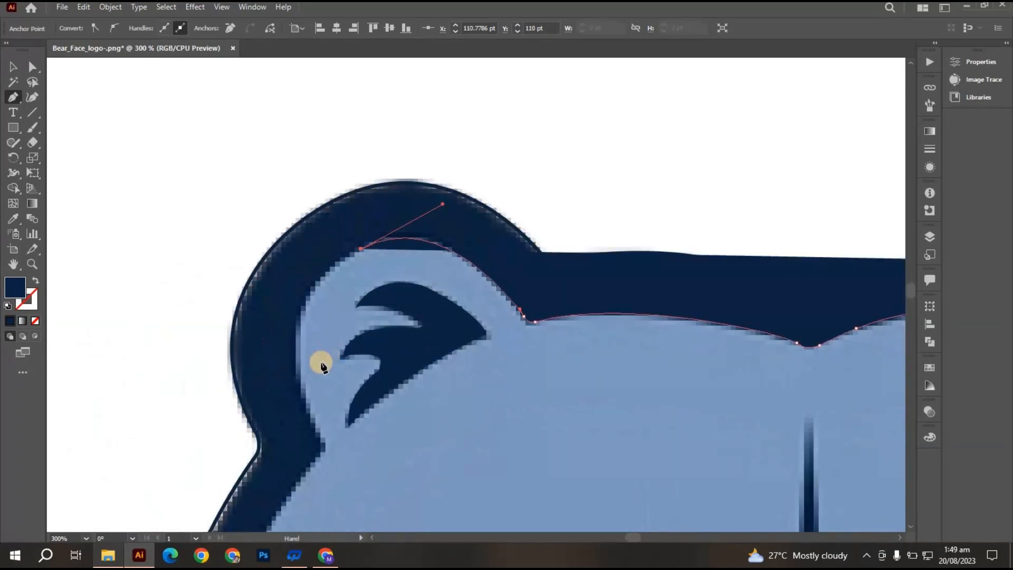
{"action": "left_click_drag", "start_coordinate": [302, 394], "coordinate": [310, 423]}
{"action": "left_click_drag", "start_coordinate": [333, 499], "coordinate": [333, 502]}
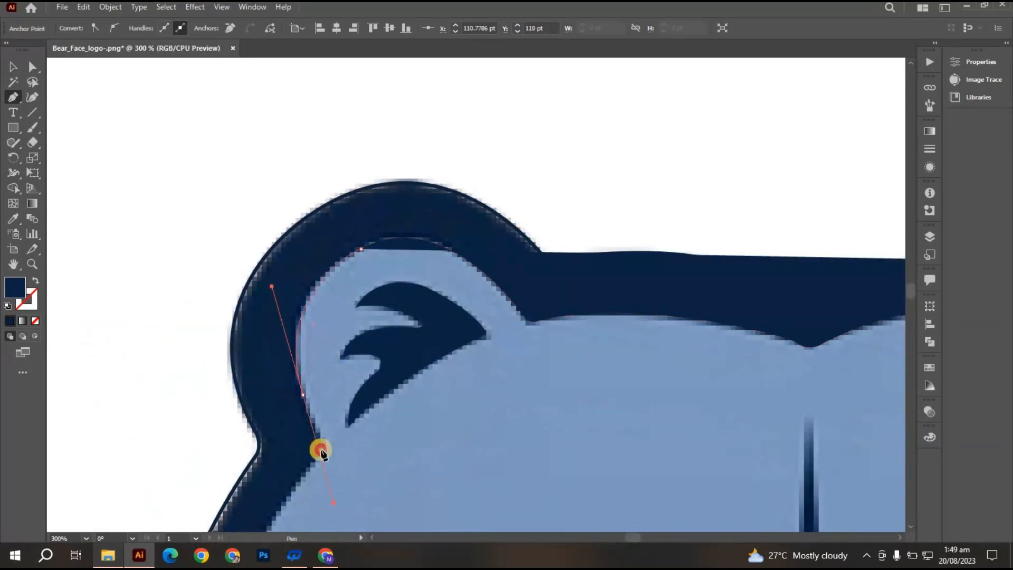
{"action": "left_click", "coordinate": [303, 394]}
{"action": "left_click_drag", "start_coordinate": [329, 344], "coordinate": [346, 222]}
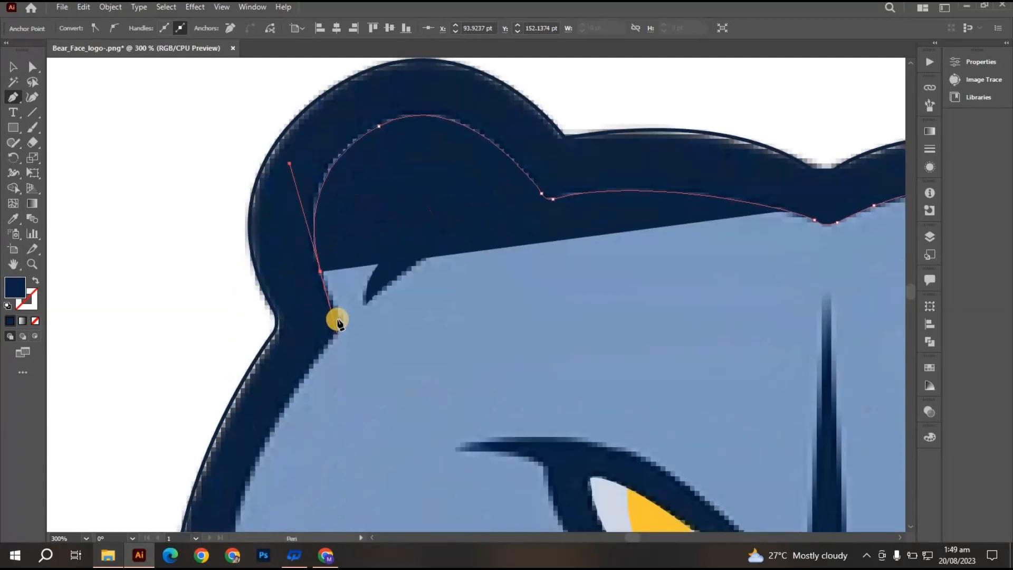
{"action": "left_click", "coordinate": [338, 317]}
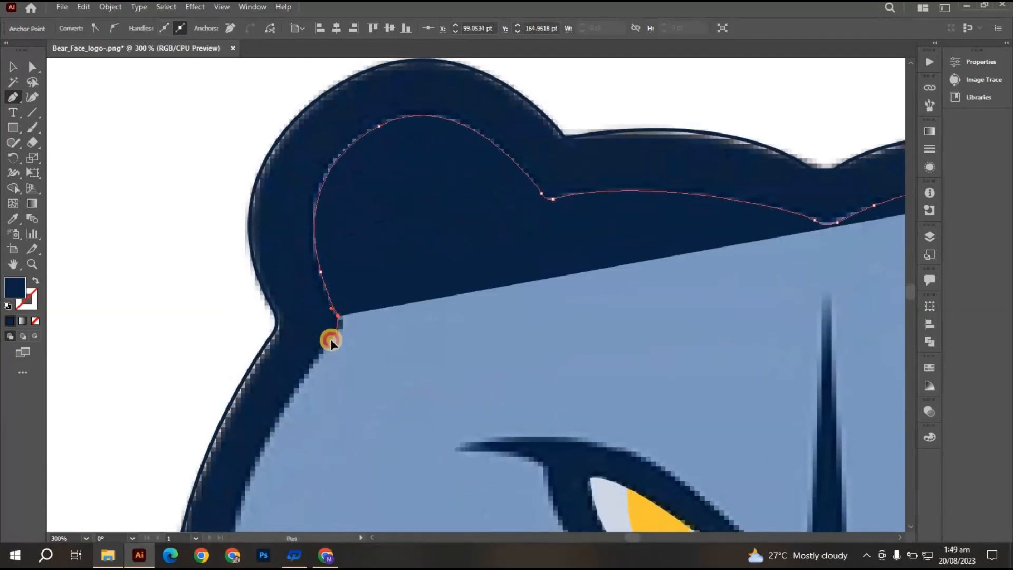
Trace the left cheek's inner edge down to the first fur notch and its peak, swapping fill and stroke to unfill the path.
{"action": "scroll", "coordinate": [323, 344], "scroll_direction": "down", "scroll_amount": 10}
{"action": "scroll", "coordinate": [323, 344], "scroll_direction": "left", "scroll_amount": 3}
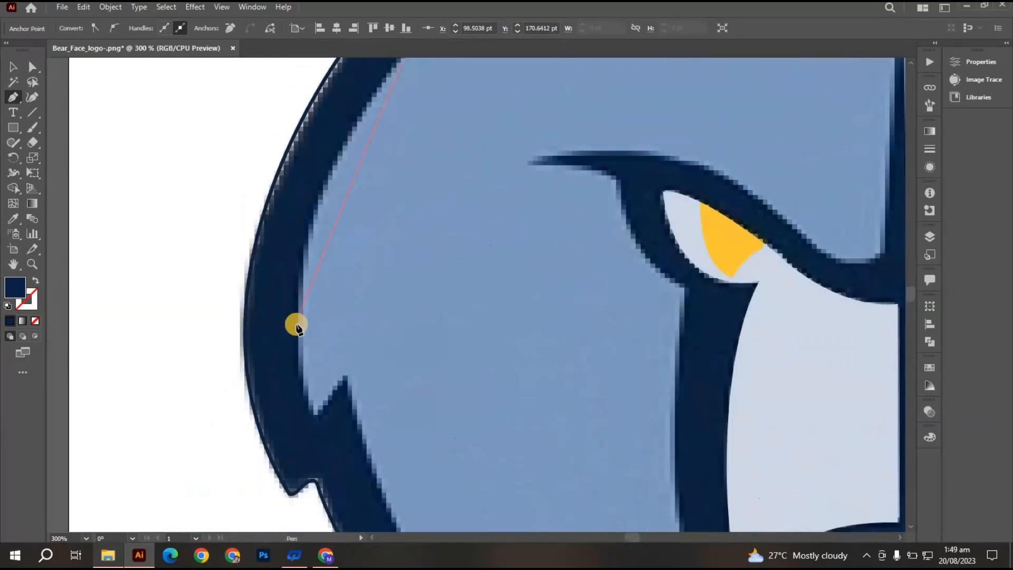
{"action": "left_click_drag", "start_coordinate": [300, 330], "coordinate": [299, 341]}
{"action": "left_click_drag", "start_coordinate": [301, 484], "coordinate": [301, 486]}
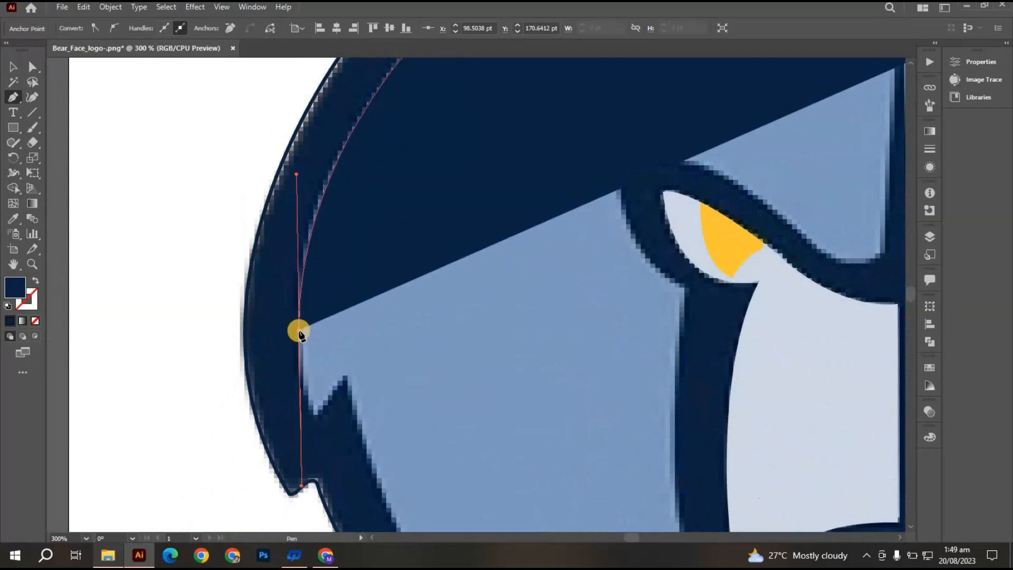
{"action": "left_click", "coordinate": [299, 330]}
{"action": "left_click_drag", "start_coordinate": [316, 418], "coordinate": [326, 436]}
{"action": "left_click", "coordinate": [316, 417]}
{"action": "left_click", "coordinate": [35, 280]}
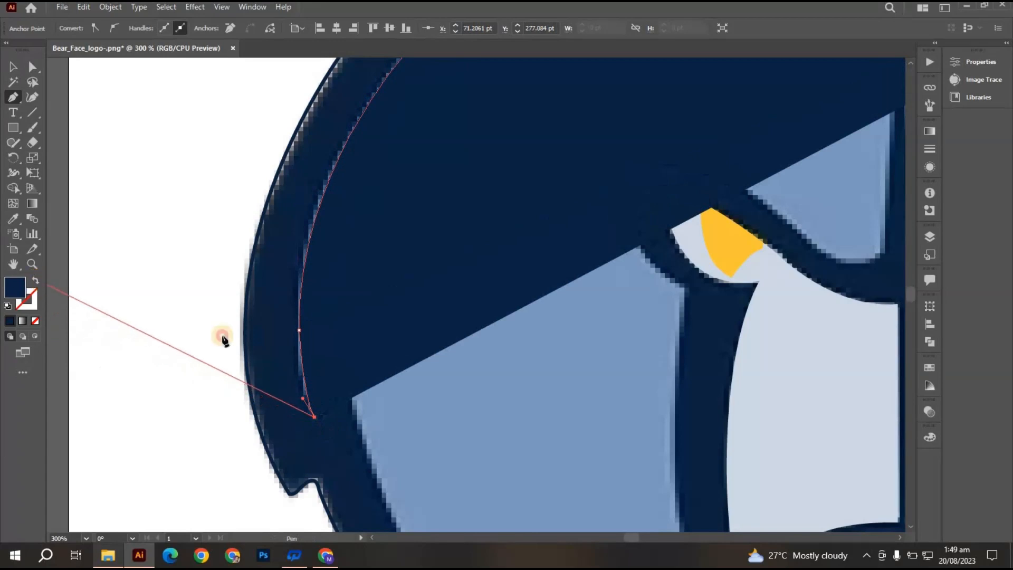
{"action": "left_click", "coordinate": [345, 377]}
Continue the path along the lower left cheek to the second fur notch and up to its peak.
{"action": "scroll", "coordinate": [388, 397], "scroll_direction": "down", "scroll_amount": 6}
{"action": "scroll", "coordinate": [389, 398], "scroll_direction": "right", "scroll_amount": 2}
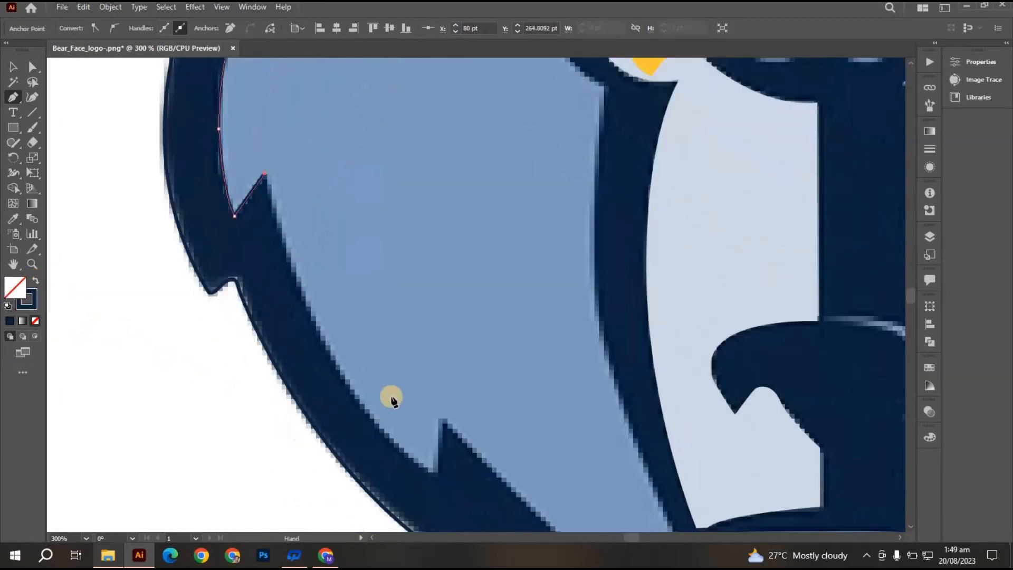
{"action": "left_click_drag", "start_coordinate": [413, 375], "coordinate": [549, 473]}
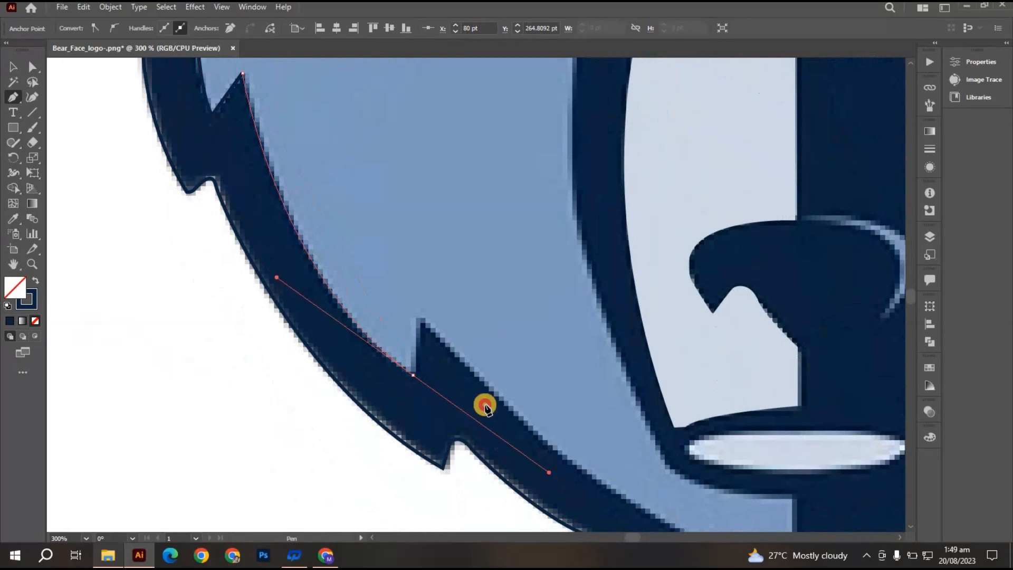
{"action": "left_click", "coordinate": [412, 376]}
{"action": "left_click", "coordinate": [421, 321]}
Trace the blue jaw's lower edge from the second fur notch down to the chin's central point.
{"action": "scroll", "coordinate": [443, 354], "scroll_direction": "down", "scroll_amount": 3}
{"action": "scroll", "coordinate": [443, 353], "scroll_direction": "right", "scroll_amount": 5}
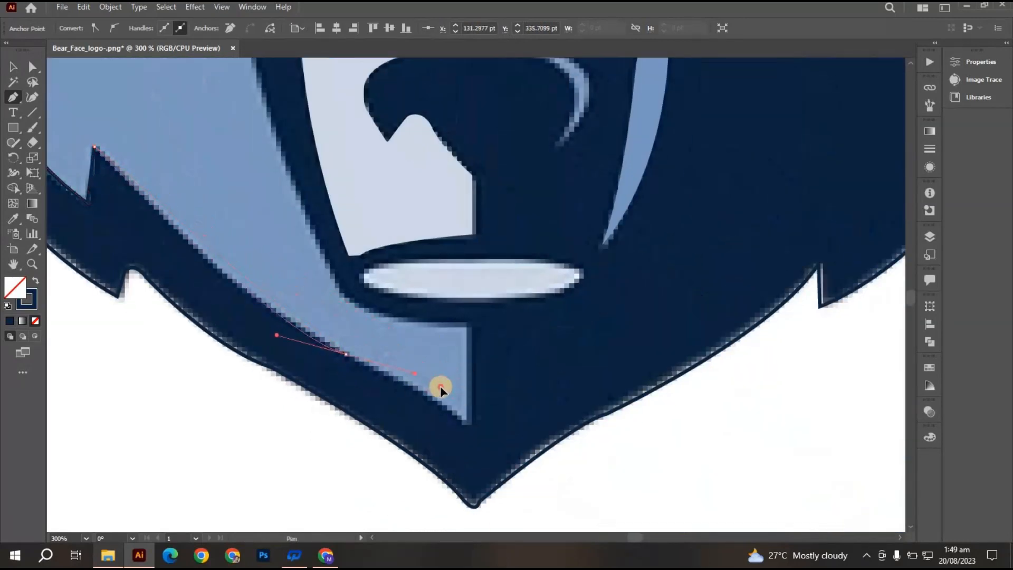
{"action": "left_click_drag", "start_coordinate": [440, 388], "coordinate": [445, 396]}
{"action": "left_click", "coordinate": [346, 355]}
{"action": "left_click", "coordinate": [463, 423]}
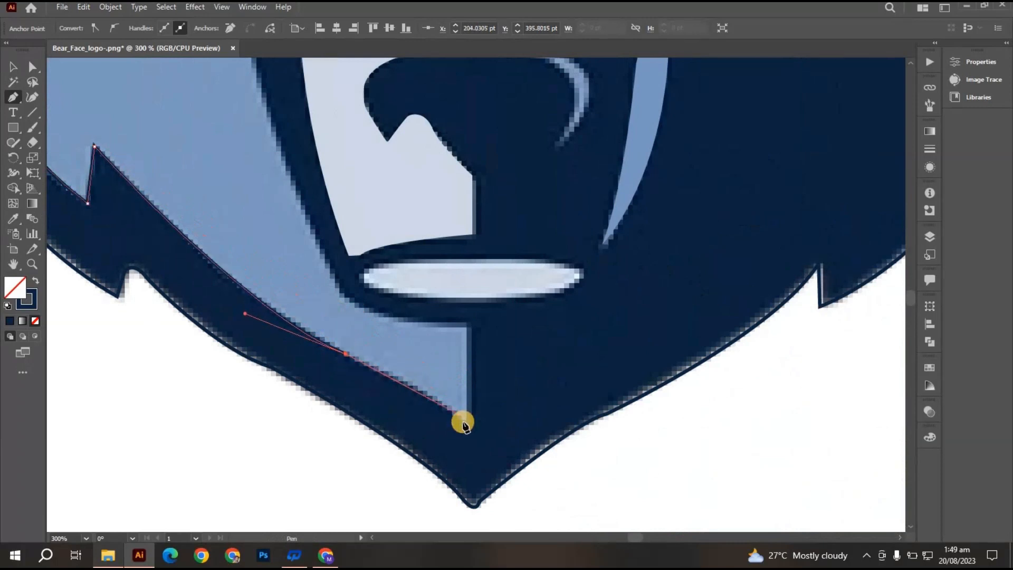
{"action": "left_click_drag", "start_coordinate": [476, 439], "coordinate": [467, 426]}
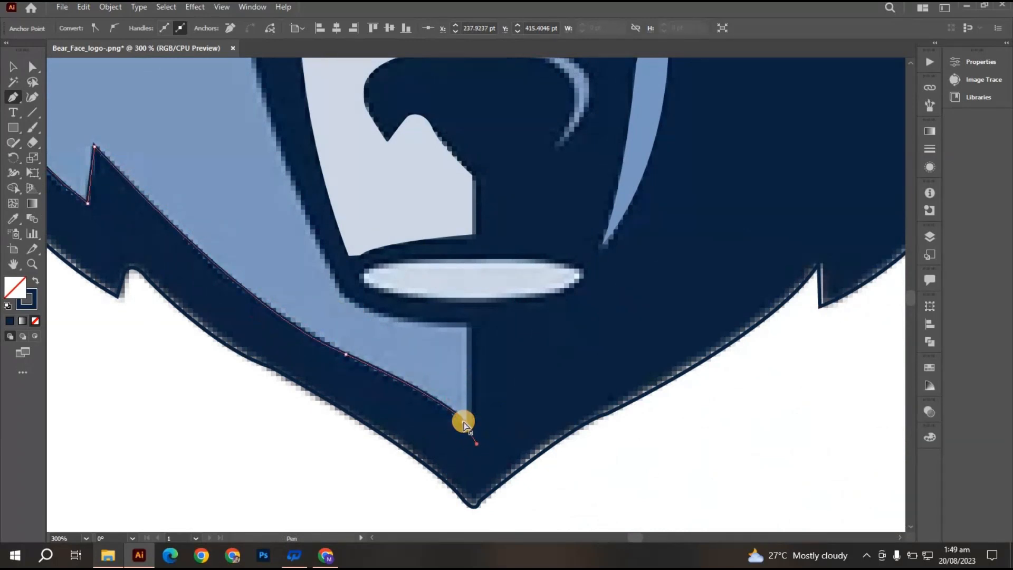
Trace the chin's straight vertical centre edge upward, then follow the blue edge around the mouth's left corner.
{"action": "left_click", "coordinate": [472, 425]}
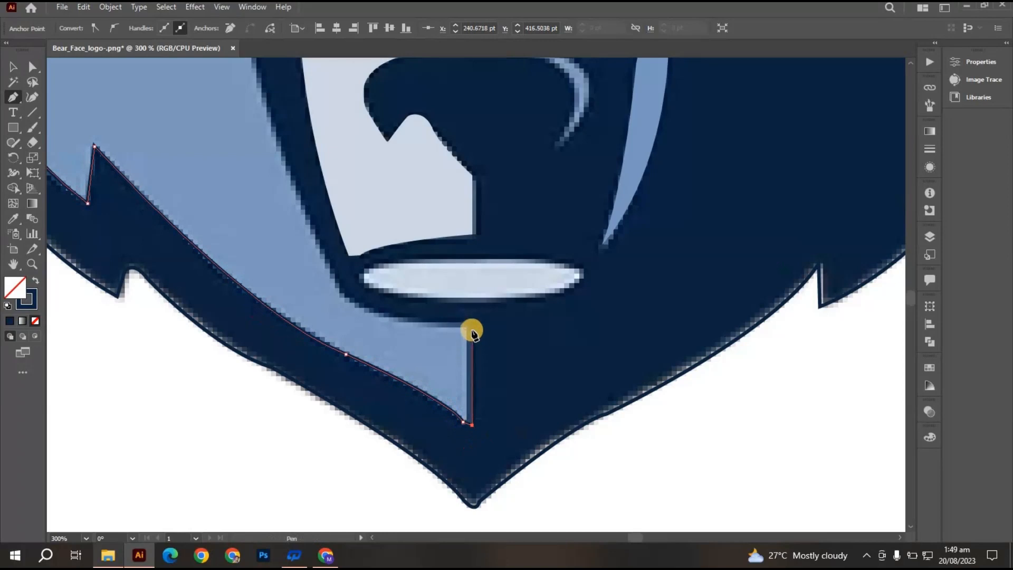
{"action": "left_click", "coordinate": [472, 323]}
{"action": "left_click_drag", "start_coordinate": [355, 300], "coordinate": [411, 406]}
{"action": "left_click_drag", "start_coordinate": [412, 371], "coordinate": [407, 355]}
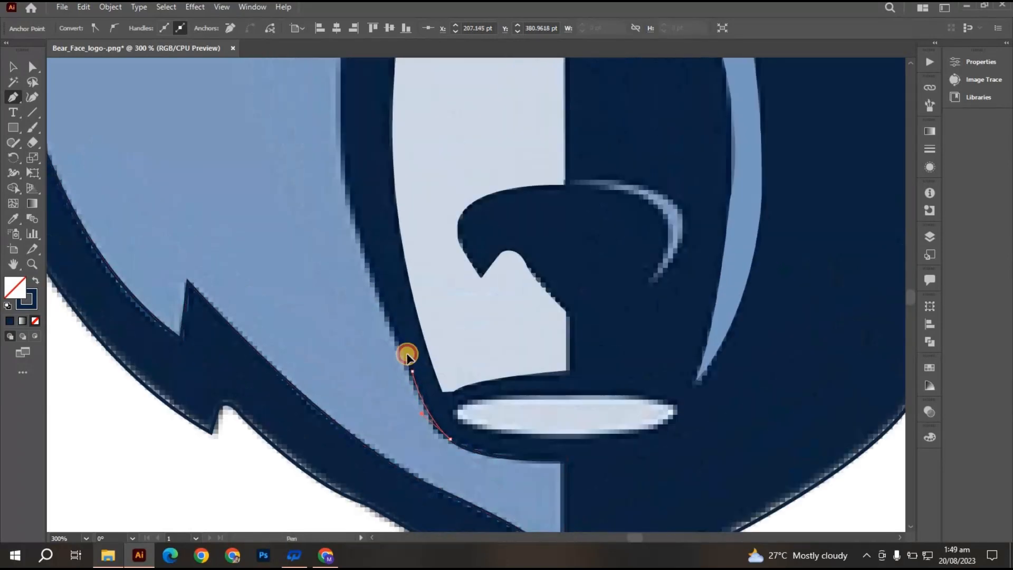
{"action": "left_click_drag", "start_coordinate": [343, 243], "coordinate": [394, 360]}
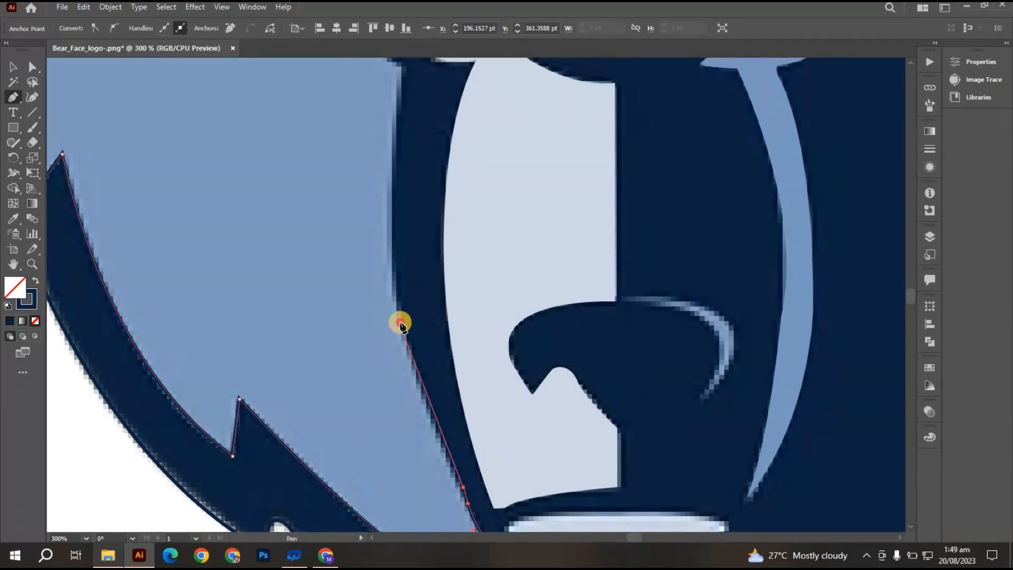
{"action": "left_click_drag", "start_coordinate": [400, 322], "coordinate": [388, 259]}
{"action": "left_click", "coordinate": [405, 315]}
{"action": "key", "text": "ctrl+z"}
{"action": "key", "text": "ctrl+z"}
Trace the blue edge along the muzzle's left side up to the corner below the left eye.
{"action": "left_click_drag", "start_coordinate": [402, 322], "coordinate": [365, 441]}
{"action": "left_click", "coordinate": [402, 324]}
{"action": "key", "text": "space"}
{"action": "left_click_drag", "start_coordinate": [379, 221], "coordinate": [394, 109]}
{"action": "left_click", "coordinate": [368, 260]}
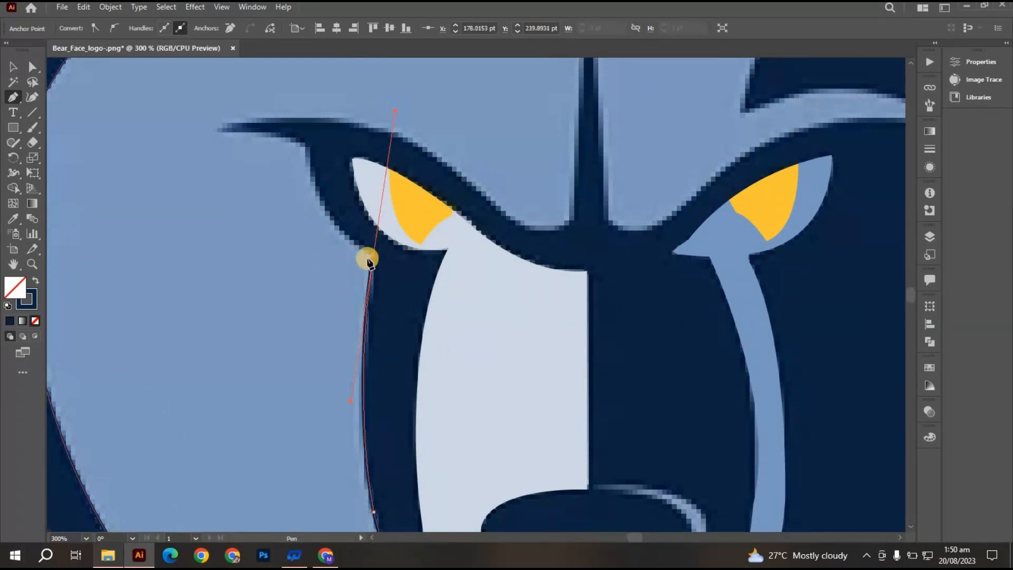
Trace the left eye's outer dark edge upward and continue along the brow's underside to its pointed tip.
{"action": "left_click_drag", "start_coordinate": [374, 263], "coordinate": [410, 410]}
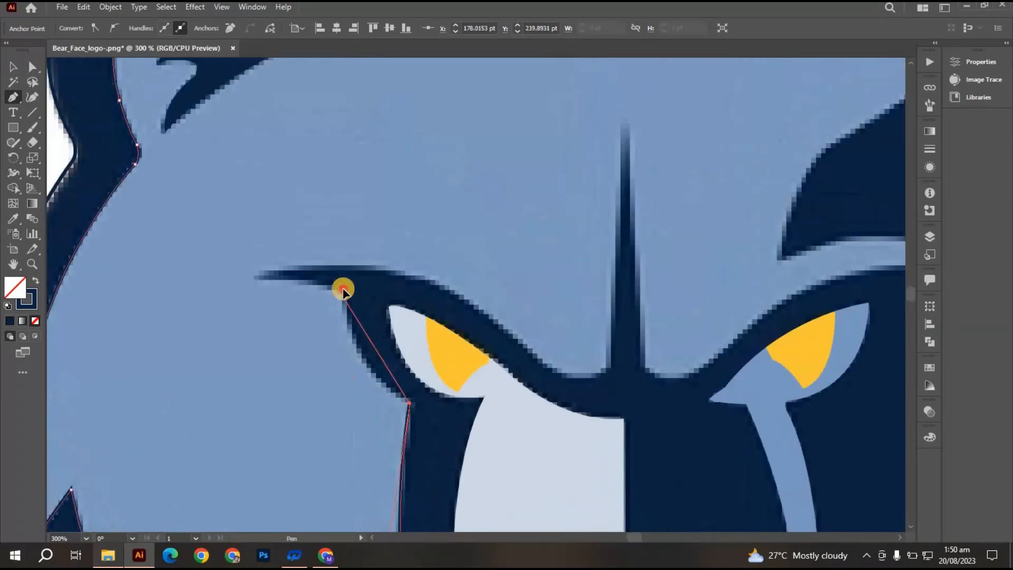
{"action": "left_click_drag", "start_coordinate": [344, 292], "coordinate": [333, 226]}
{"action": "left_click", "coordinate": [344, 288]}
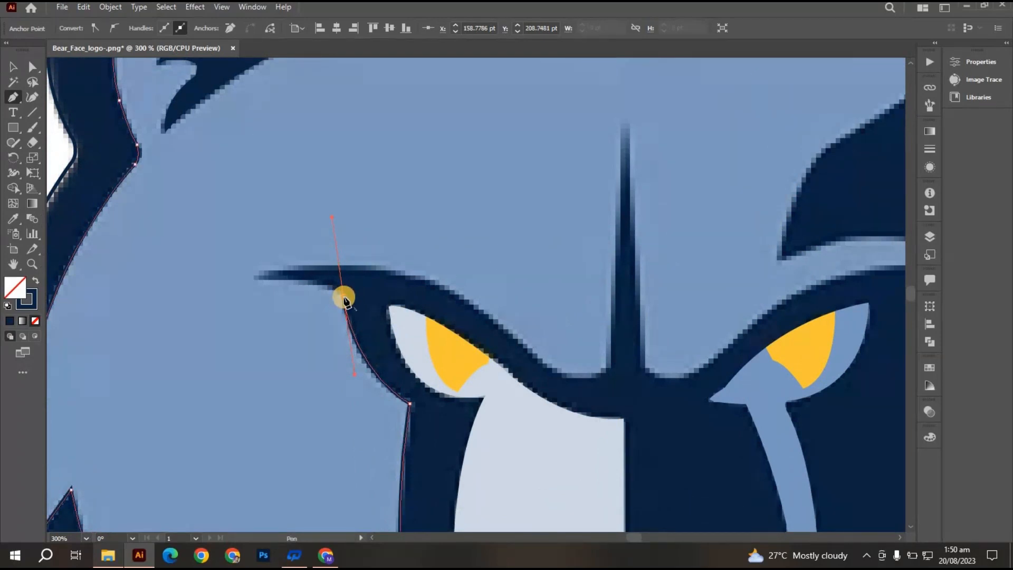
{"action": "left_click_drag", "start_coordinate": [355, 393], "coordinate": [395, 464]}
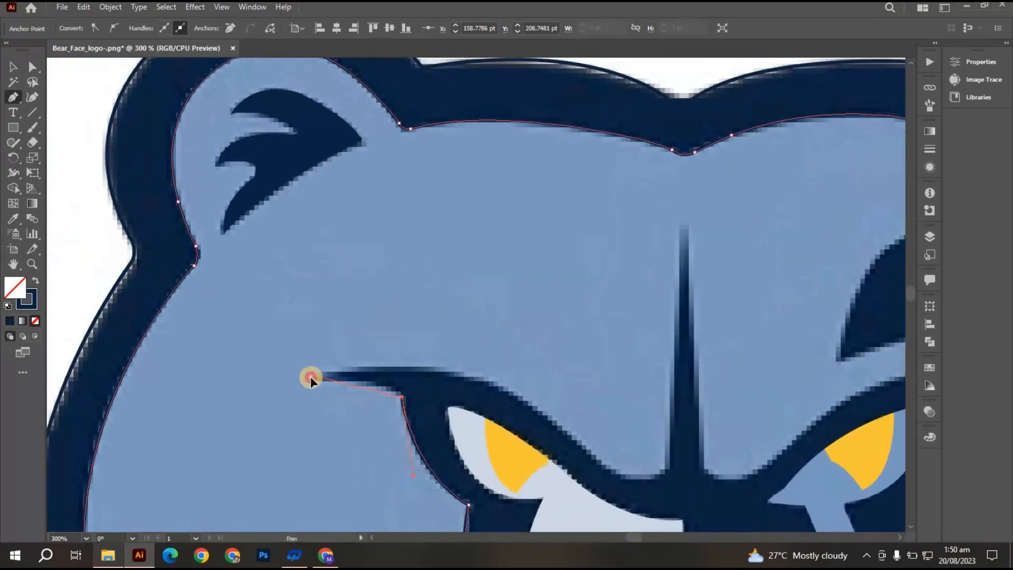
{"action": "left_click_drag", "start_coordinate": [310, 375], "coordinate": [257, 375]}
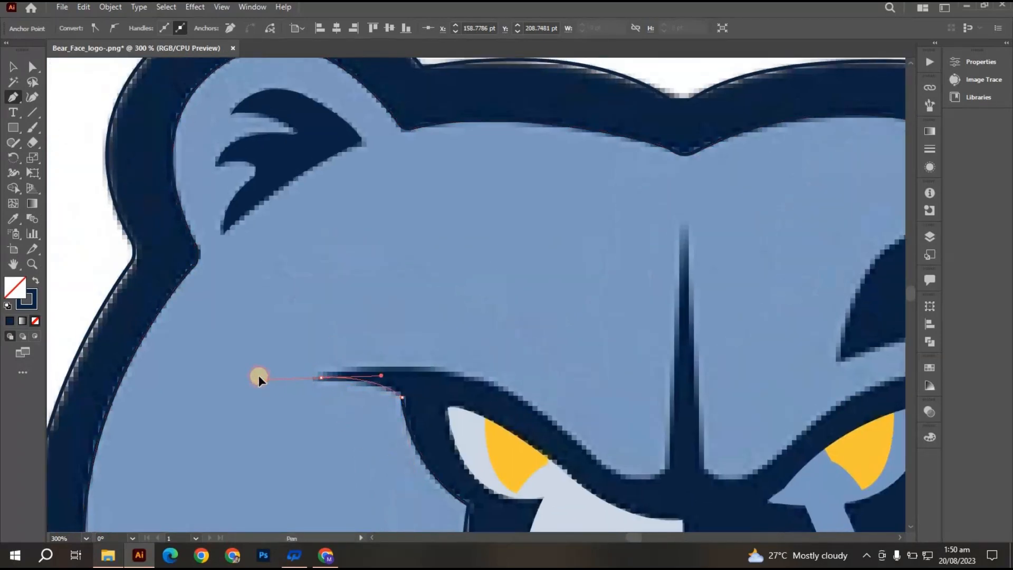
{"action": "left_click", "coordinate": [321, 378]}
Trace the left brow's upper edge from its tip down to the base of the central forehead spike.
{"action": "left_click_drag", "start_coordinate": [379, 385], "coordinate": [219, 317]}
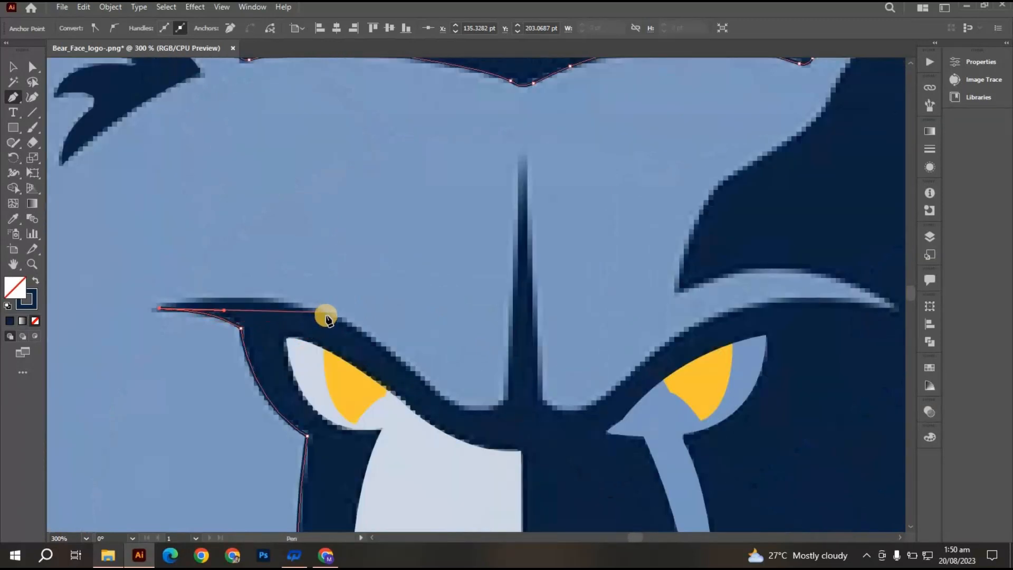
{"action": "left_click_drag", "start_coordinate": [326, 315], "coordinate": [390, 345]}
{"action": "left_click", "coordinate": [326, 315]}
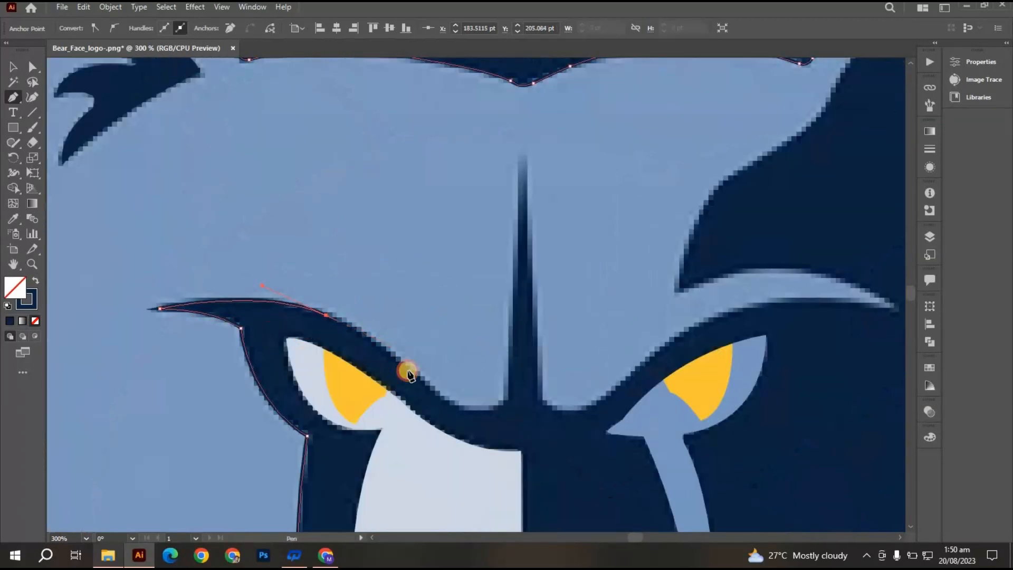
{"action": "left_click_drag", "start_coordinate": [433, 394], "coordinate": [463, 437]}
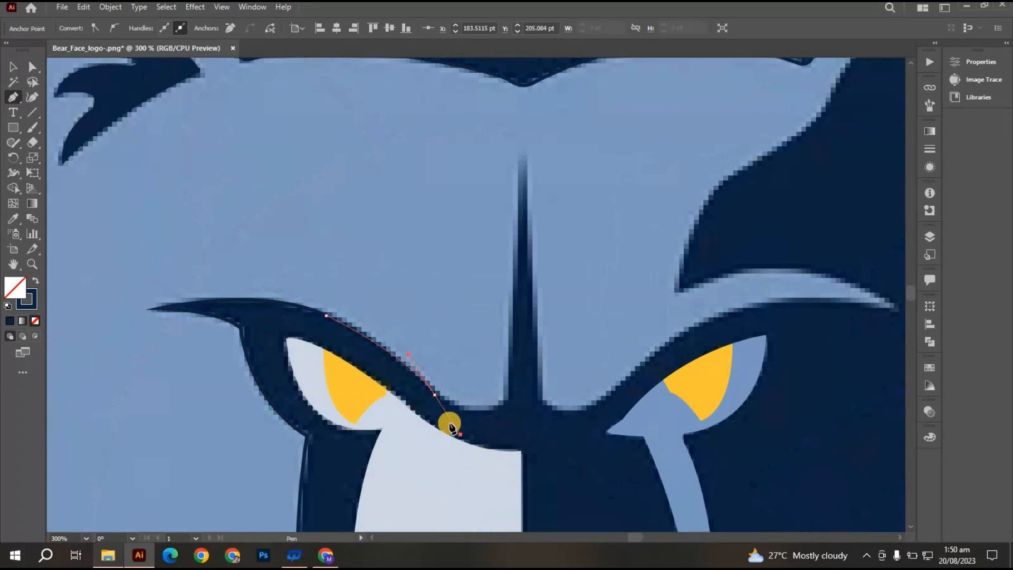
{"action": "left_click", "coordinate": [434, 395]}
{"action": "left_click_drag", "start_coordinate": [511, 386], "coordinate": [527, 361]}
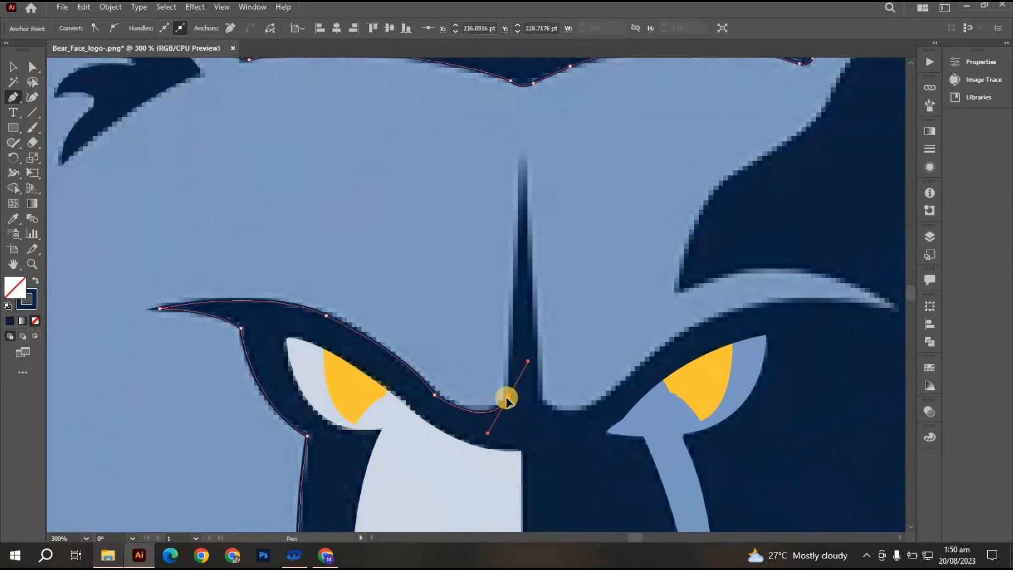
{"action": "left_click", "coordinate": [507, 397]}
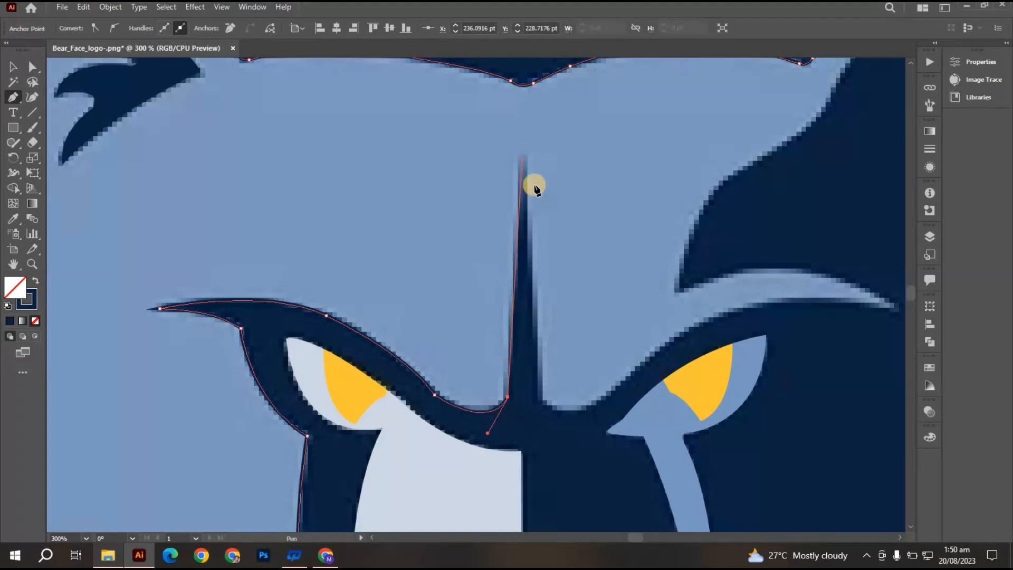
Outline the narrow central forehead spike and the short curve leading into the right brow.
{"action": "left_click", "coordinate": [539, 390]}
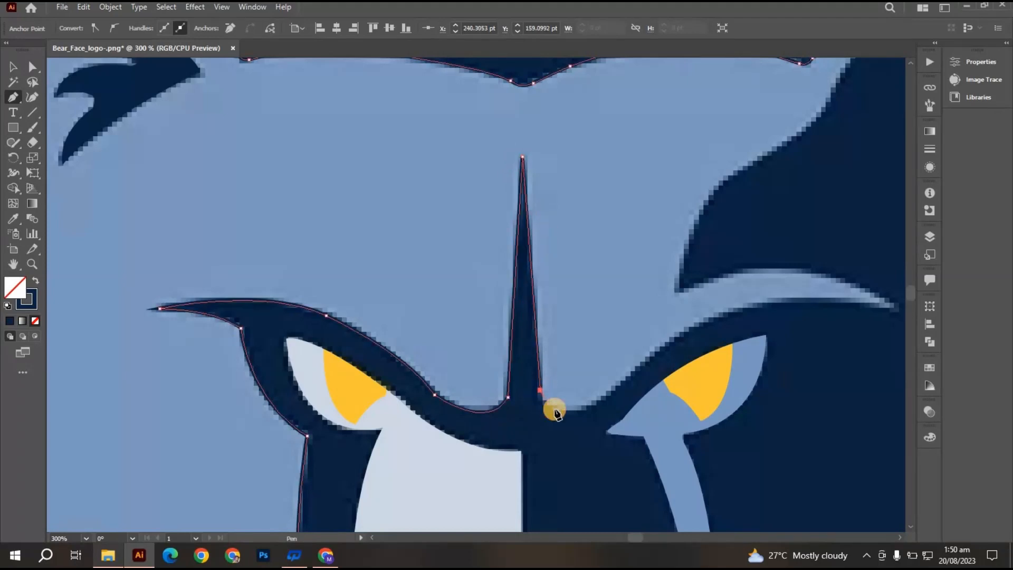
{"action": "left_click", "coordinate": [539, 400]}
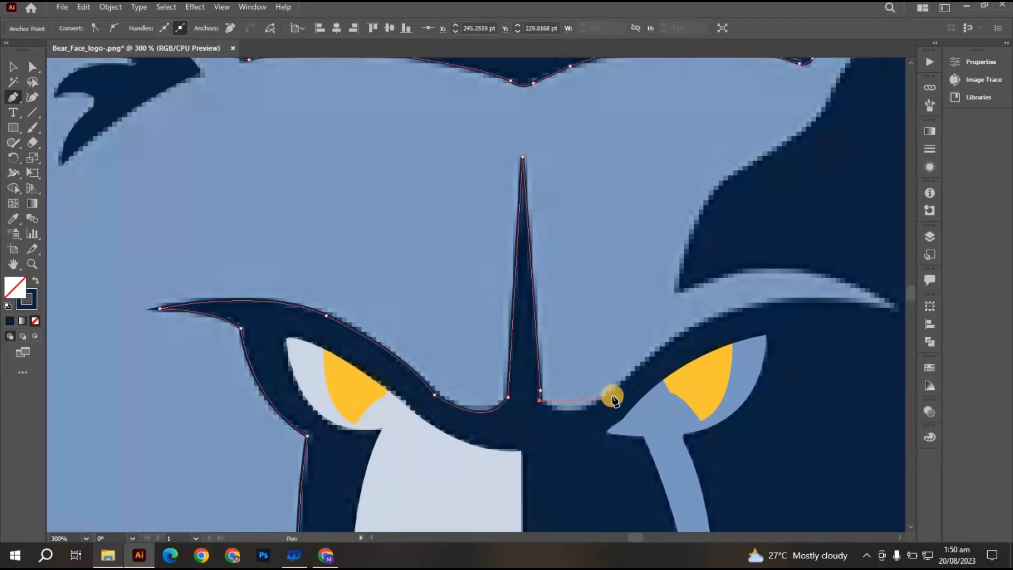
{"action": "left_click_drag", "start_coordinate": [612, 395], "coordinate": [631, 363]}
{"action": "left_click", "coordinate": [610, 391]}
Trace the right brow highlight's lower edge to its outer tip and return along its upper edge to the inner corner.
{"action": "left_click_drag", "start_coordinate": [541, 360], "coordinate": [261, 413]}
{"action": "left_click_drag", "start_coordinate": [569, 356], "coordinate": [723, 374]}
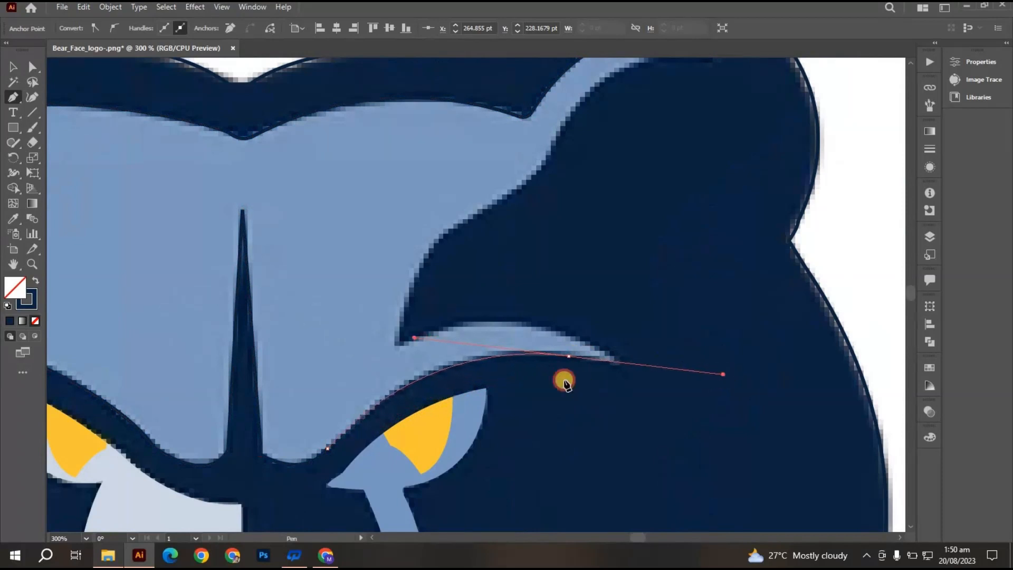
{"action": "left_click_drag", "start_coordinate": [620, 366], "coordinate": [625, 369]}
{"action": "left_click", "coordinate": [621, 366]}
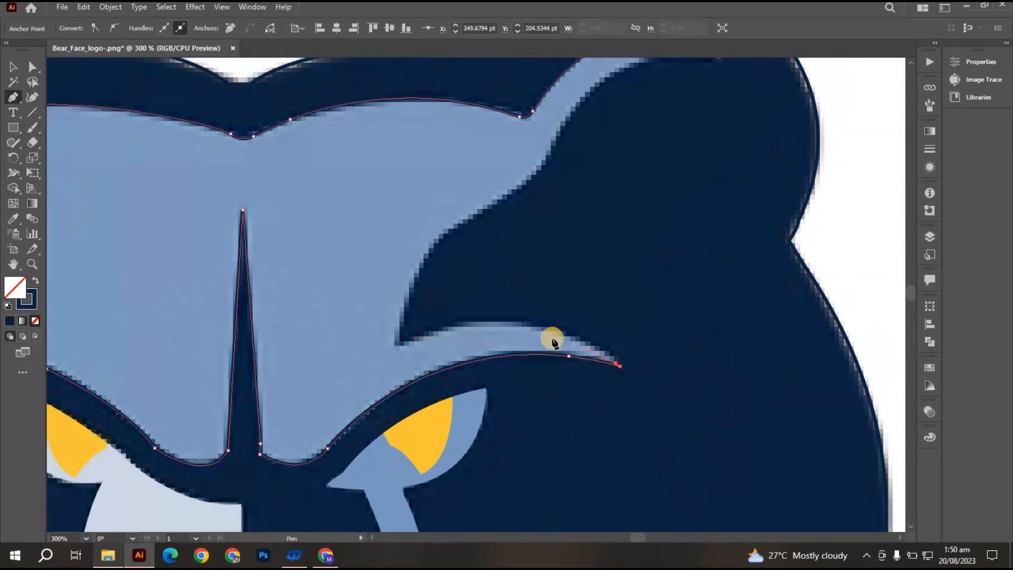
{"action": "left_click_drag", "start_coordinate": [399, 345], "coordinate": [258, 410]}
{"action": "left_click", "coordinate": [399, 345]}
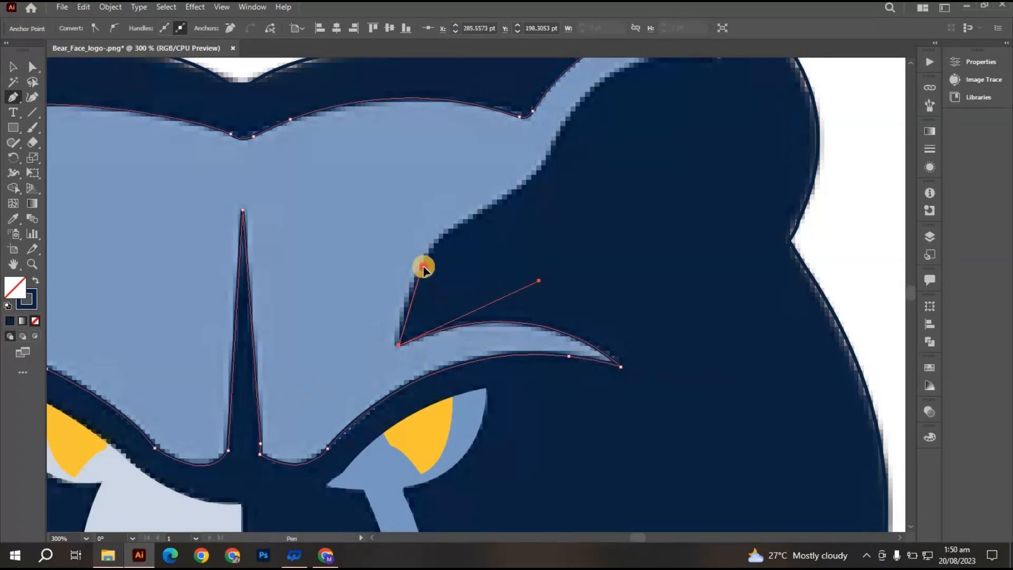
Trace the shadow boundary up the right forehead and finish the path along the right ear highlight's lower edge to its tip.
{"action": "left_click_drag", "start_coordinate": [422, 269], "coordinate": [434, 250]}
{"action": "left_click_drag", "start_coordinate": [468, 218], "coordinate": [488, 216]}
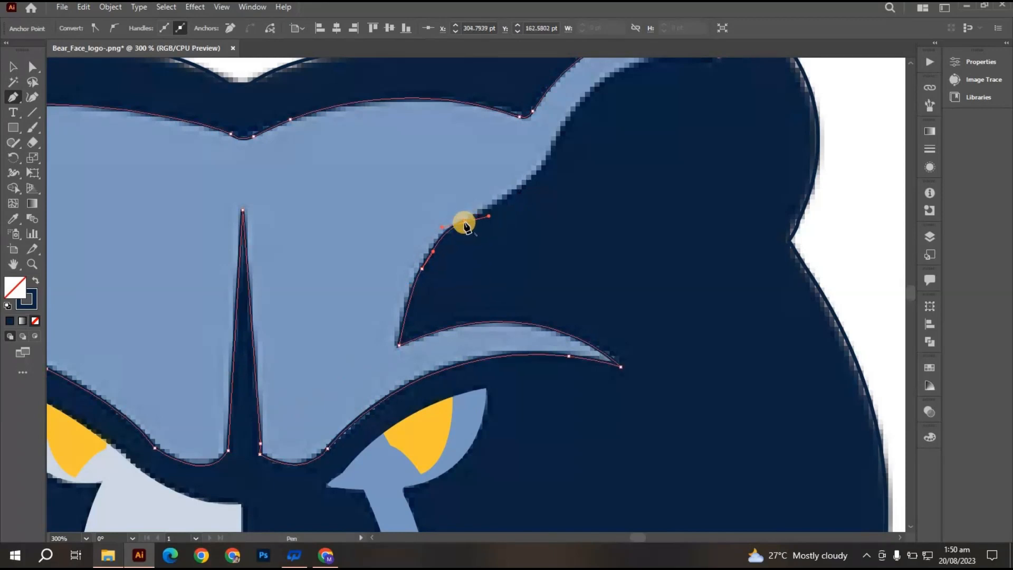
{"action": "scroll", "coordinate": [456, 321], "scroll_direction": "up", "scroll_amount": 5}
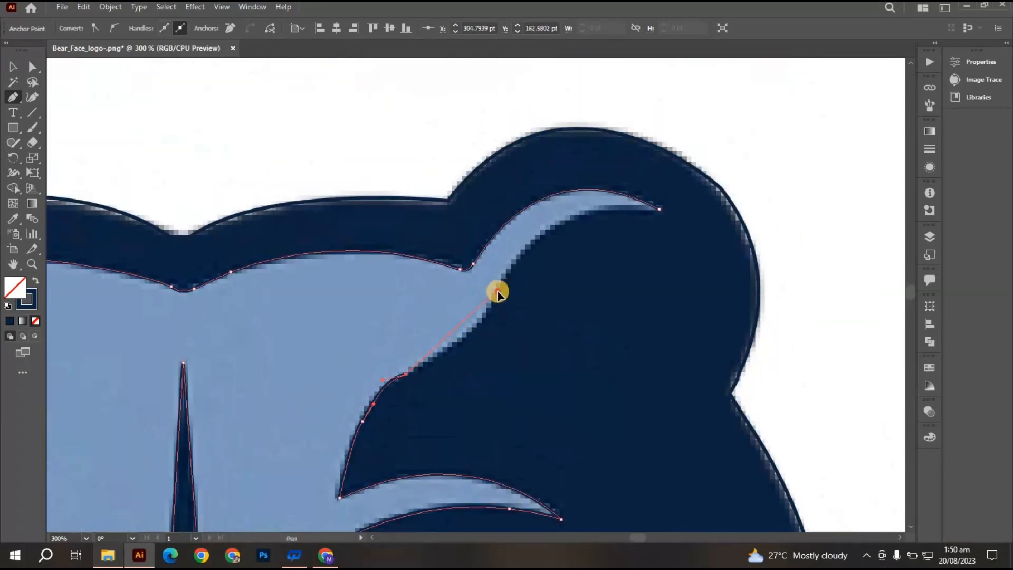
{"action": "left_click_drag", "start_coordinate": [498, 294], "coordinate": [513, 246]}
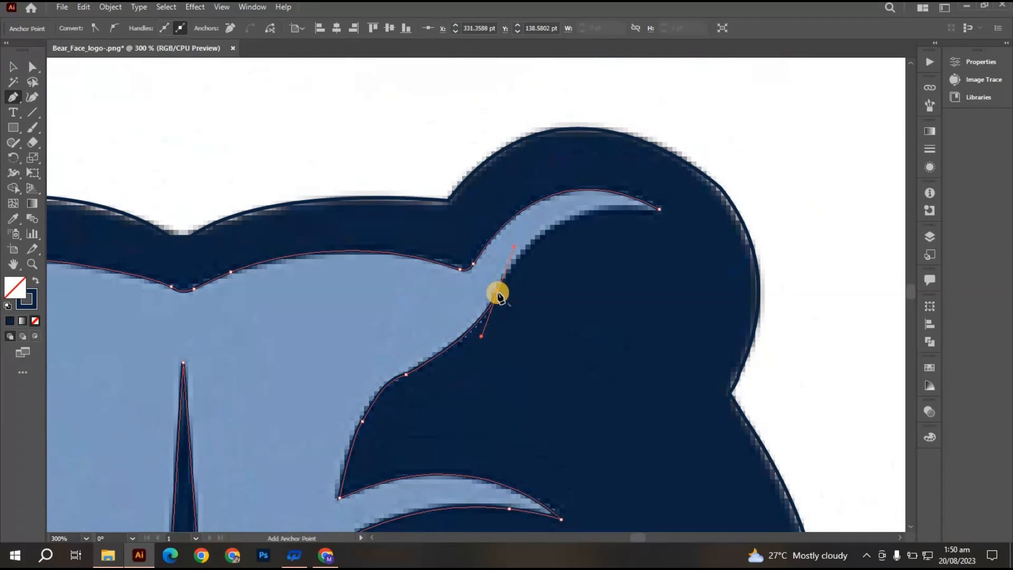
{"action": "left_click_drag", "start_coordinate": [676, 214], "coordinate": [756, 215]}
Fill the traced face shape with the logo's blue, sampled from the artwork with the Eyedropper.
{"action": "key", "text": "v"}
{"action": "key", "text": "i"}
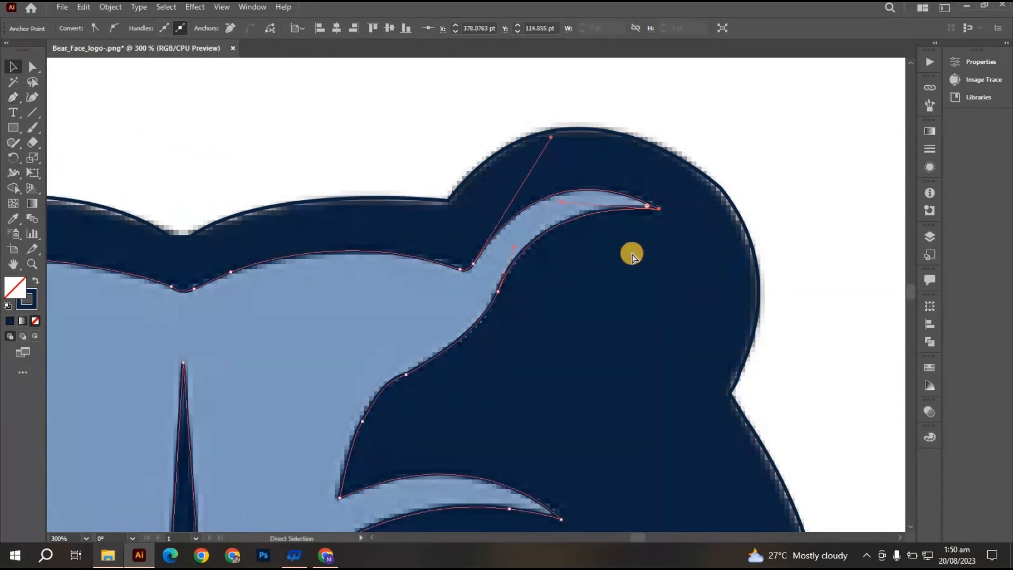
{"action": "key", "text": "ctrl+0"}
{"action": "left_click", "coordinate": [413, 207]}
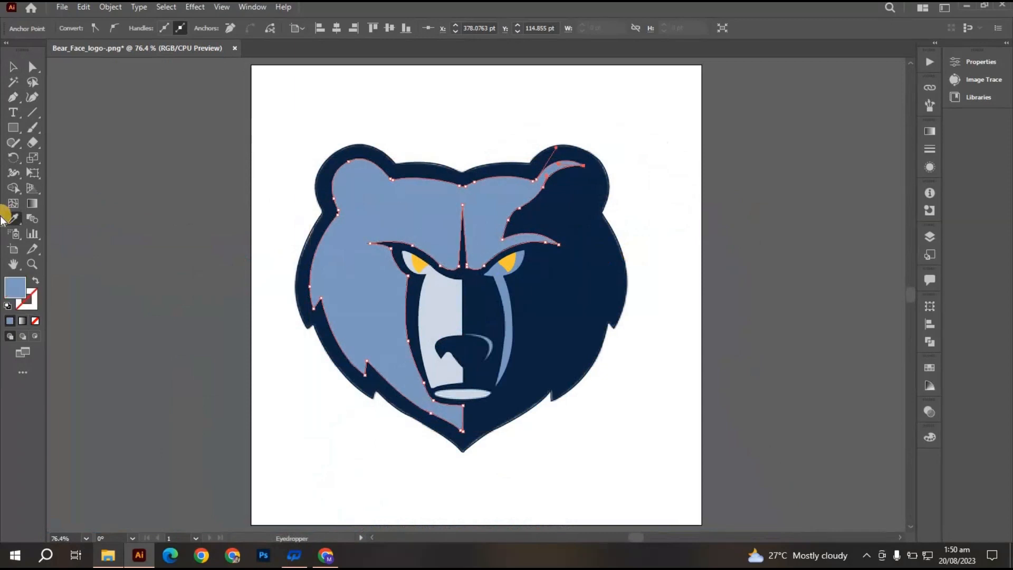
Send the filled blue face shape behind the left ear's dark markings and deselect it.
{"action": "key", "text": "v"}
{"action": "right_click", "coordinate": [398, 237]}
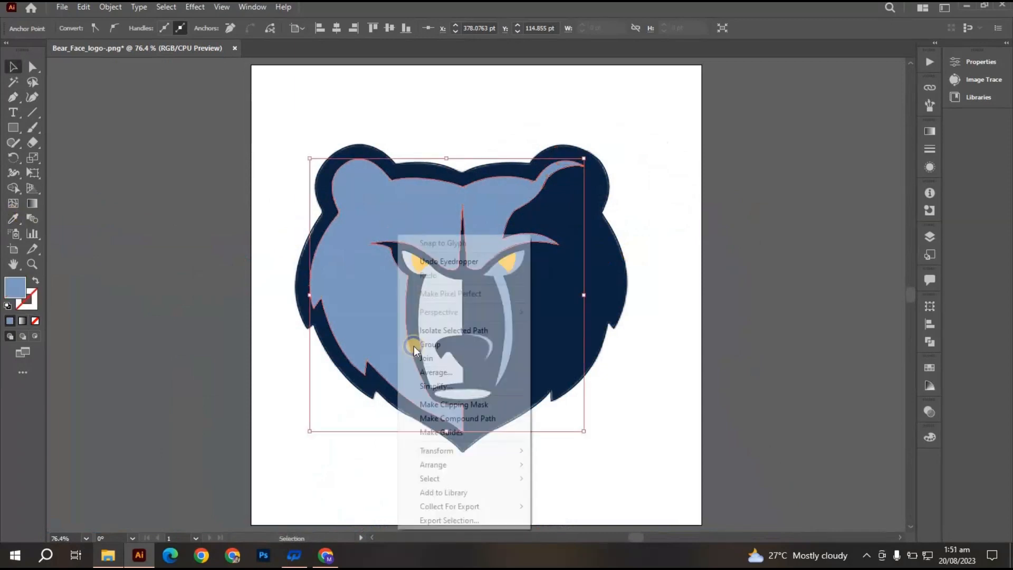
{"action": "mouse_move", "coordinate": [435, 468]}
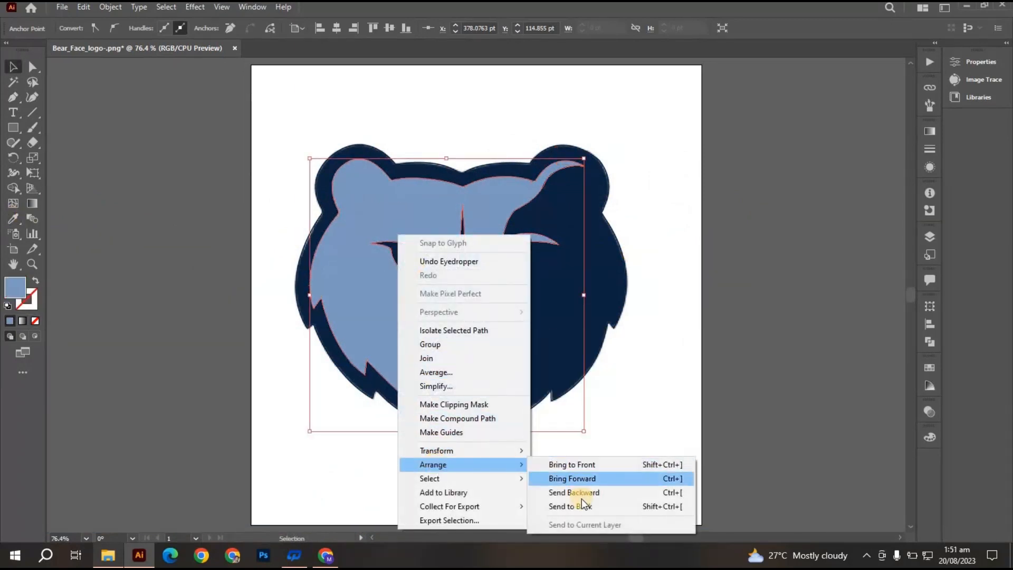
{"action": "left_click", "coordinate": [580, 501]}
{"action": "left_click", "coordinate": [657, 426]}
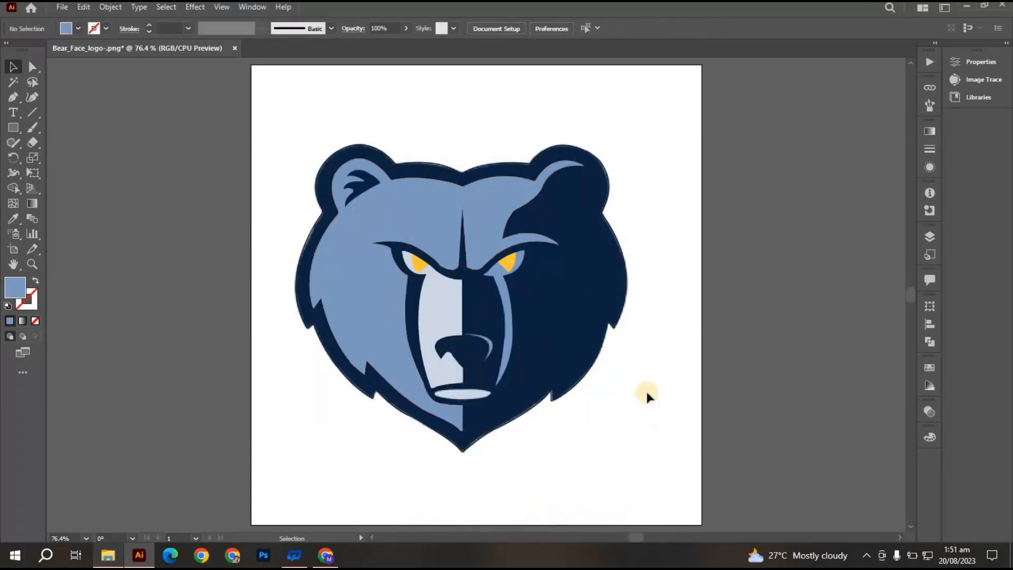
{"action": "scroll", "coordinate": [559, 391], "scroll_direction": "up", "scroll_amount": 5}
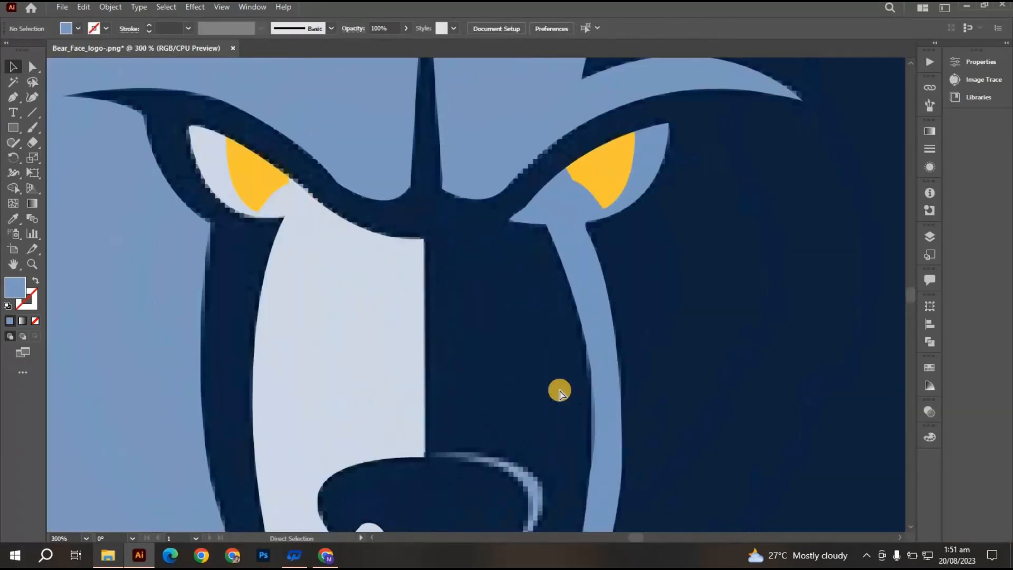
Trace the nose highlight's outer edge with the Pen tool from its inner tip around to its lower tip.
{"action": "scroll", "coordinate": [559, 391], "scroll_direction": "up", "scroll_amount": 3}
{"action": "left_click_drag", "start_coordinate": [559, 389], "coordinate": [464, 213]}
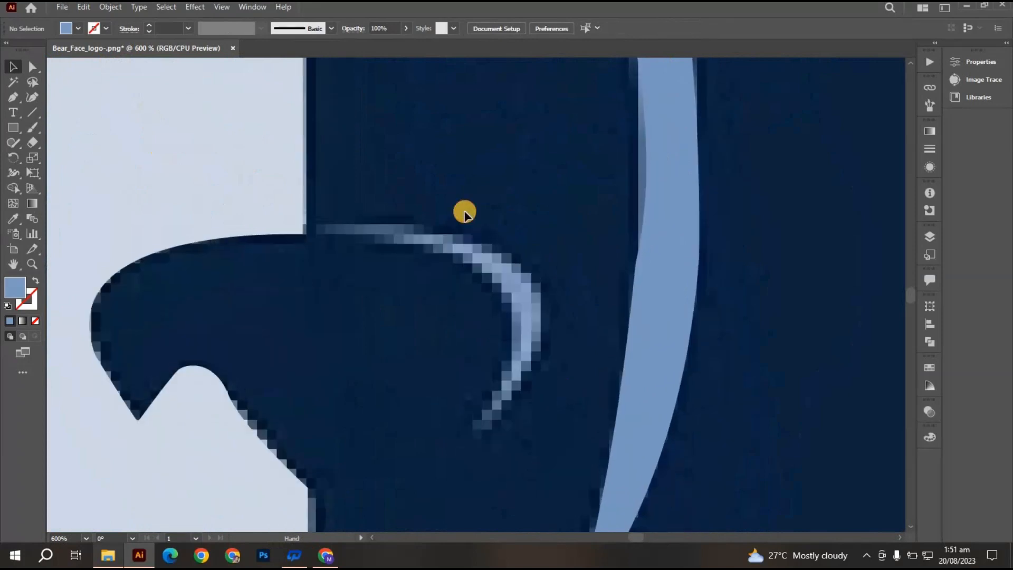
{"action": "key", "text": "p"}
{"action": "left_click", "coordinate": [317, 223]}
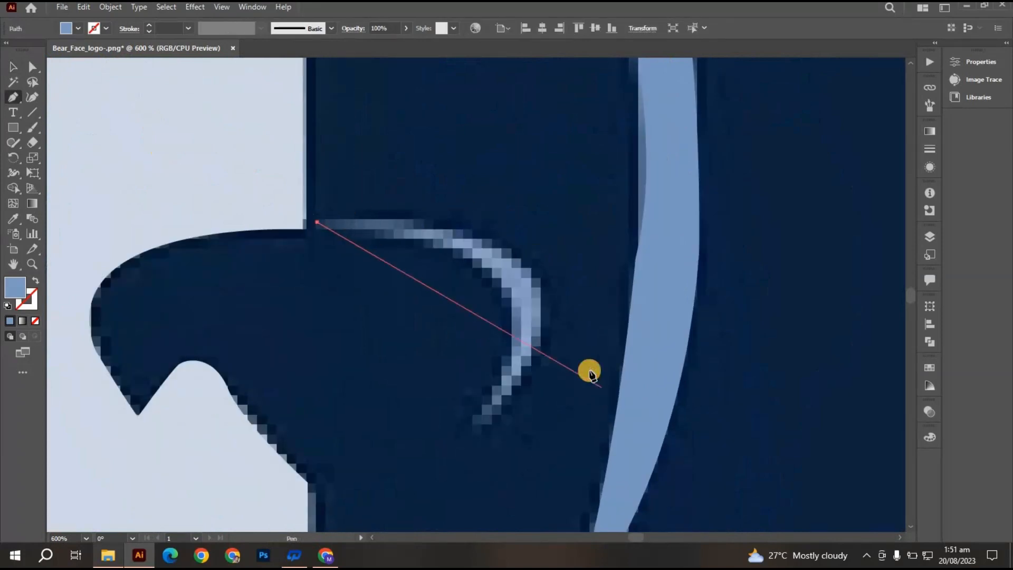
{"action": "left_click_drag", "start_coordinate": [547, 304], "coordinate": [582, 415]}
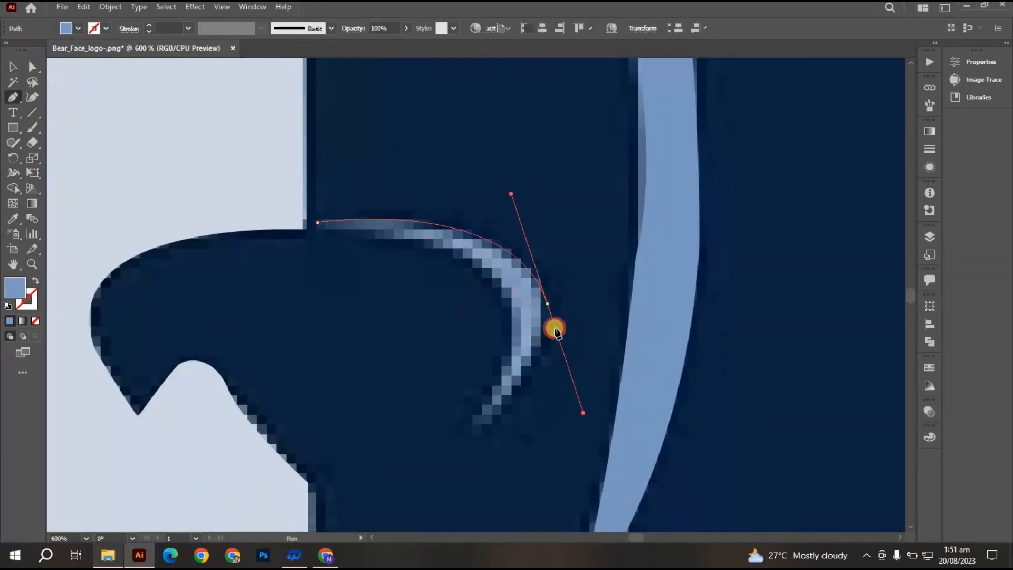
{"action": "left_click_drag", "start_coordinate": [547, 303], "coordinate": [396, 459]}
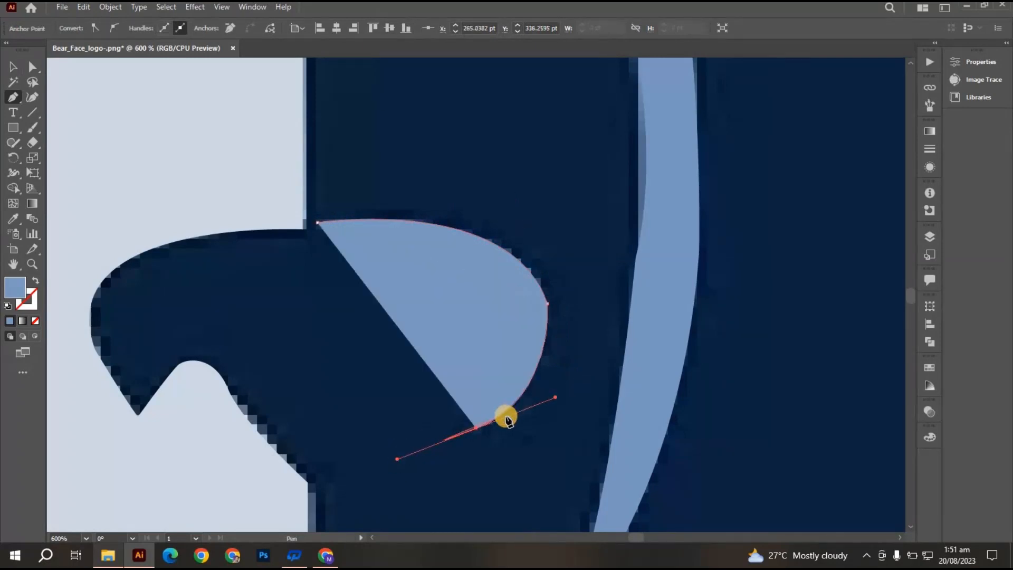
{"action": "left_click", "coordinate": [475, 429]}
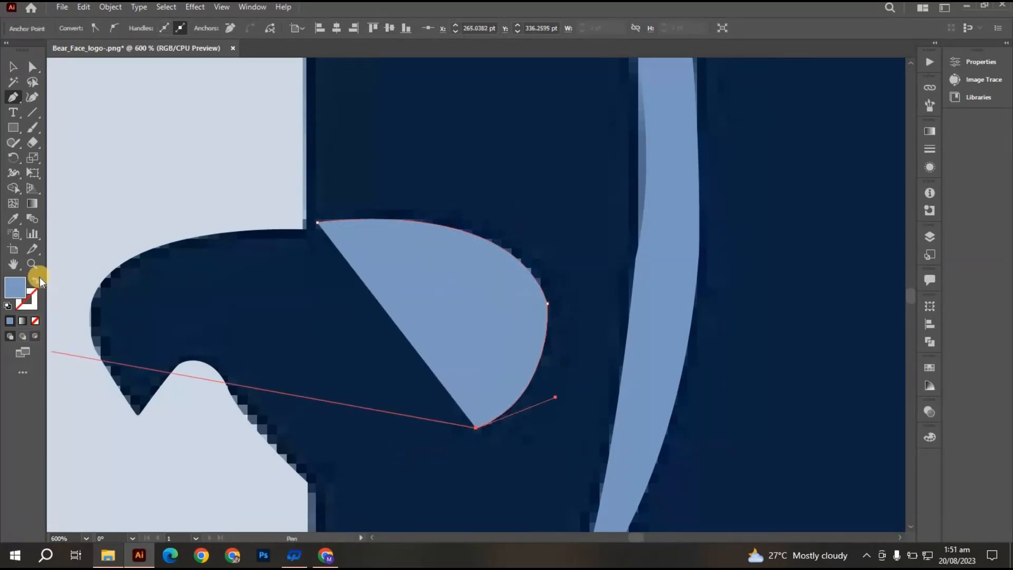
Trace the nose highlight's inner edge to close the path and fill it with the blue sampled from the artwork.
{"action": "left_click", "coordinate": [34, 283]}
{"action": "left_click_drag", "start_coordinate": [481, 269], "coordinate": [403, 236]}
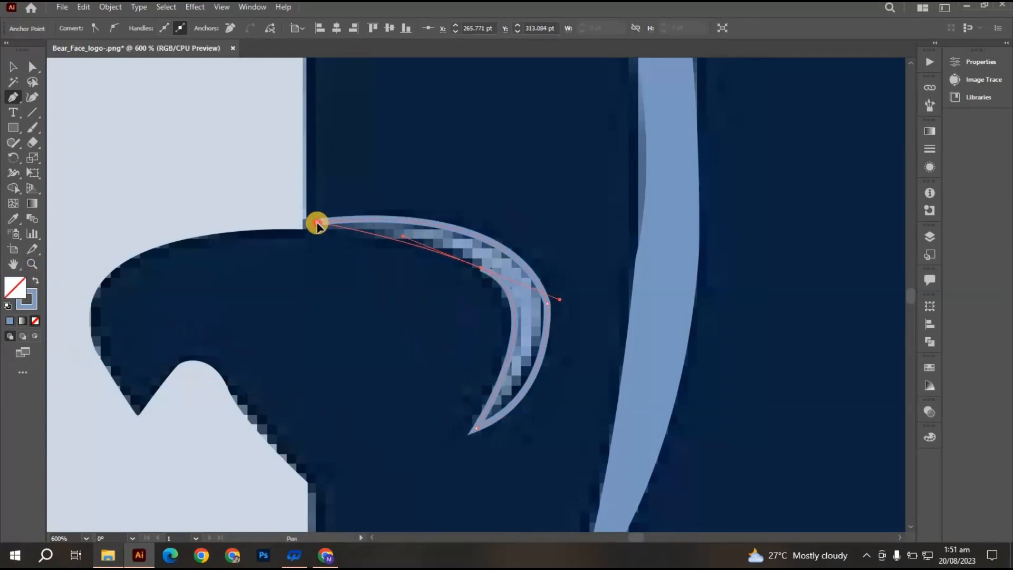
{"action": "left_click", "coordinate": [317, 223]}
{"action": "key", "text": "i"}
{"action": "left_click", "coordinate": [519, 292]}
{"action": "key", "text": "v"}
{"action": "left_click", "coordinate": [558, 241]}
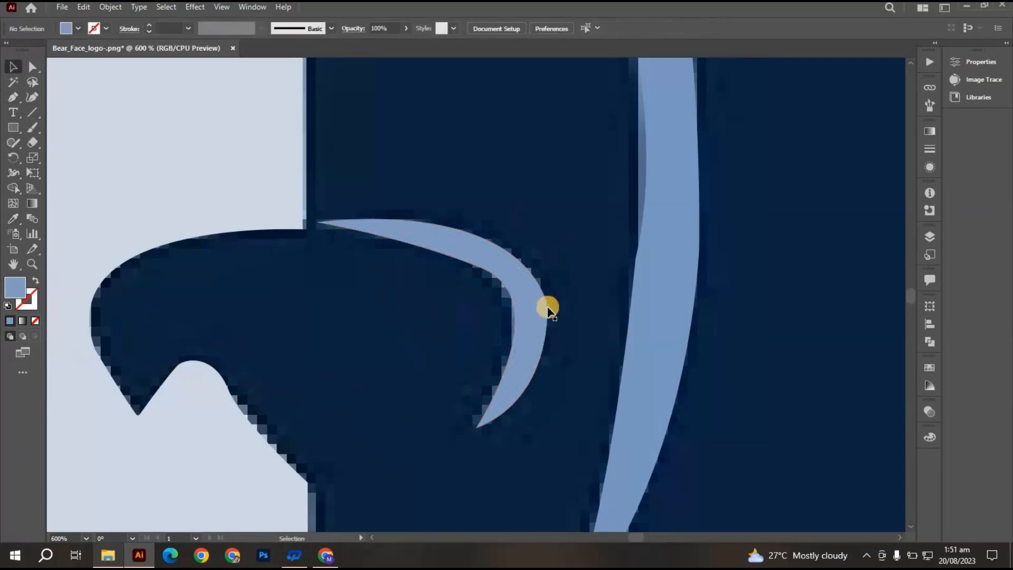
Trace the elongated light shape below the muzzle as a closed path with rounded ends.
{"action": "left_click_drag", "start_coordinate": [519, 412], "coordinate": [502, 154]}
{"action": "left_click_drag", "start_coordinate": [478, 401], "coordinate": [674, 267]}
{"action": "key", "text": "p"}
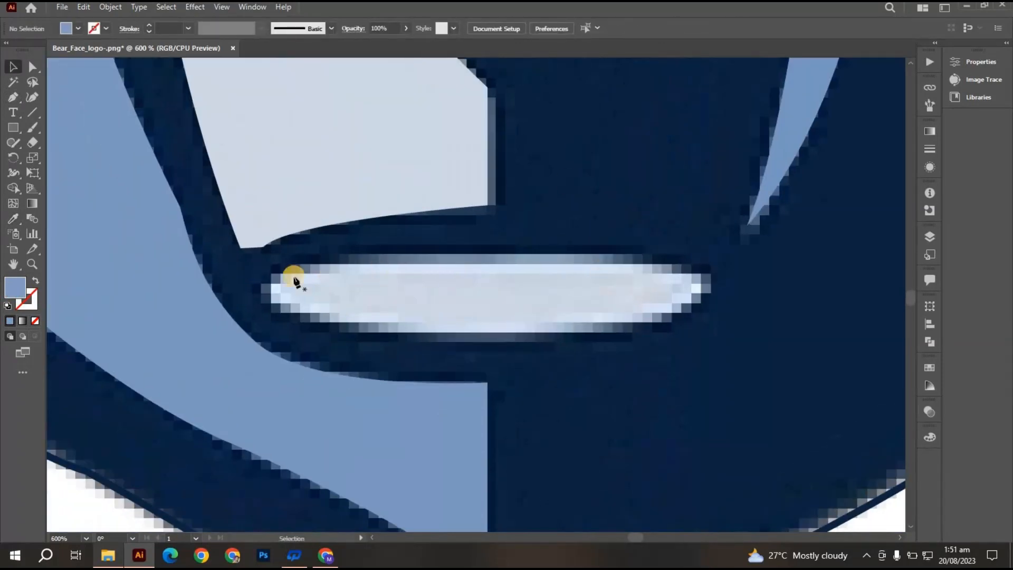
{"action": "left_click", "coordinate": [301, 316]}
{"action": "left_click_drag", "start_coordinate": [302, 263], "coordinate": [370, 233]}
{"action": "left_click", "coordinate": [302, 263]}
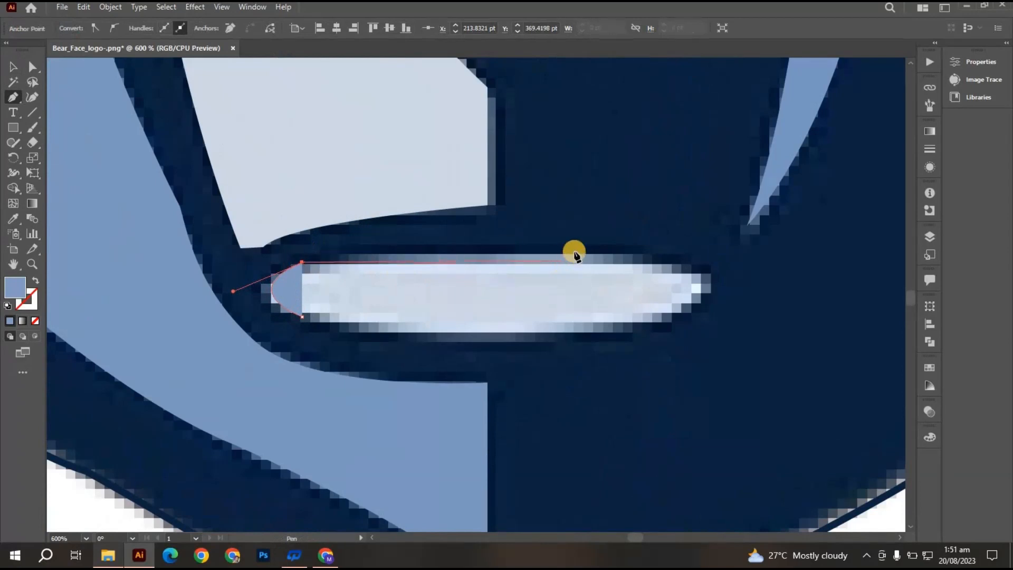
{"action": "left_click_drag", "start_coordinate": [615, 254], "coordinate": [679, 260]}
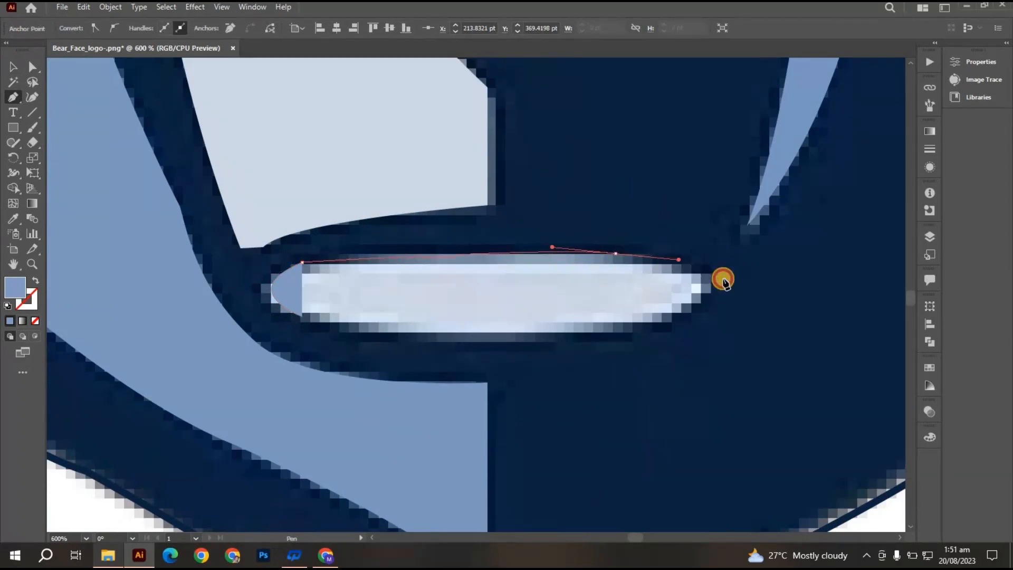
{"action": "left_click_drag", "start_coordinate": [701, 301], "coordinate": [678, 327]}
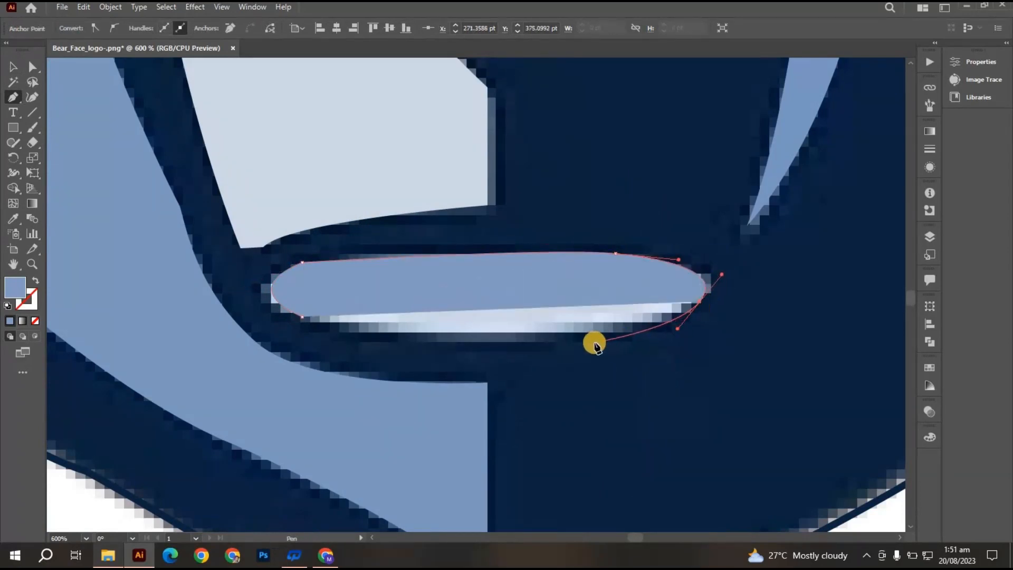
{"action": "left_click", "coordinate": [576, 333]}
{"action": "left_click_drag", "start_coordinate": [301, 316], "coordinate": [232, 290]}
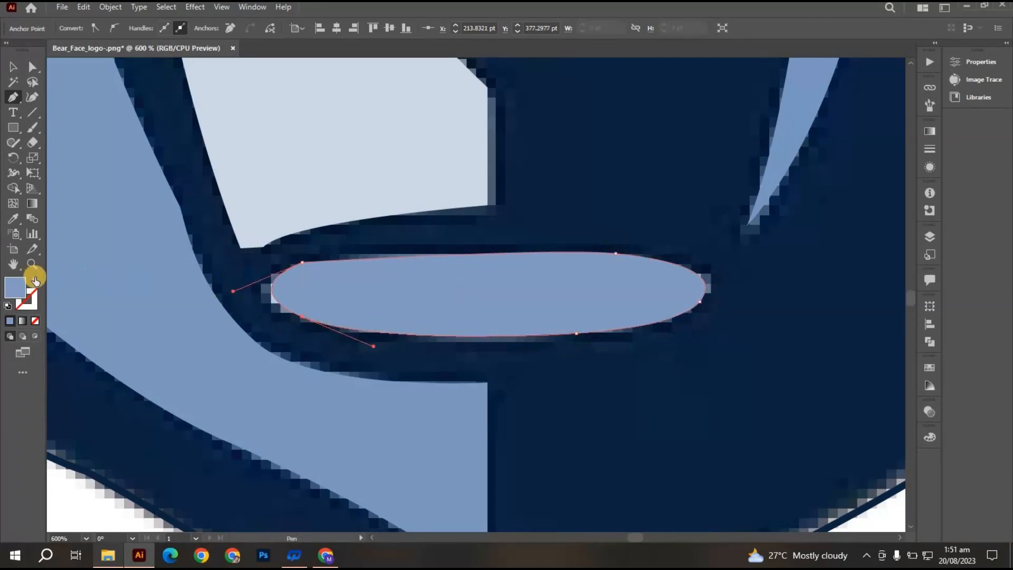
Fill the traced mouth shape with the artwork's pale grey-blue using the Eyedropper and deselect it.
{"action": "key", "text": "i"}
{"action": "left_click", "coordinate": [427, 301]}
{"action": "key", "text": "v"}
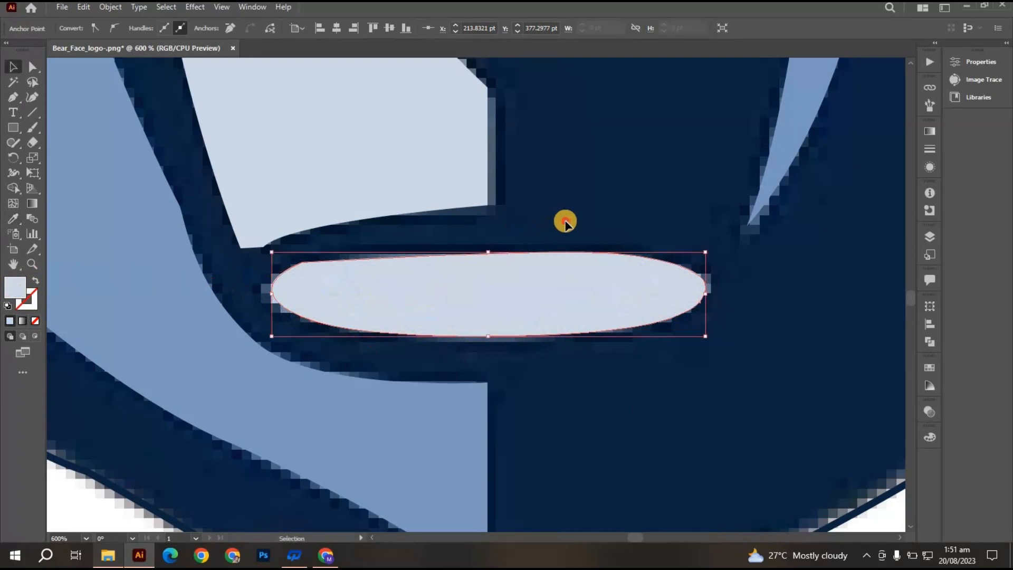
{"action": "left_click", "coordinate": [565, 221]}
Fit the artboard in view and toggle Layer 1's visibility to check the traced shapes against the original image.
{"action": "key", "text": "ctrl+0"}
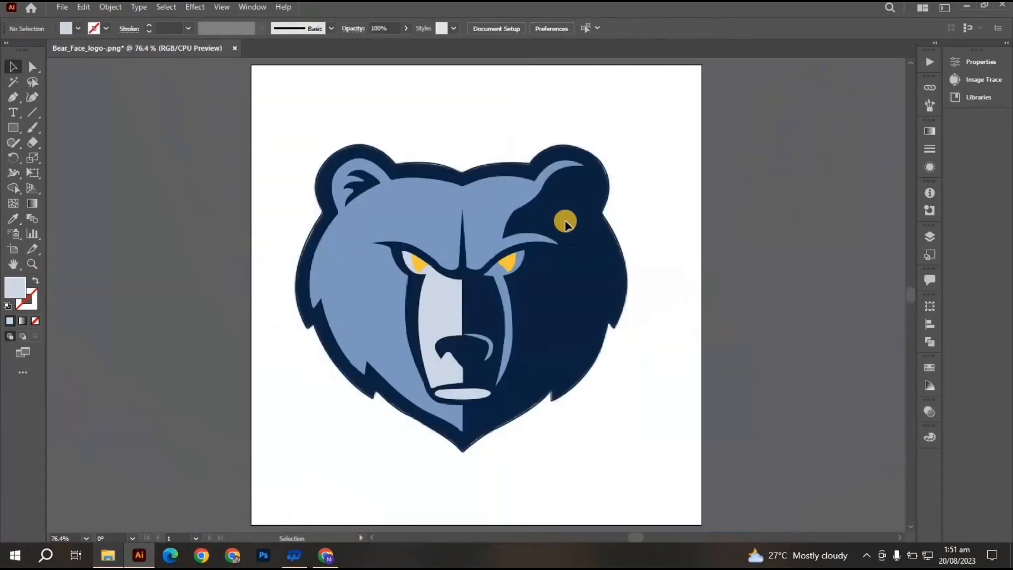
{"action": "key", "text": "F7"}
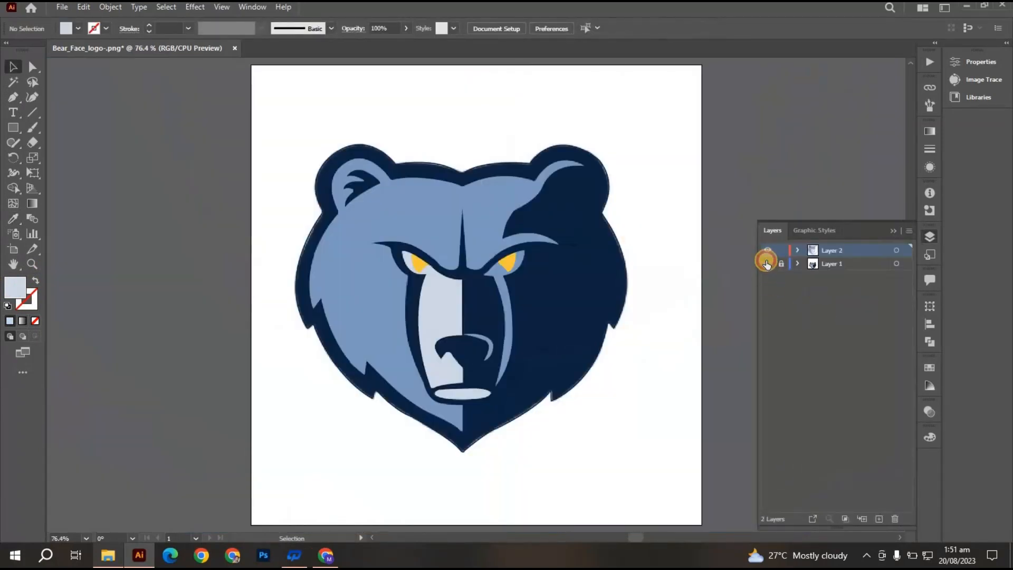
{"action": "left_click", "coordinate": [766, 264]}
{"action": "left_click", "coordinate": [766, 263]}
Fill the head outline with the logo's dark navy using the Eyedropper and send it behind the other shapes.
{"action": "left_click", "coordinate": [596, 271]}
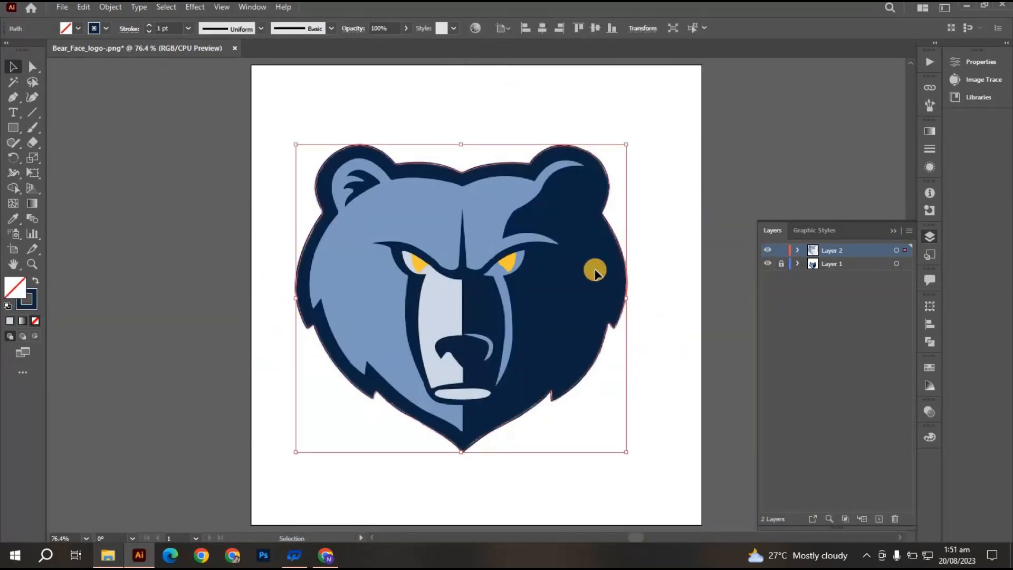
{"action": "key", "text": "i"}
{"action": "left_click", "coordinate": [597, 279]}
{"action": "right_click", "coordinate": [594, 289]}
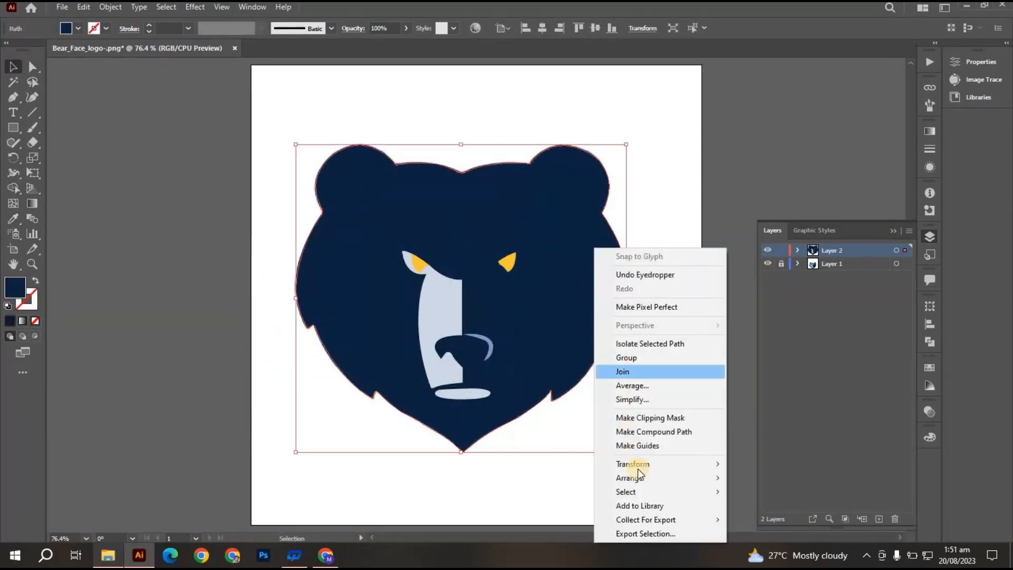
{"action": "left_click", "coordinate": [760, 518]}
Toggle the visibility of Layer 1 and Layer 2 to compare the finished tracing with the original logo.
{"action": "left_click", "coordinate": [768, 278]}
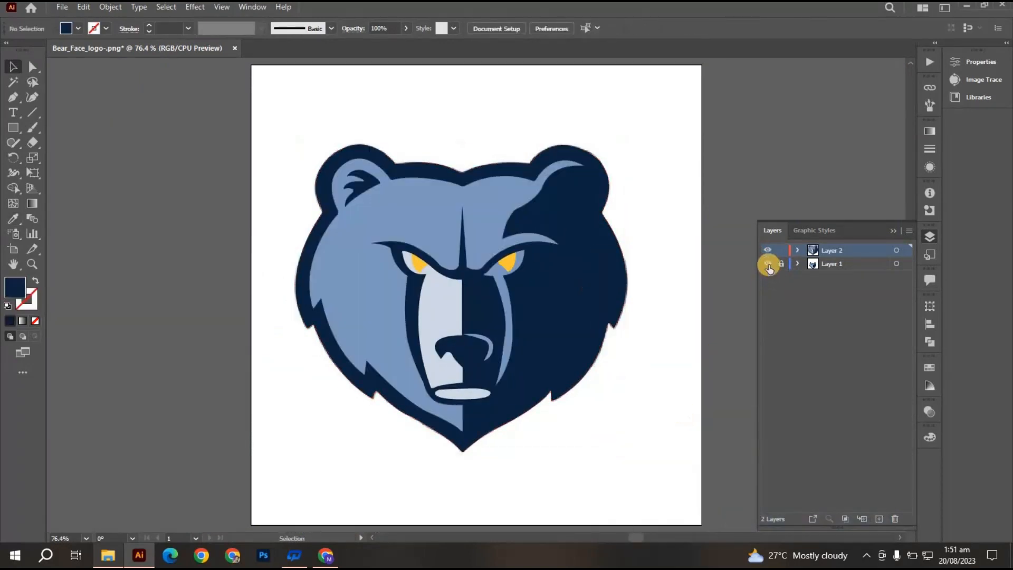
{"action": "left_click", "coordinate": [768, 264]}
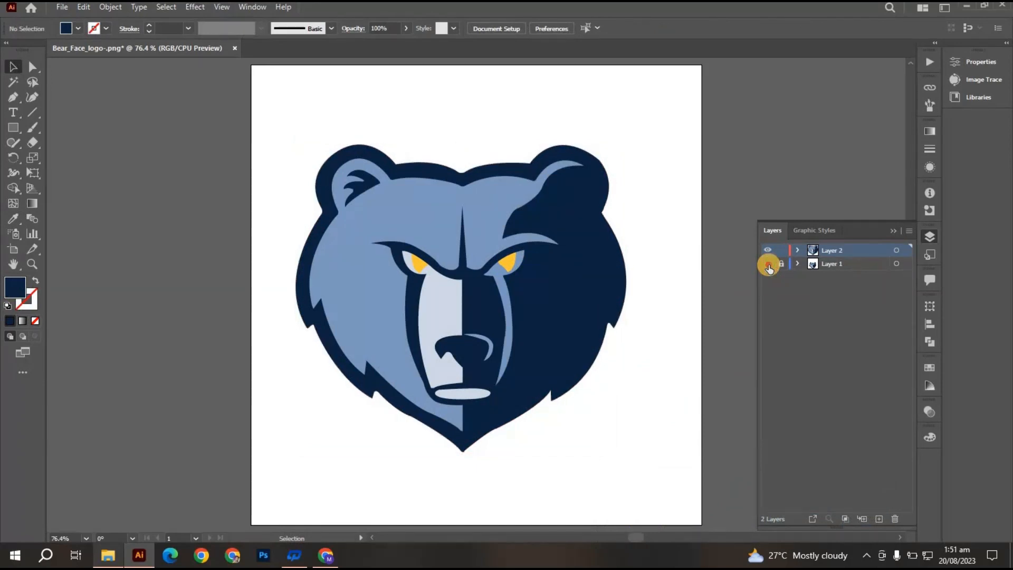
{"action": "left_click", "coordinate": [768, 250]}
{"action": "left_click", "coordinate": [769, 251]}
{"action": "left_click", "coordinate": [768, 250]}
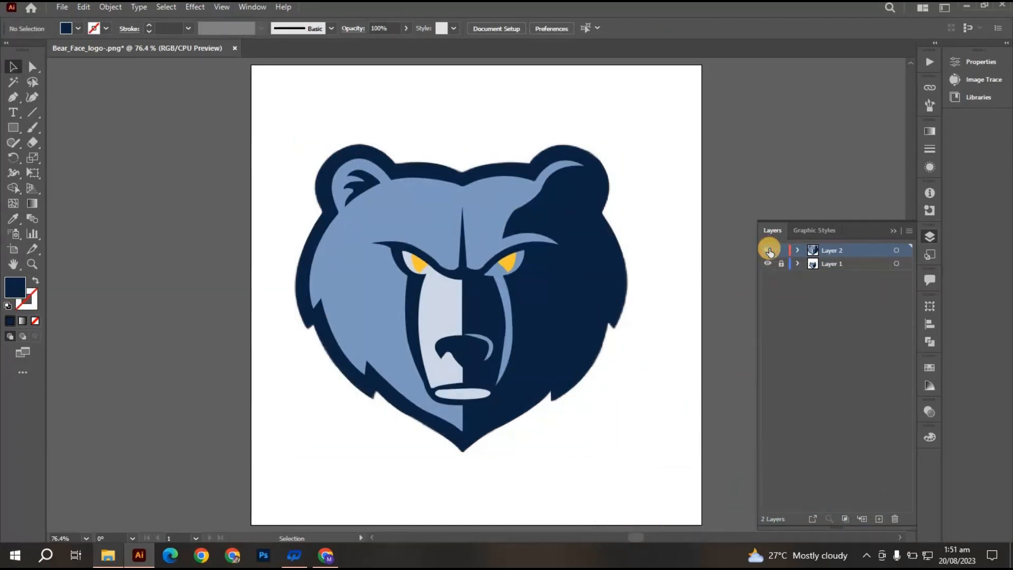